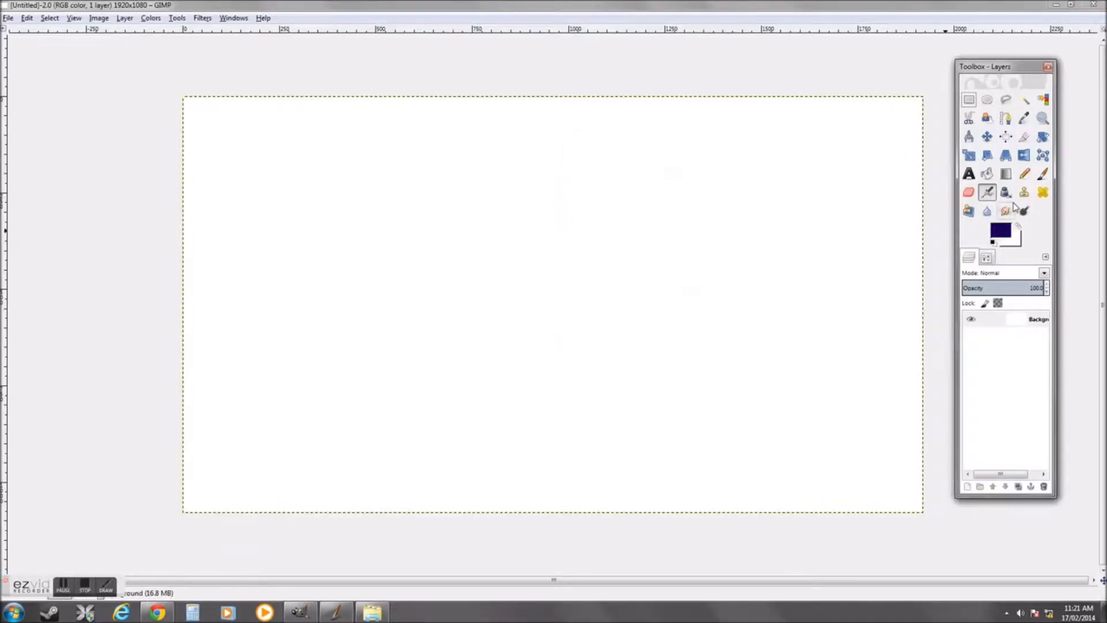
Airbrush dark purple across the top of the canvas, then bright blue across it
mouse_move(300, 91)
mouse_down()
mouse_move(823, 97)
mouse_move(30, 234)
mouse_move(3, 309)
mouse_move(864, 490)
mouse_up()
click(1001, 230)
click(714, 287)
mouse_move(713, 287)
mouse_down()
mouse_move(294, 277)
mouse_move(283, 311)
mouse_move(865, 276)
mouse_up()
Airbrush darker navy over the upper sky and the middle band
click(1000, 231)
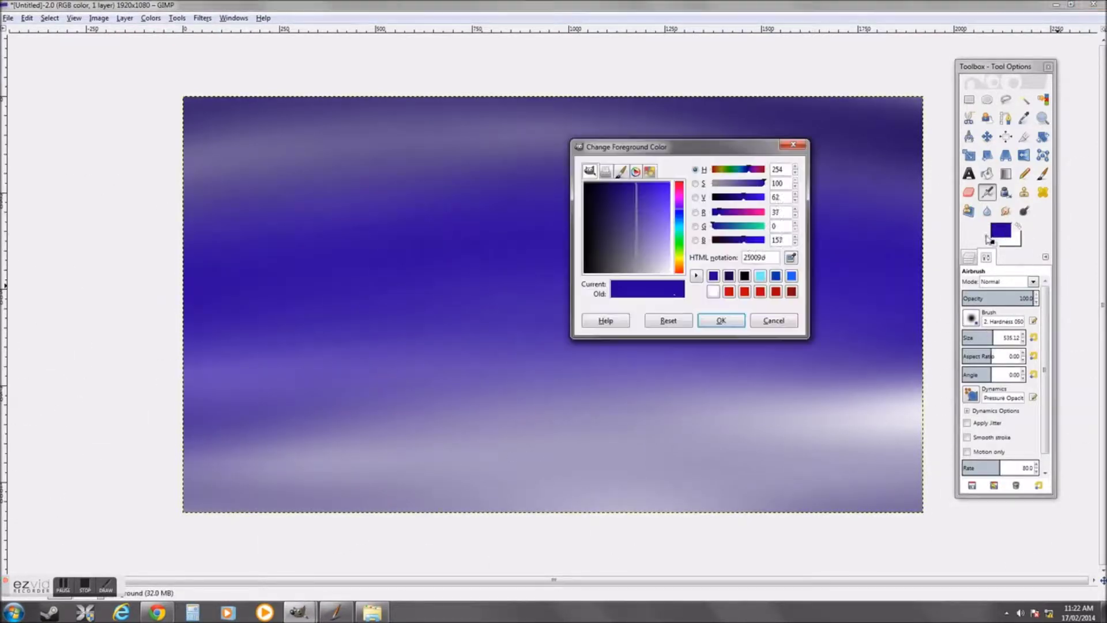
click(715, 320)
drag(346, 144, 786, 119)
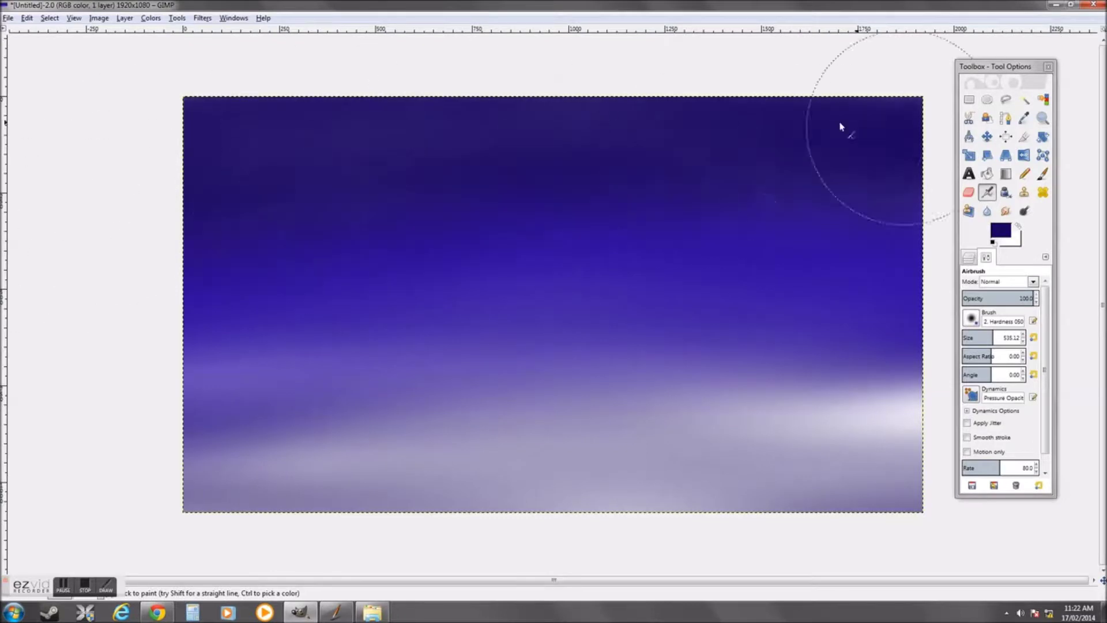
drag(899, 357, 18, 404)
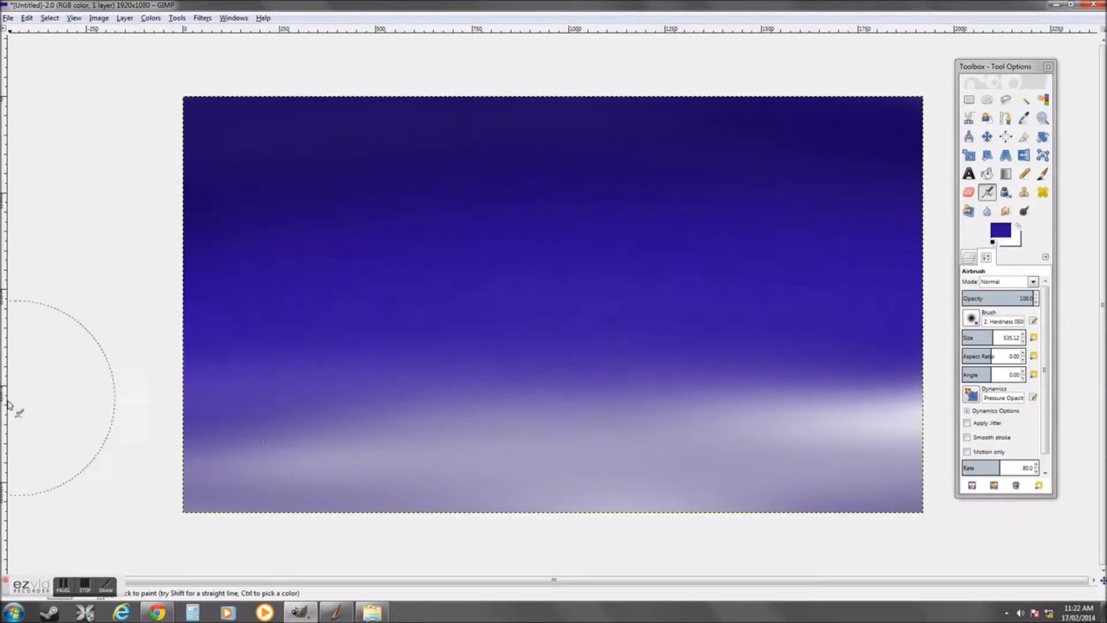
Brighten the lower band and the middle-to-lower-right sky with bright blue
click(1001, 231)
click(714, 319)
mouse_move(154, 334)
mouse_down()
mouse_move(320, 506)
mouse_move(4, 487)
mouse_up()
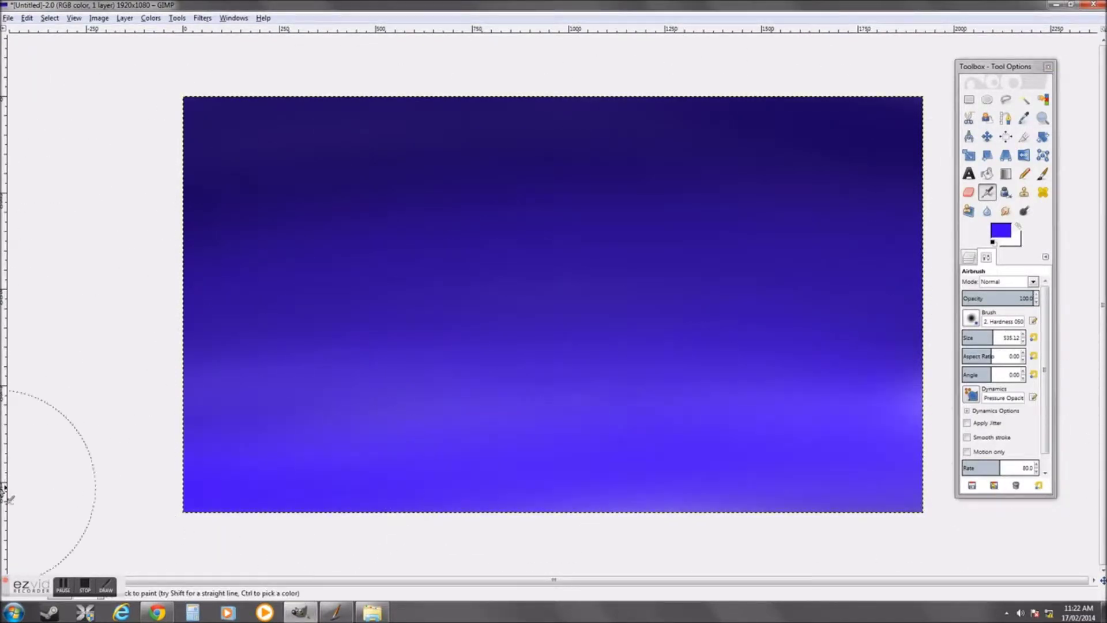
mouse_move(744, 533)
mouse_down()
mouse_move(734, 410)
mouse_move(705, 455)
mouse_up()
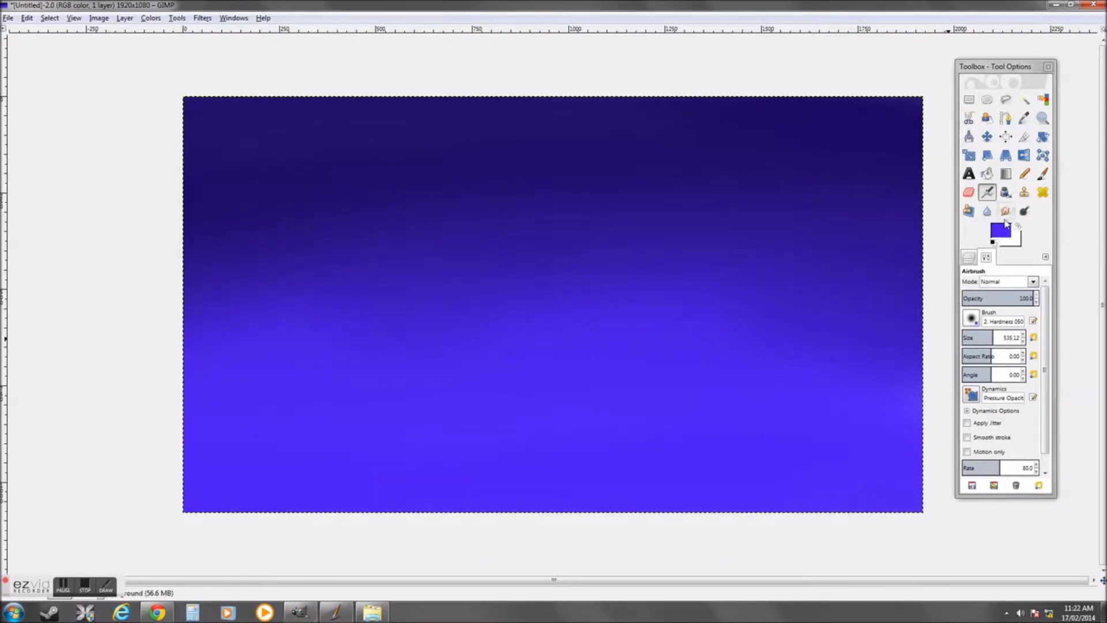
Airbrush the lower-left sky lighter blue, darken the bottom band, and choose a darker blue
click(1001, 231)
click(717, 319)
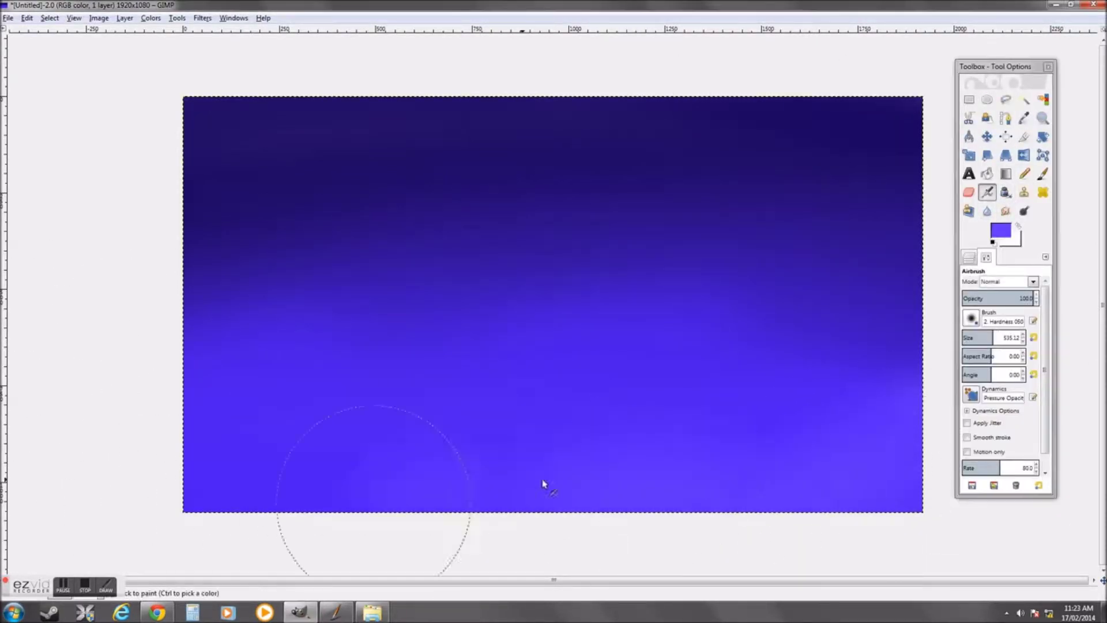
drag(373, 501, 171, 461)
mouse_move(657, 369)
mouse_down()
mouse_move(767, 470)
mouse_move(830, 455)
mouse_up()
click(1001, 230)
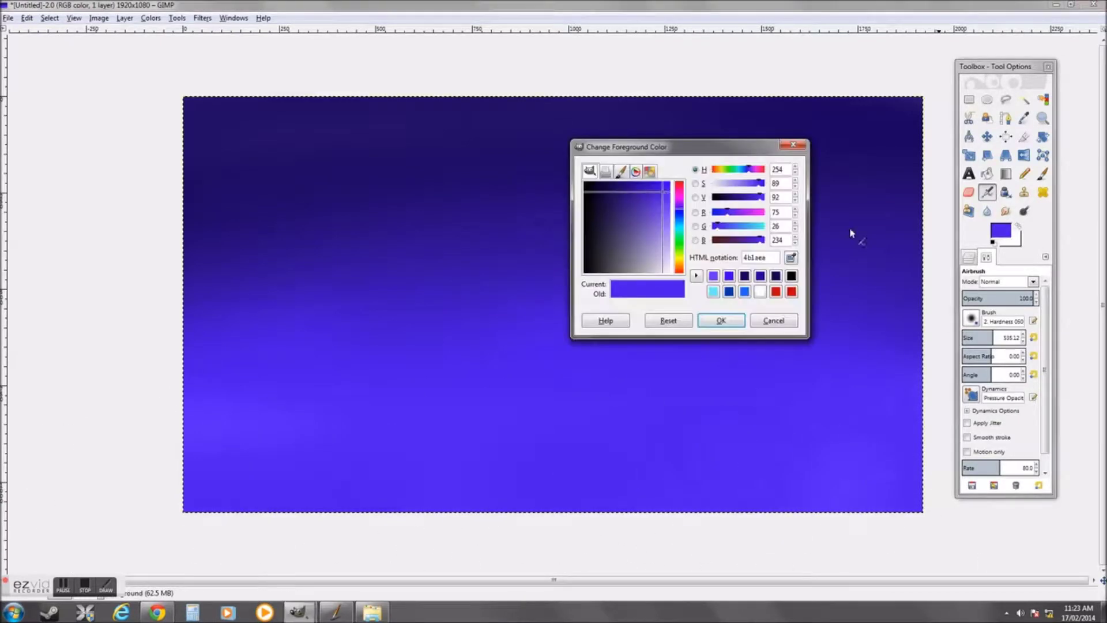
click(664, 208)
click(721, 320)
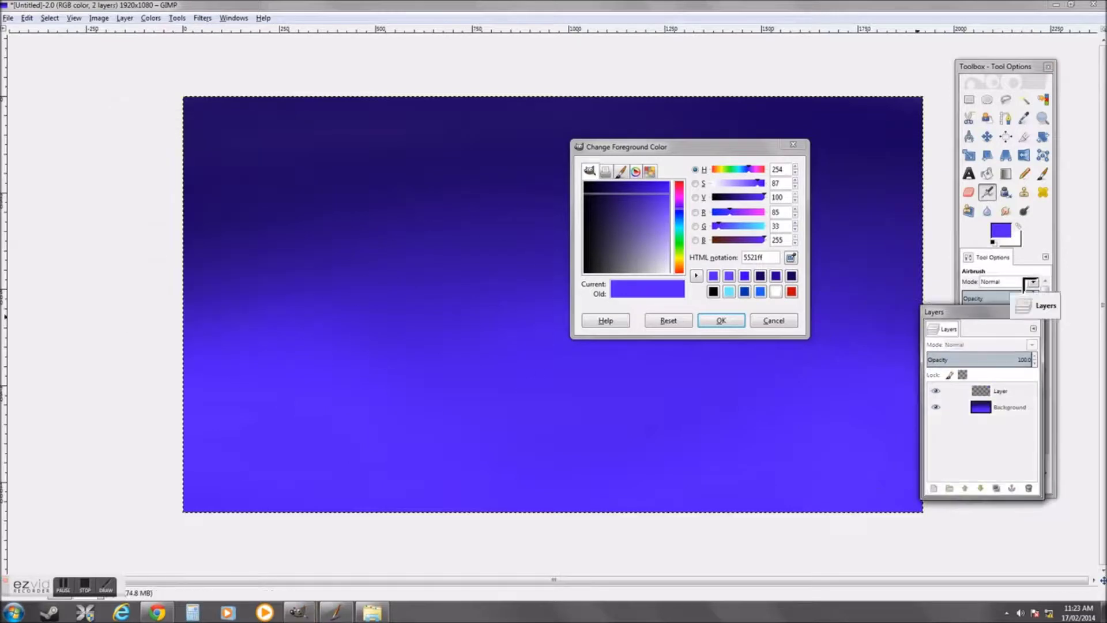
Dab a soft pink glow in the upper middle of the sky
click(679, 199)
click(721, 320)
click(536, 253)
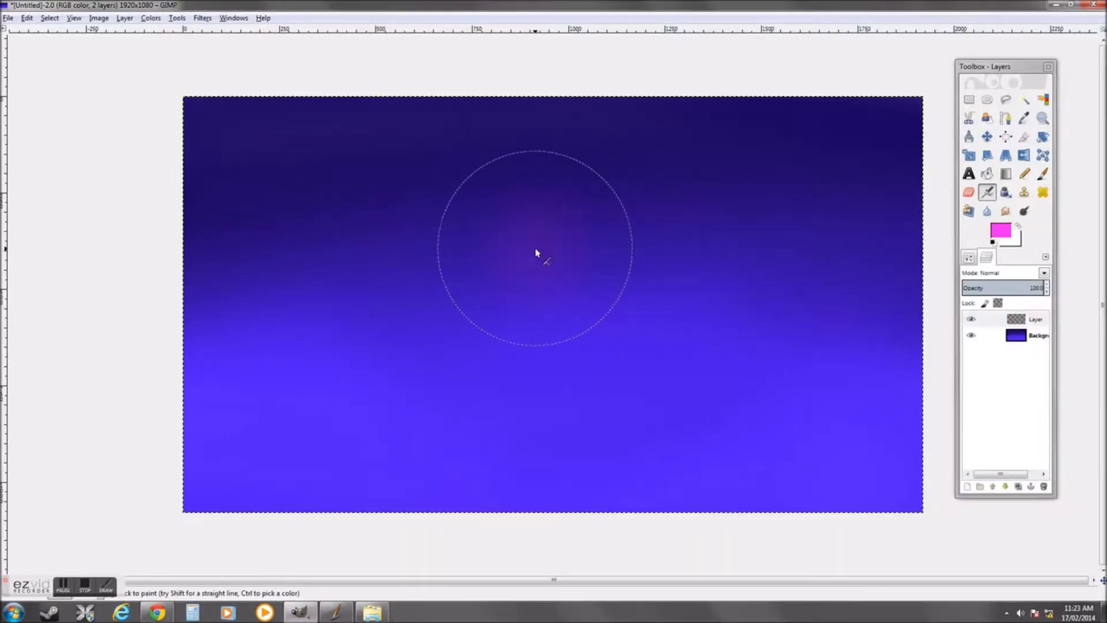
Change the foreground colour from pink to cyan
click(1000, 230)
click(680, 212)
drag(681, 212, 682, 235)
click(721, 320)
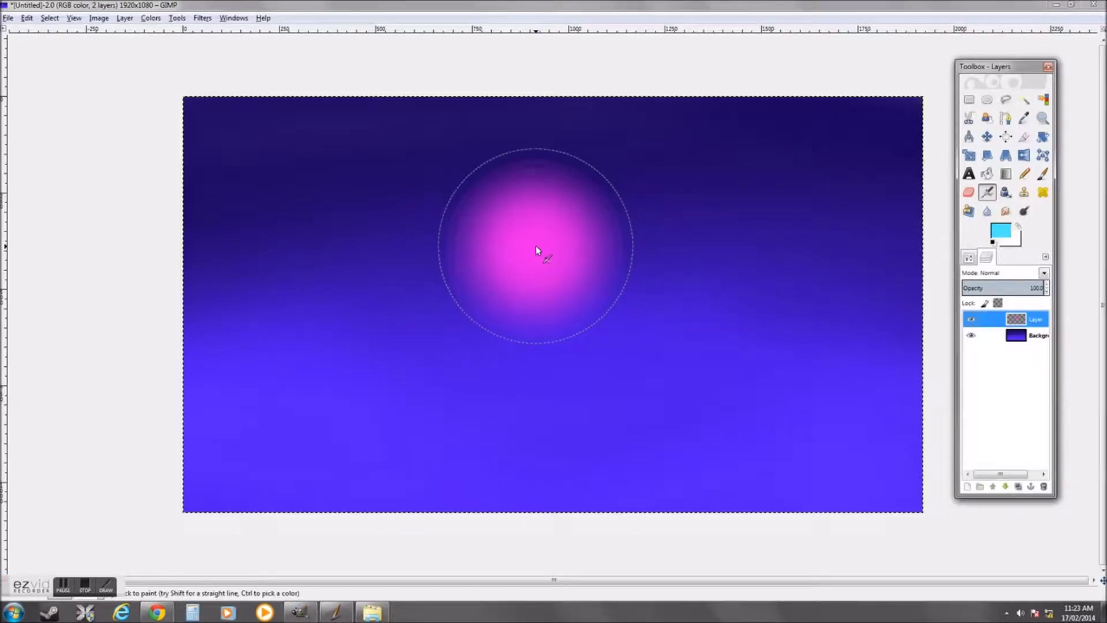
click(968, 257)
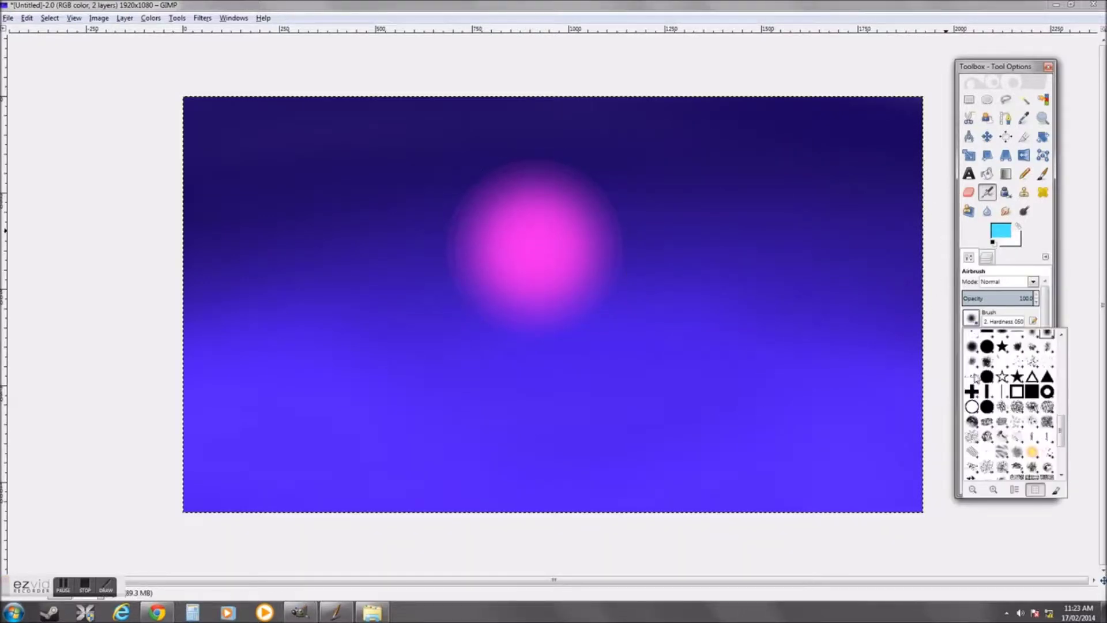
At about 44 opacity, stamp a cyan ring around the pink blob with a hollow ring brush
click(996, 299)
drag(534, 248, 533, 244)
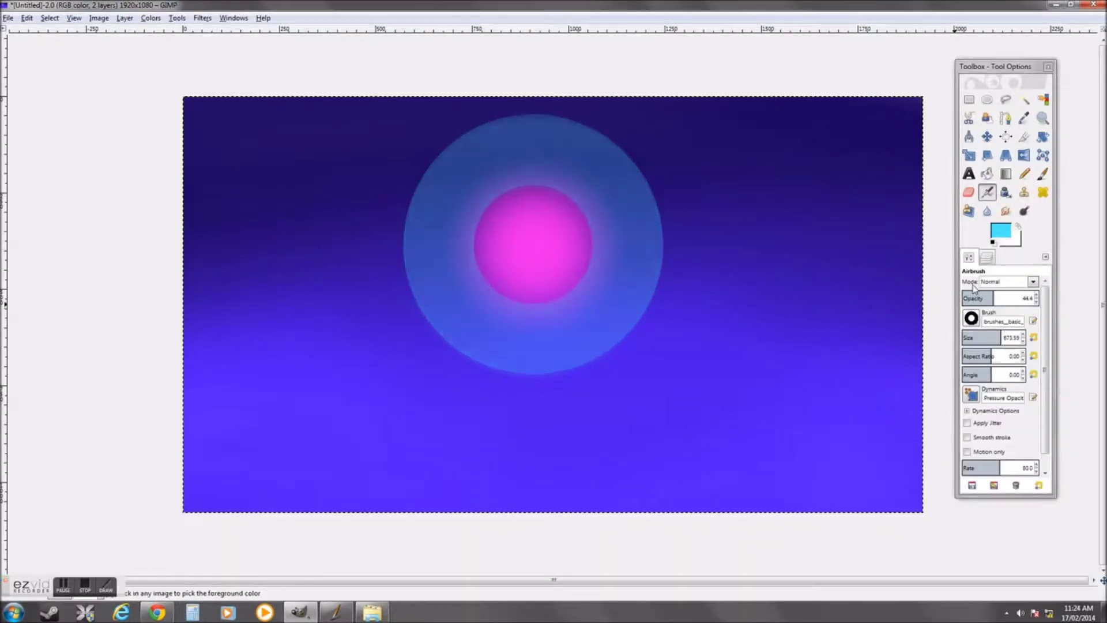
key(ctrl+z)
click(971, 317)
click(980, 369)
click(532, 251)
Fill the ring into a soft cyan disc using a soft round brush at size about 149
click(971, 318)
scroll(1004, 393, up, 5)
scroll(1003, 393, up, 5)
click(972, 351)
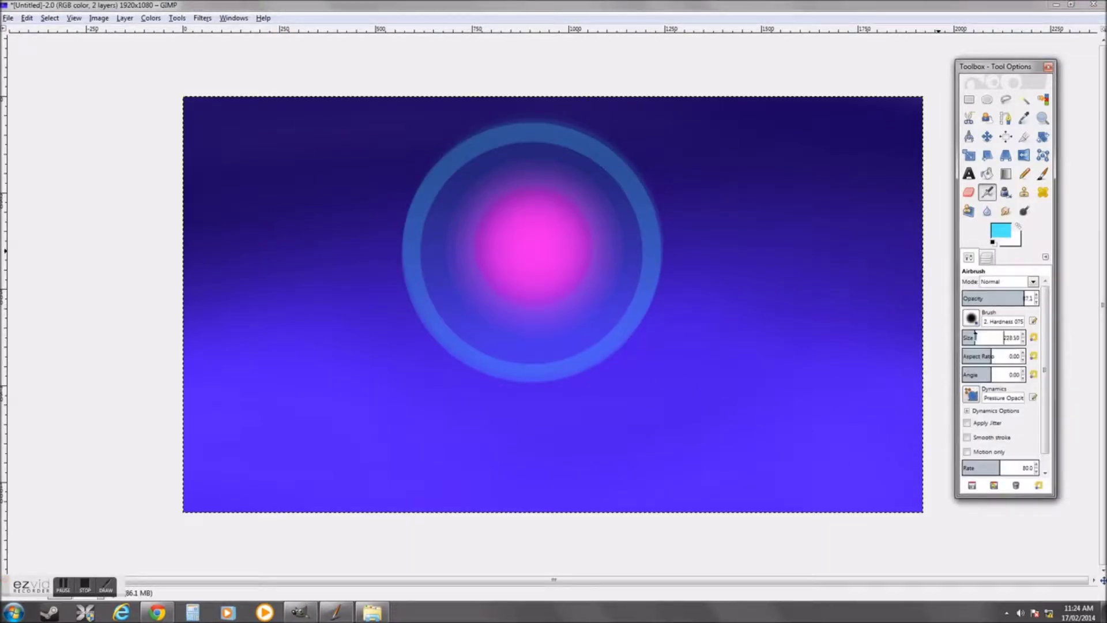
drag(977, 334, 968, 336)
mouse_move(580, 198)
mouse_down()
mouse_move(452, 284)
mouse_move(445, 311)
mouse_move(422, 189)
mouse_move(477, 148)
mouse_move(637, 205)
mouse_move(506, 312)
mouse_up()
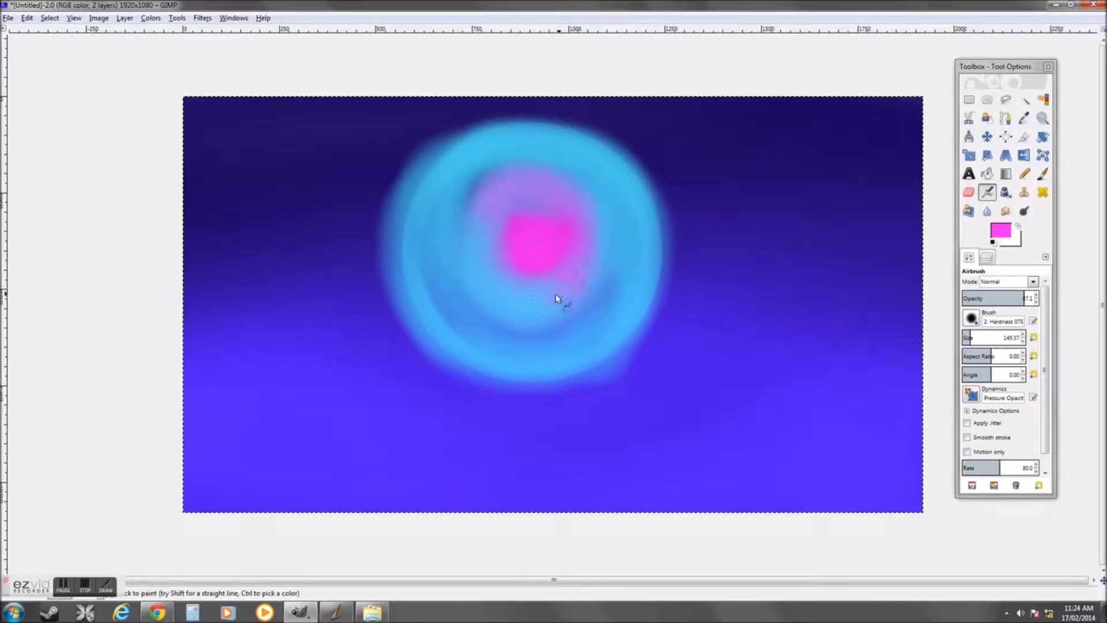
Select the Moon 1 texture brush with white paint, enlarged to cover the blob
click(972, 317)
scroll(1015, 403, down, 5)
scroll(1015, 404, down, 5)
click(1032, 398)
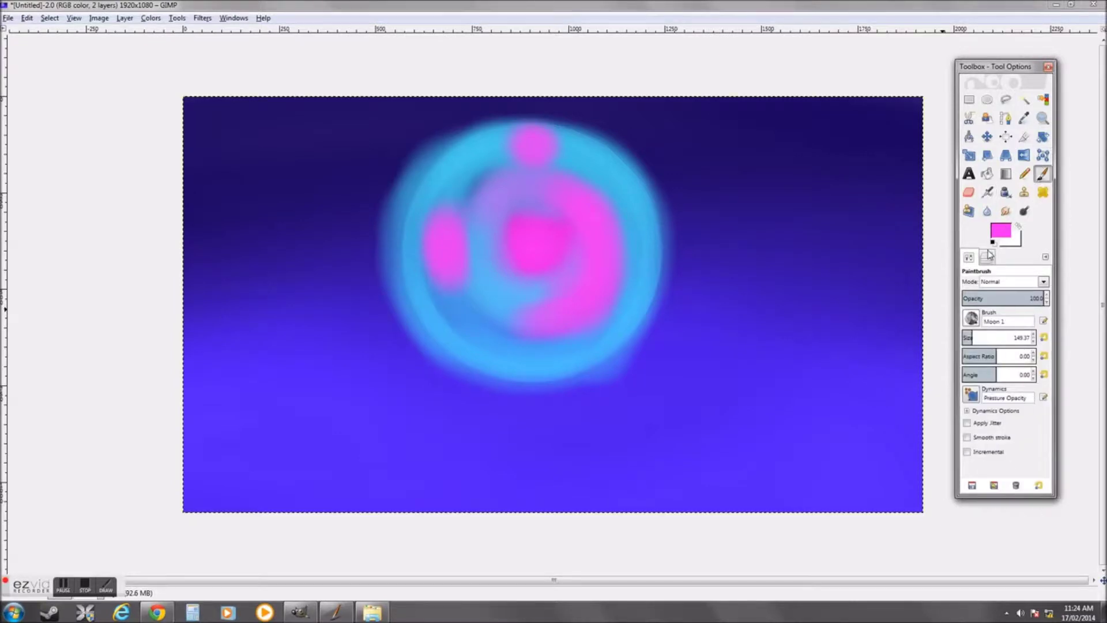
click(987, 256)
click(1001, 231)
click(717, 316)
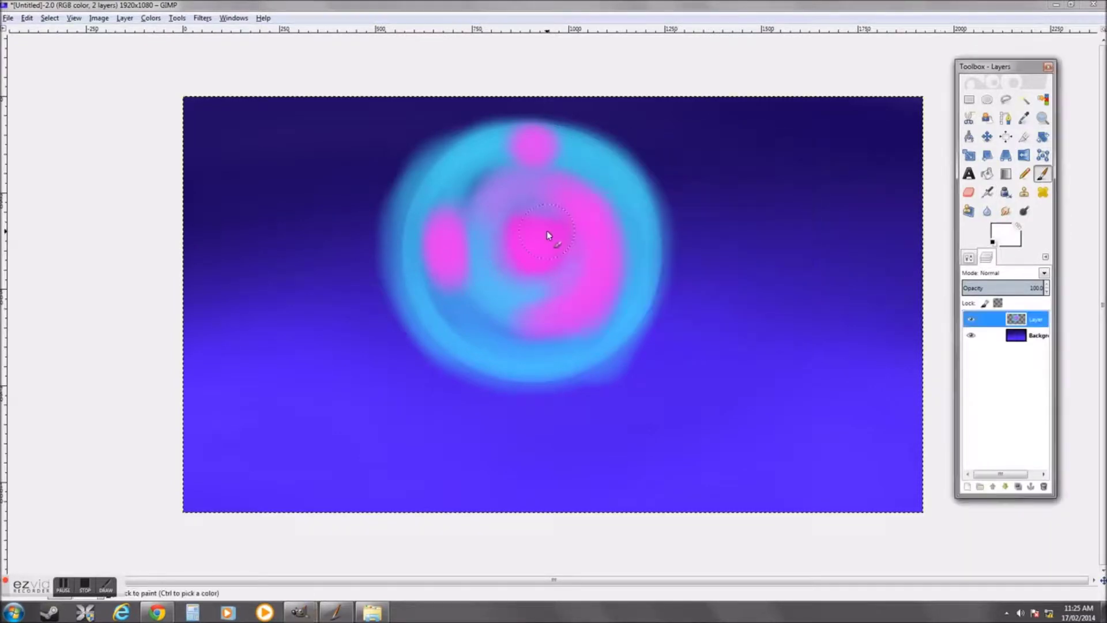
key(p)
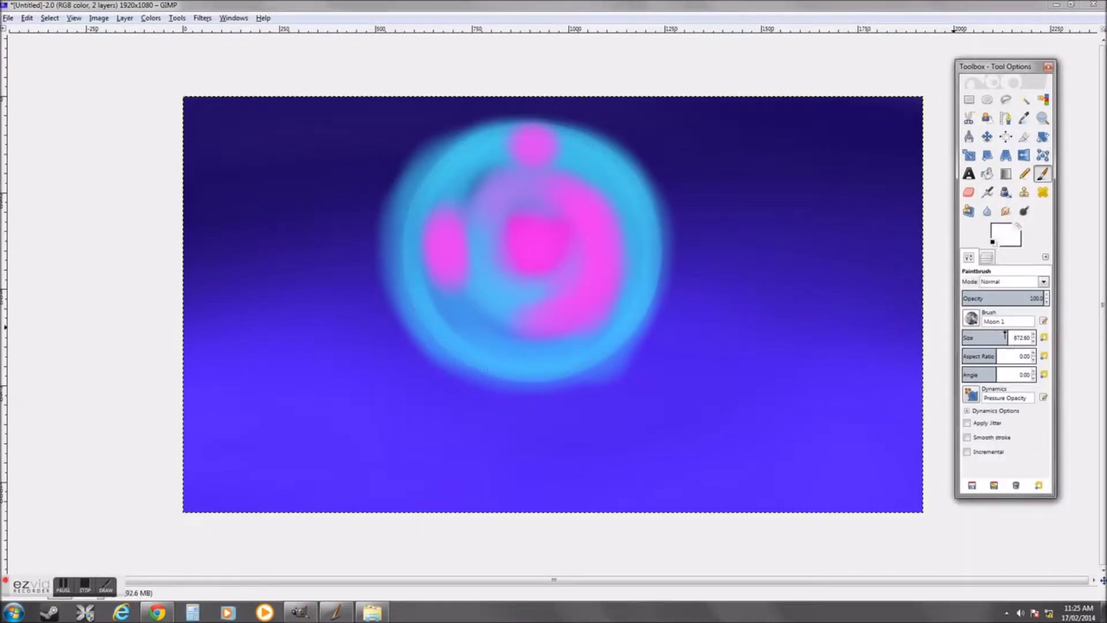
Stamp the white moon texture, then erase stray glow at its lower right with Acrylic 02
click(527, 250)
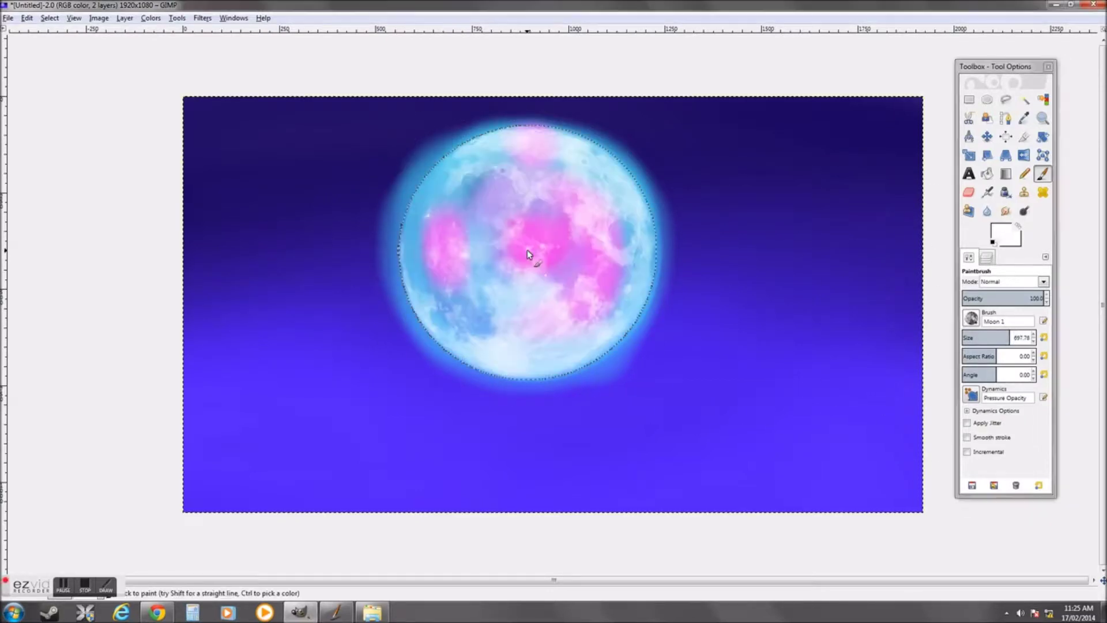
click(969, 192)
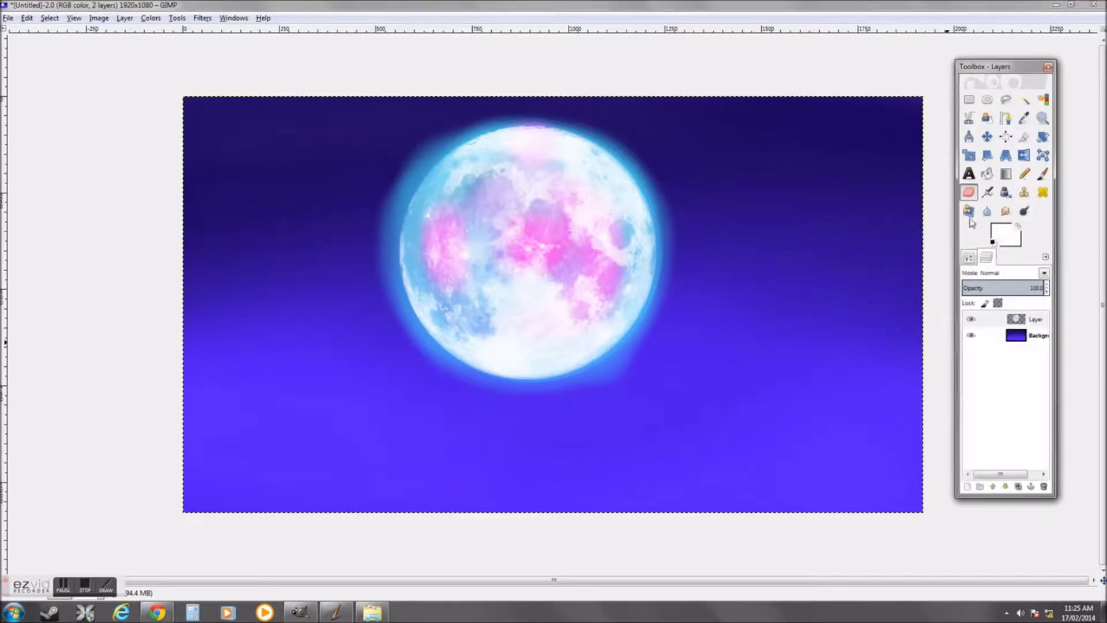
click(971, 317)
click(1003, 426)
drag(628, 369, 676, 332)
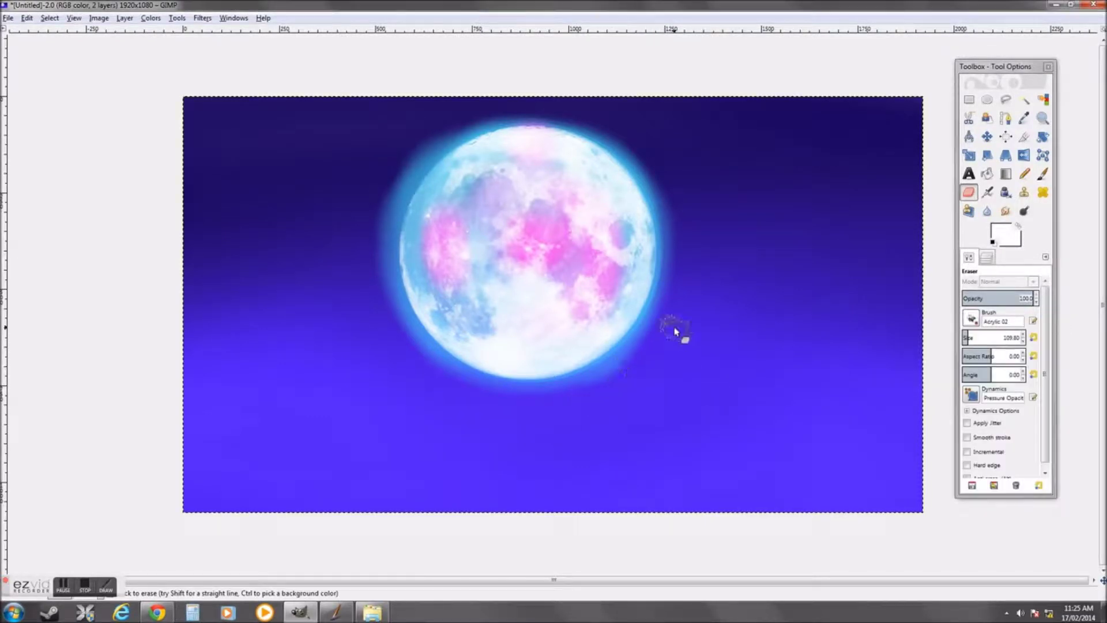
Give the eraser a soft round brush, then return to the airbrush with pink paint
click(971, 317)
click(1033, 340)
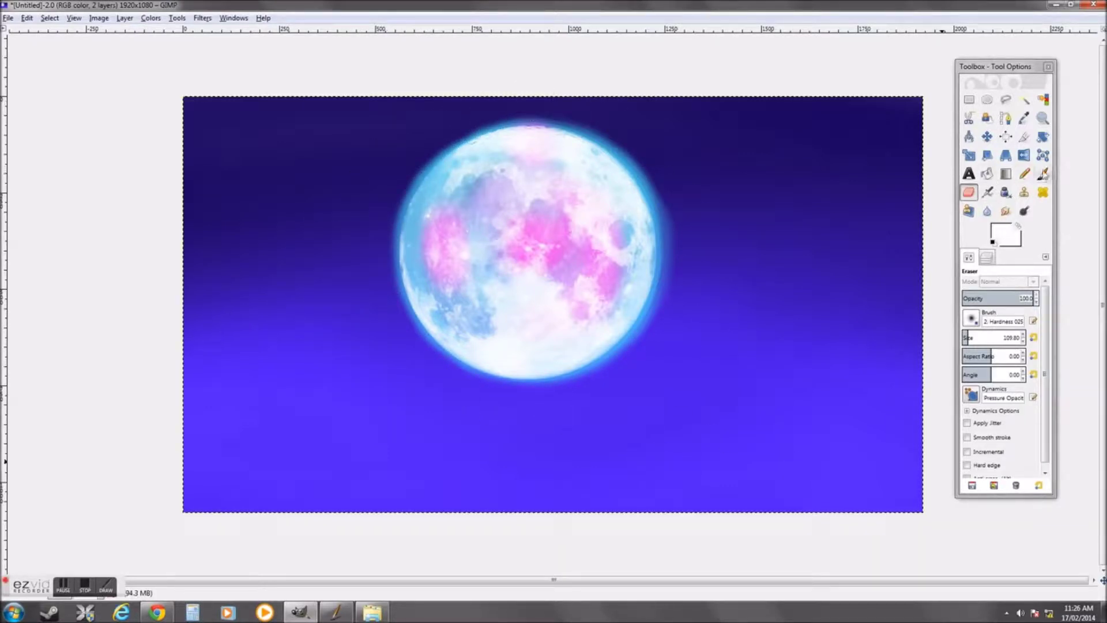
click(987, 192)
click(1000, 230)
click(664, 205)
Airbrush a faint pink-purple haze above and around the moon at brush size about 644
key(Return)
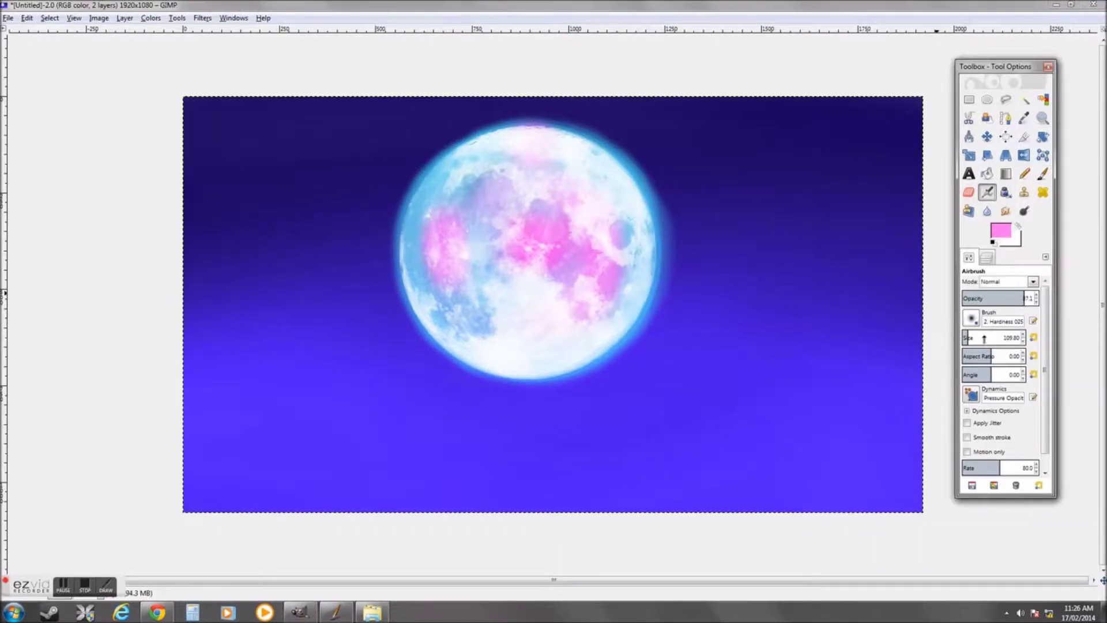
drag(980, 337, 999, 337)
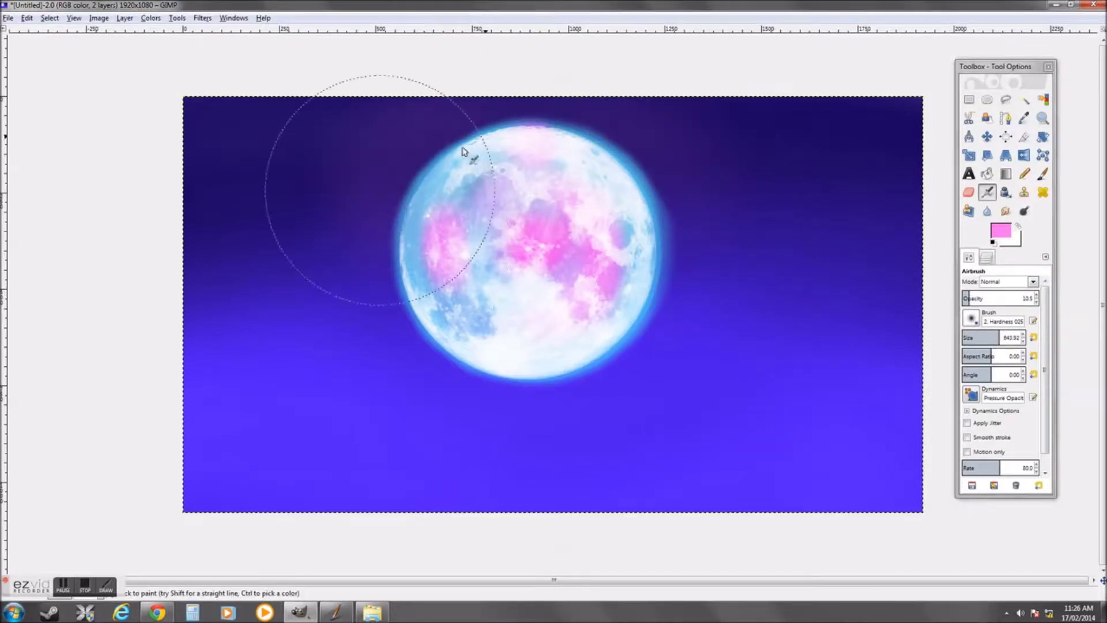
mouse_move(685, 177)
mouse_down()
mouse_move(383, 205)
mouse_move(379, 180)
mouse_up()
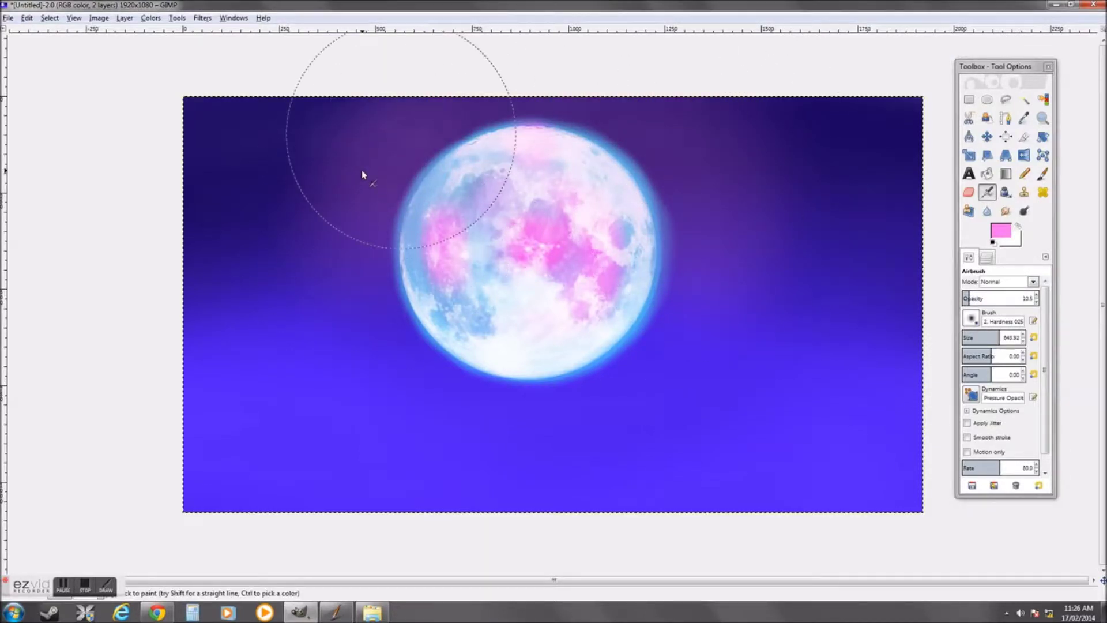
drag(464, 123, 730, 246)
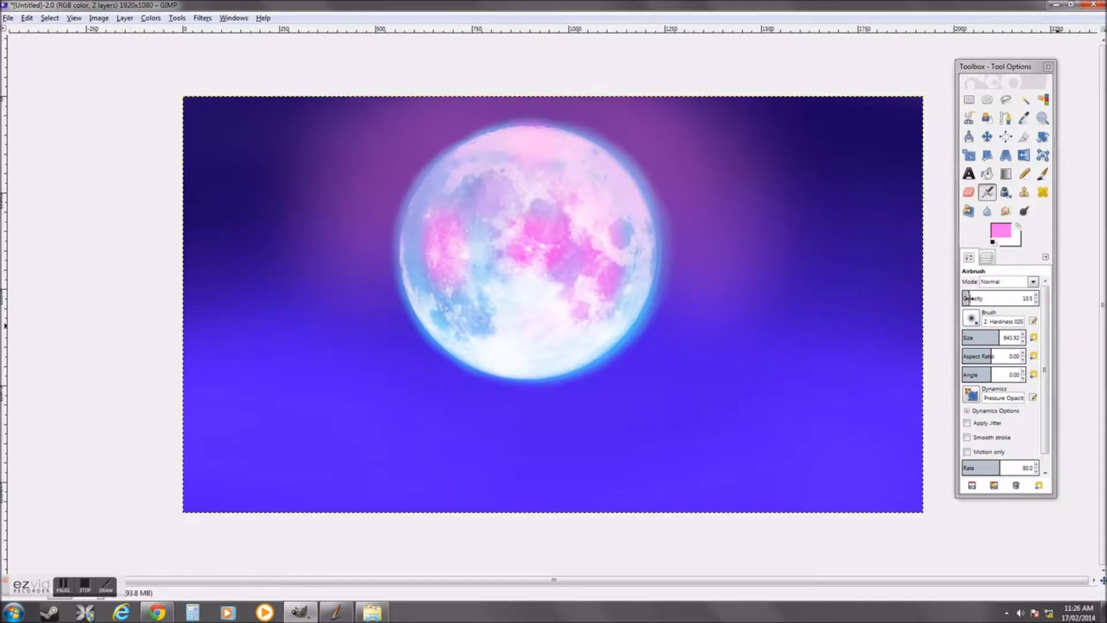
key(ctrl+l)
right_click(978, 316)
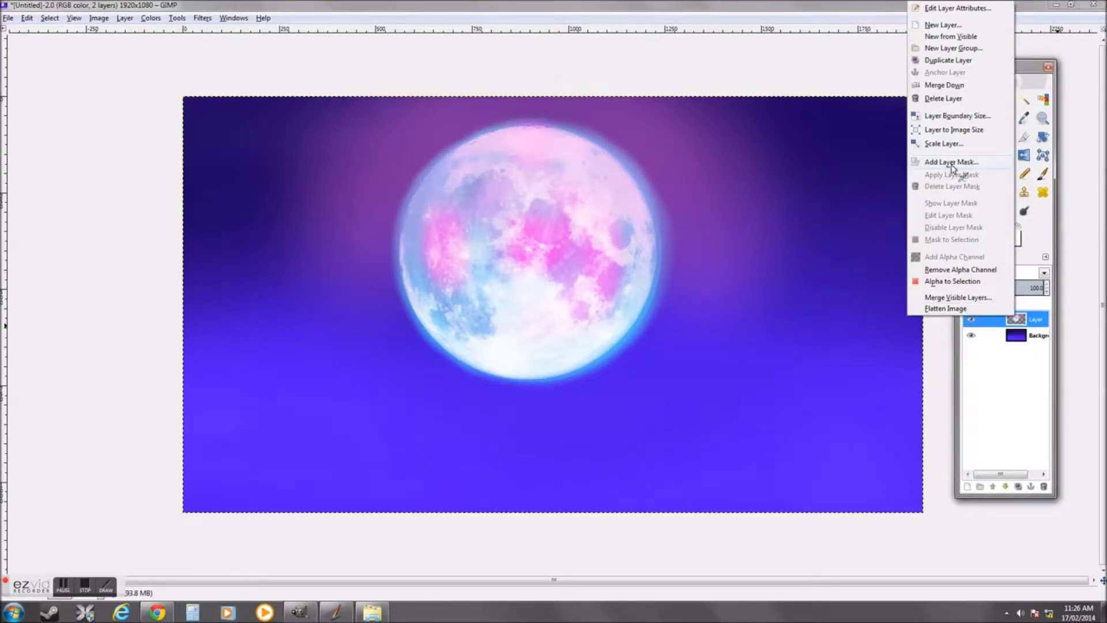
Add a white layer mask to the moon layer and set the brush to about 248
click(952, 162)
key(Return)
click(1000, 230)
click(717, 318)
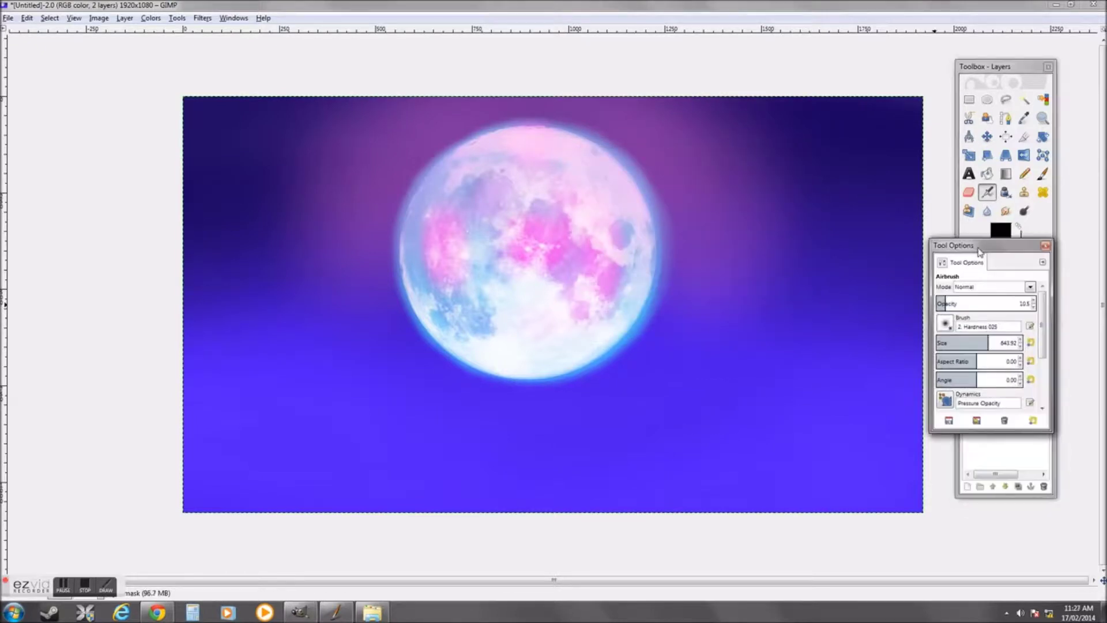
drag(978, 252, 976, 299)
drag(980, 338, 983, 338)
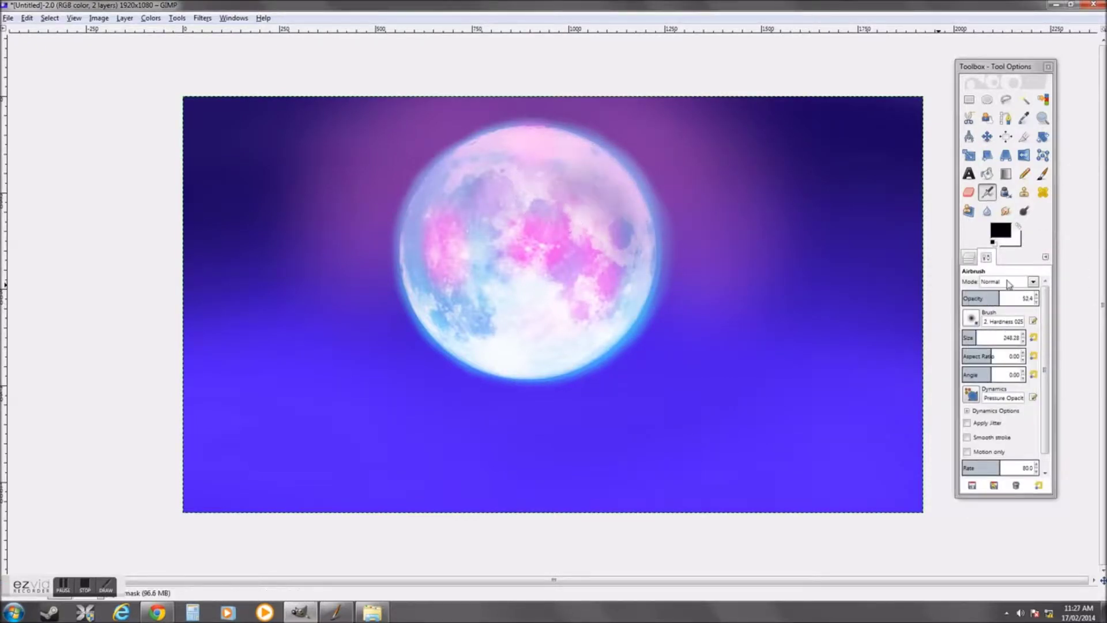
click(968, 257)
Try darkening the moon's upper-right area, undoing each attempt
mouse_move(574, 247)
mouse_down()
mouse_move(613, 262)
mouse_move(586, 213)
mouse_up()
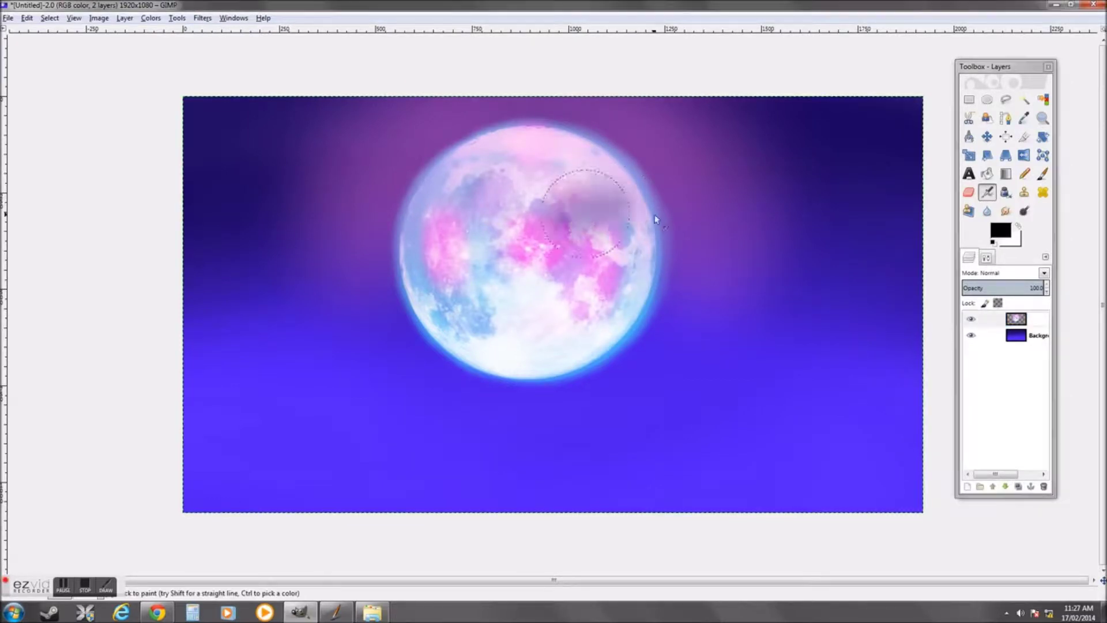
key(ctrl+z)
click(986, 257)
click(1004, 241)
click(583, 213)
key(ctrl+z)
Test painting out the moon through its mask with the Paintbrush, then undo it
key(p)
click(969, 258)
right_click(1036, 324)
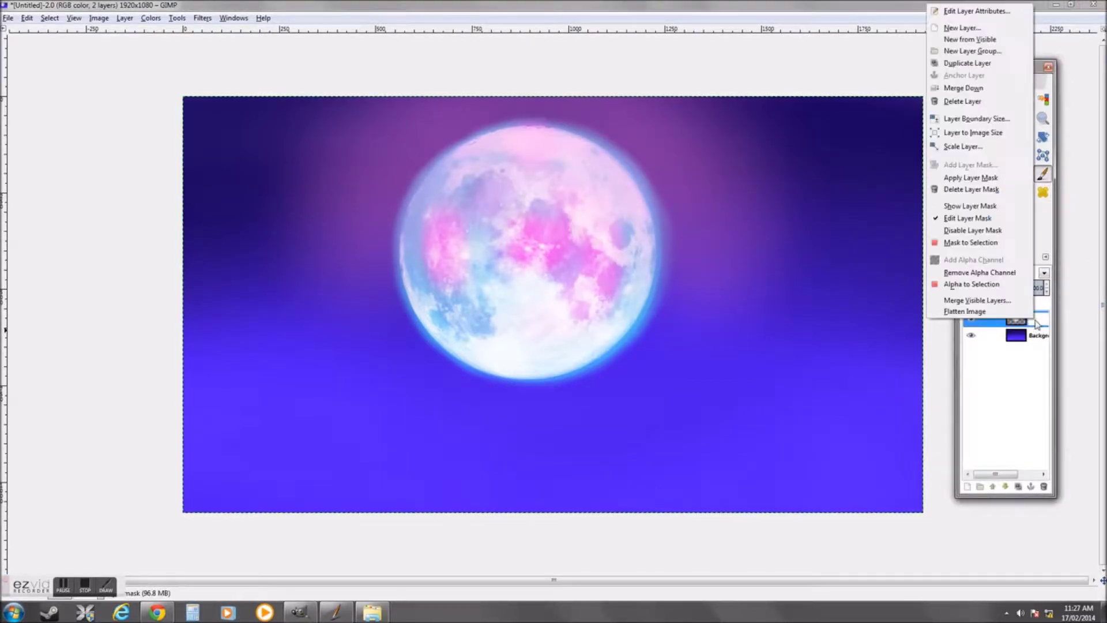
click(866, 289)
drag(732, 282, 606, 292)
key(ctrl+z)
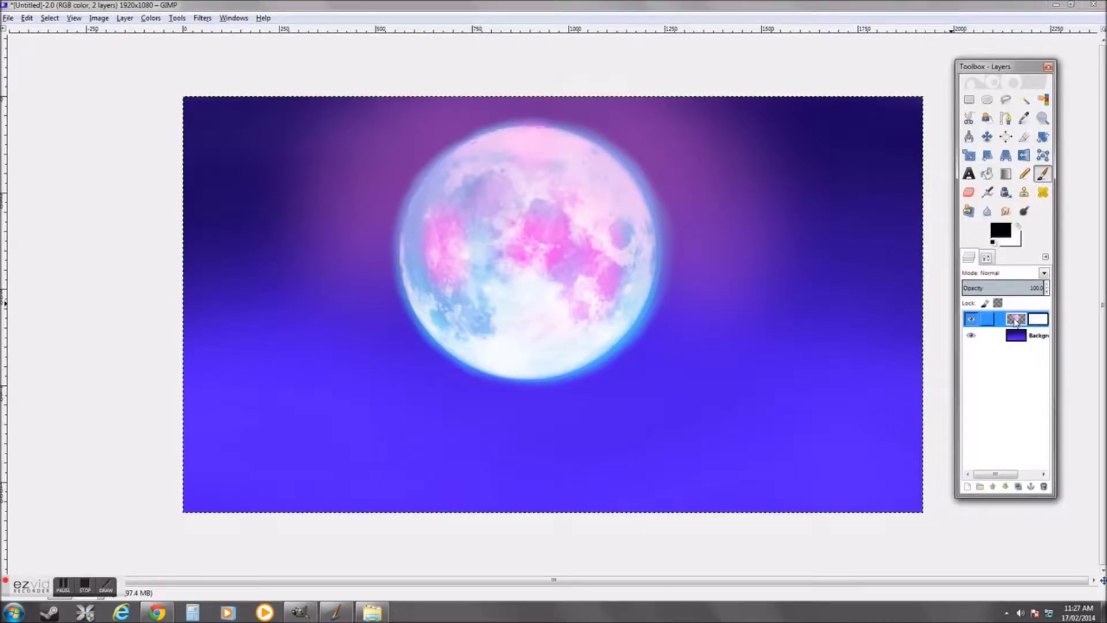
Brighten the moon by stamping the Moon 1 brush in white over it
click(986, 258)
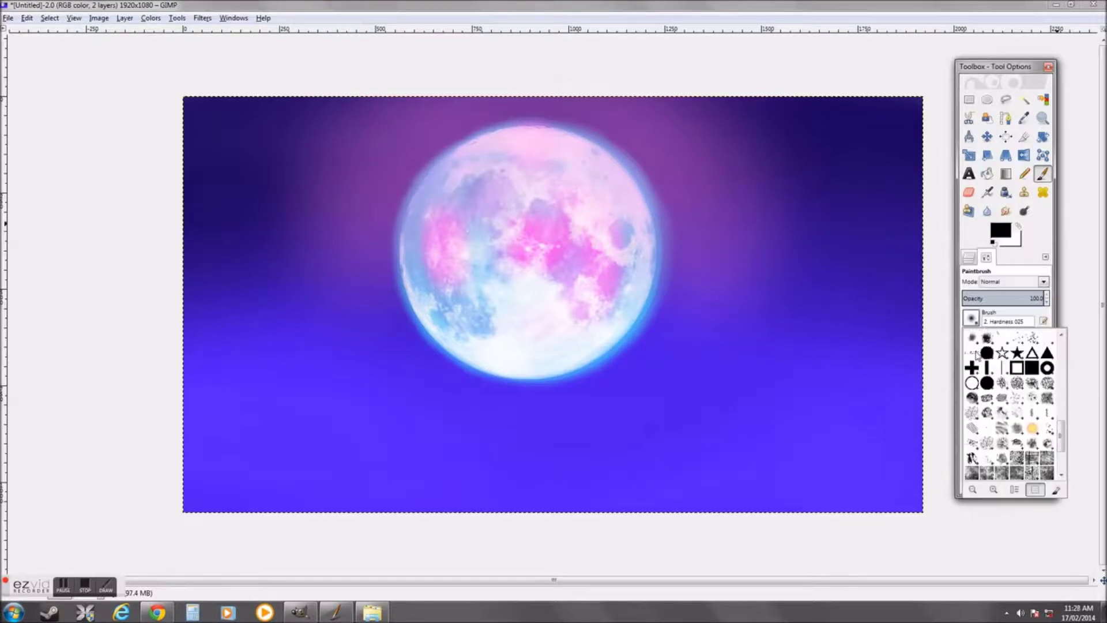
click(986, 258)
click(1001, 231)
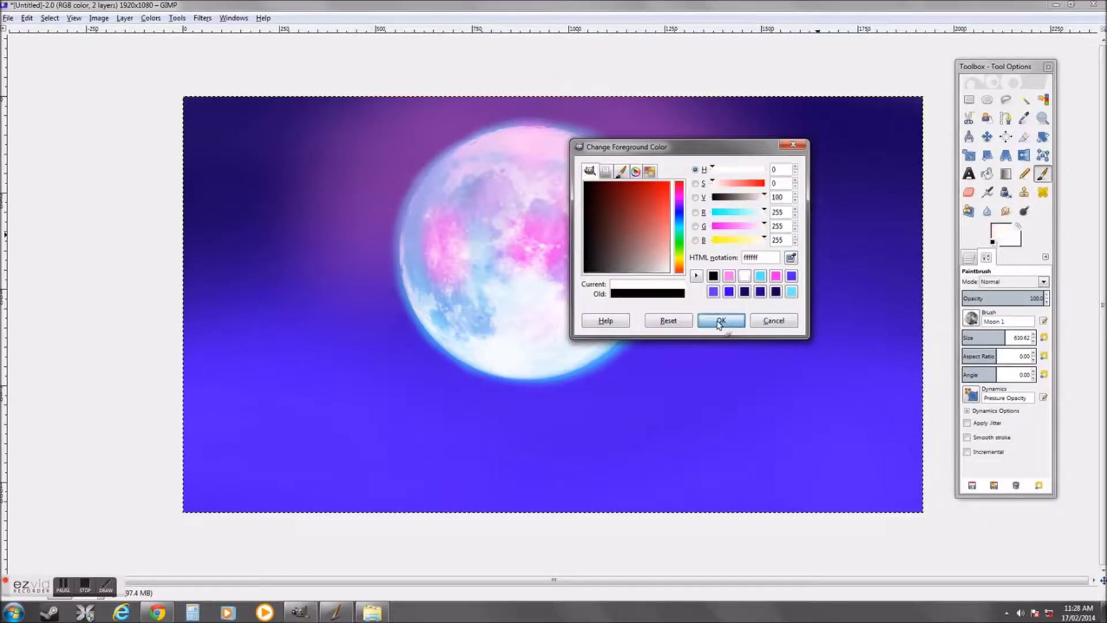
click(720, 320)
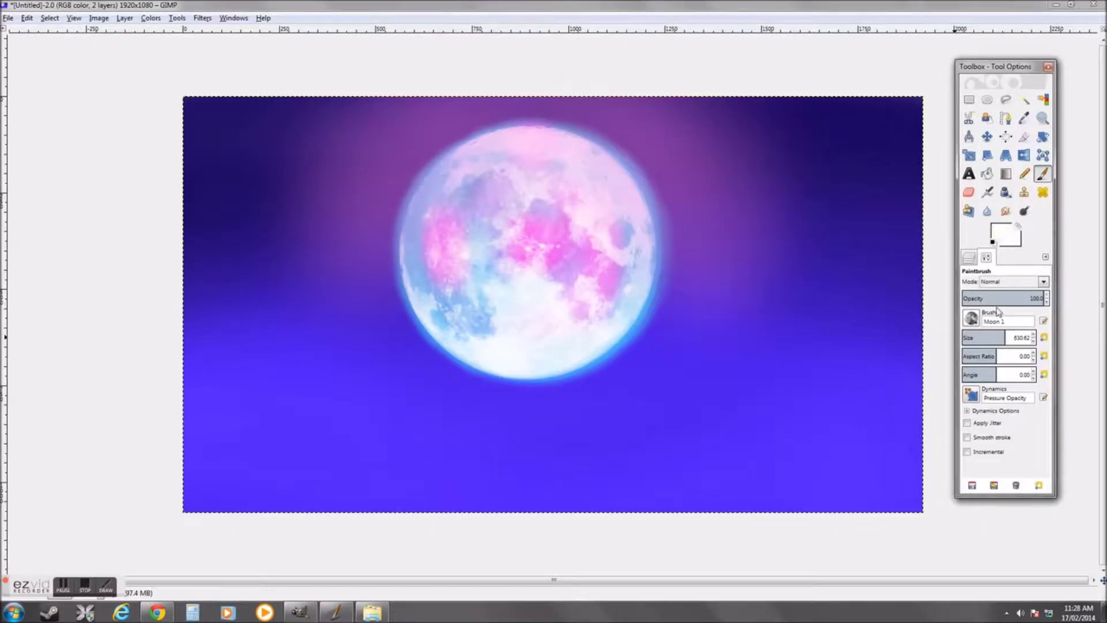
click(526, 253)
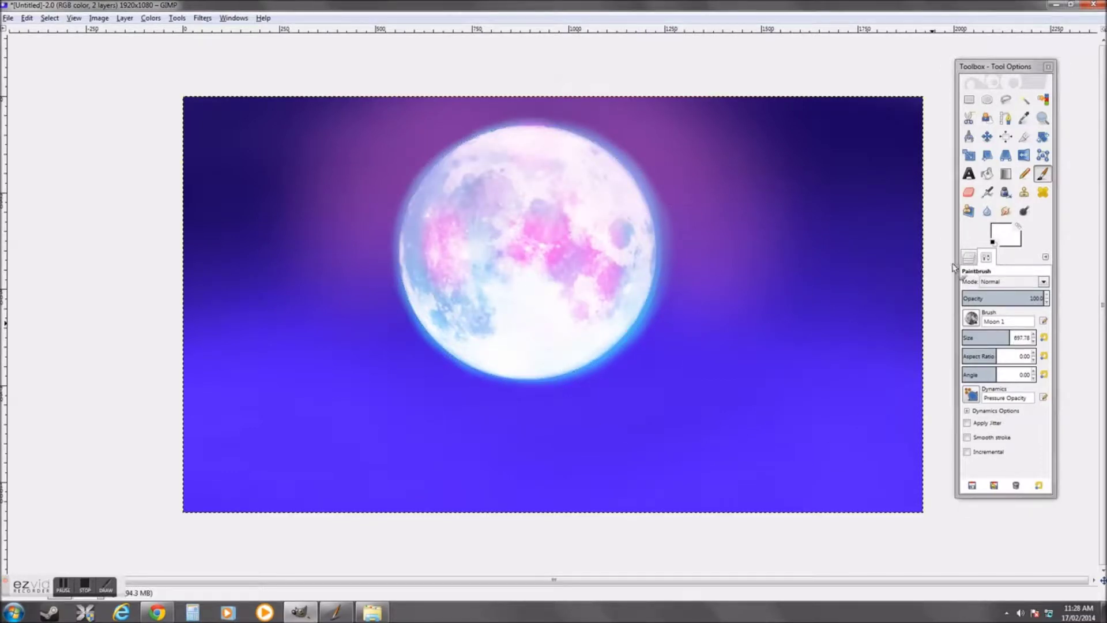
Add a new transparent layer and airbrush Clouds_12 clouds across the upper-right sky
click(969, 258)
right_click(992, 346)
click(934, 42)
key(Return)
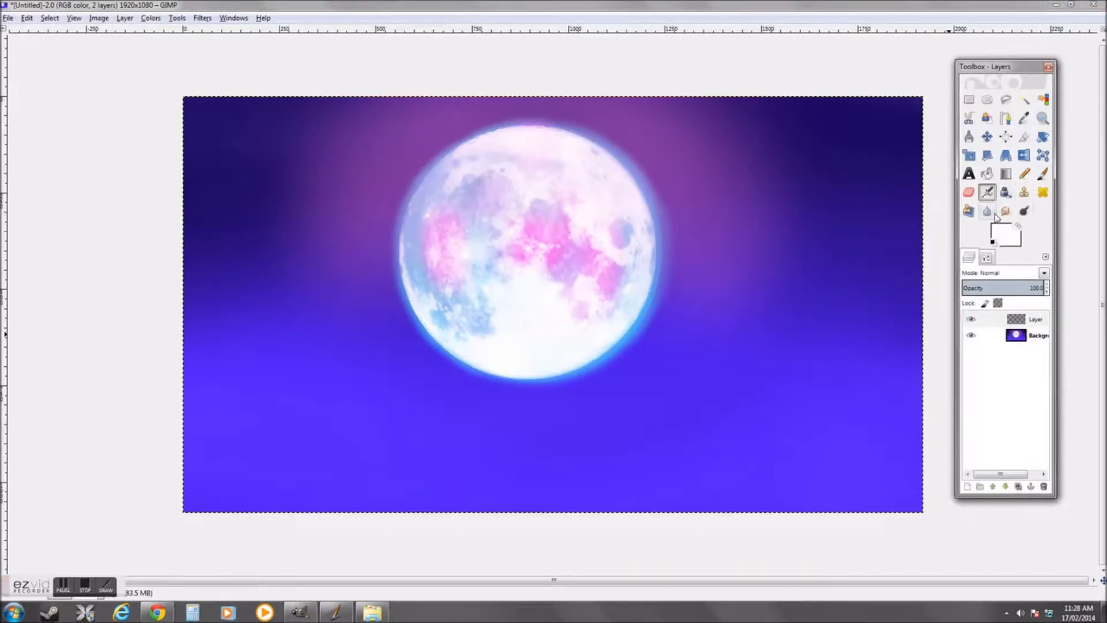
double_click(988, 194)
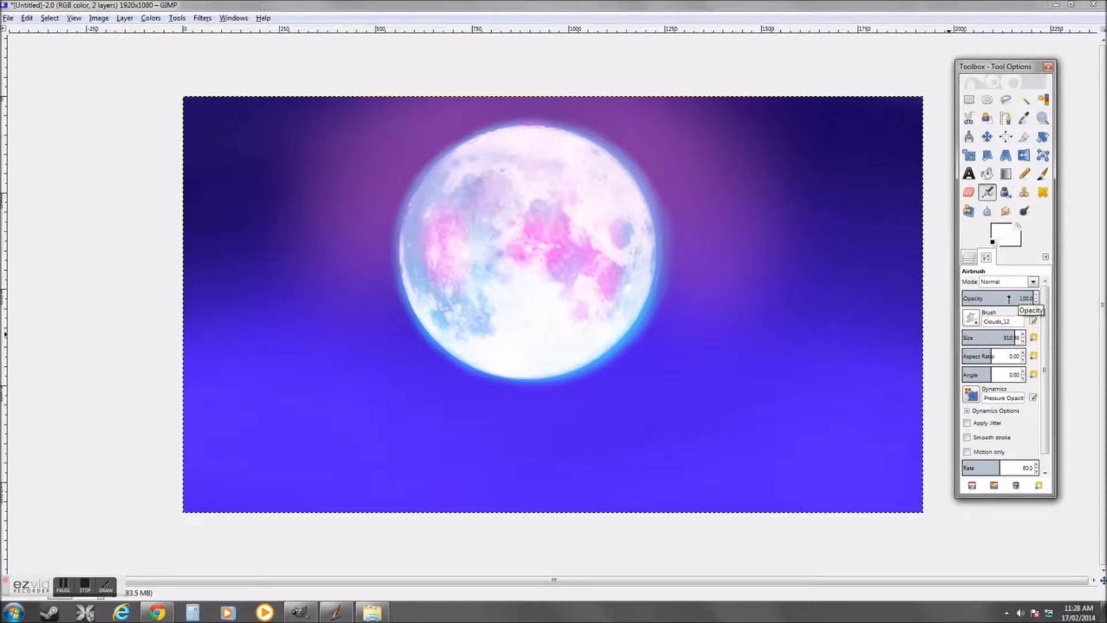
mouse_move(865, 200)
mouse_down()
mouse_move(877, 141)
mouse_move(789, 116)
mouse_up()
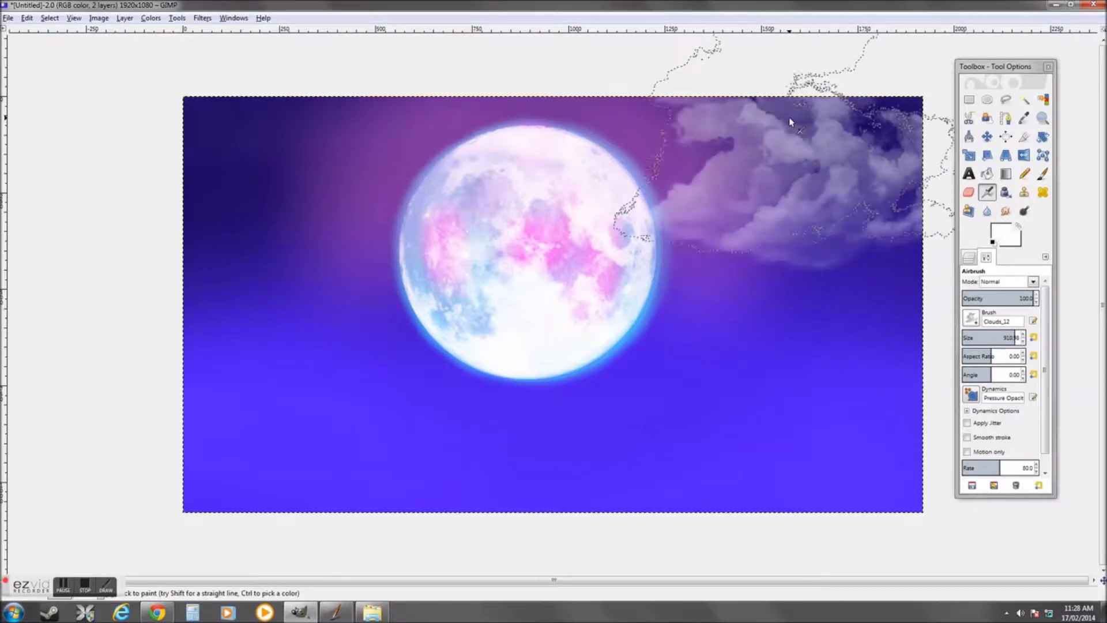
Stamp large clouds in the upper-left sky, the right sky and left of the moon
click(281, 216)
click(295, 220)
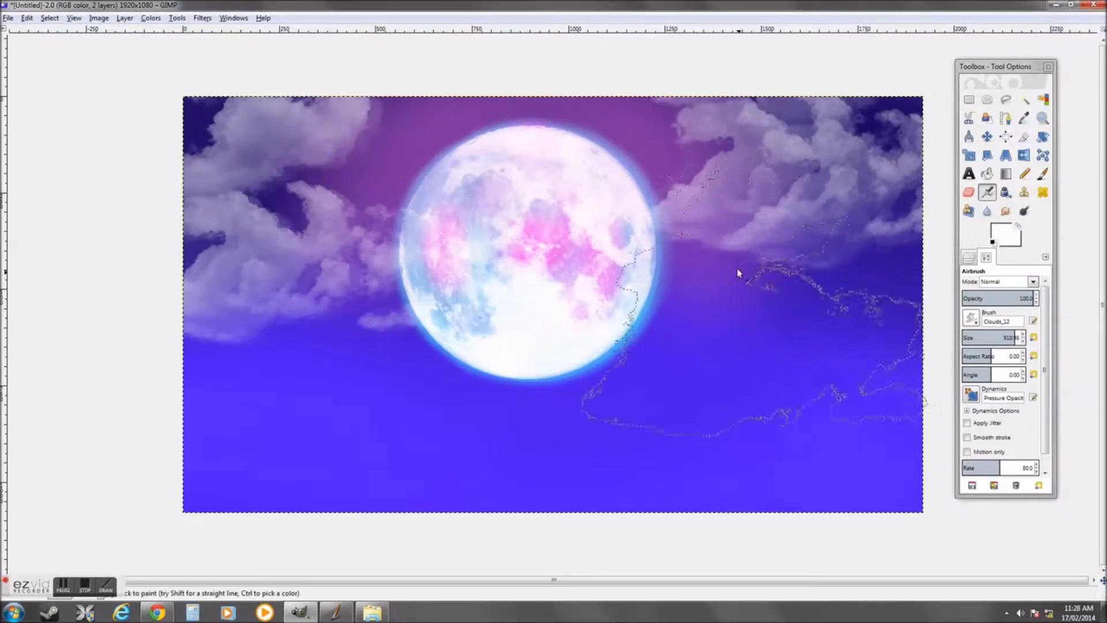
click(784, 279)
click(393, 261)
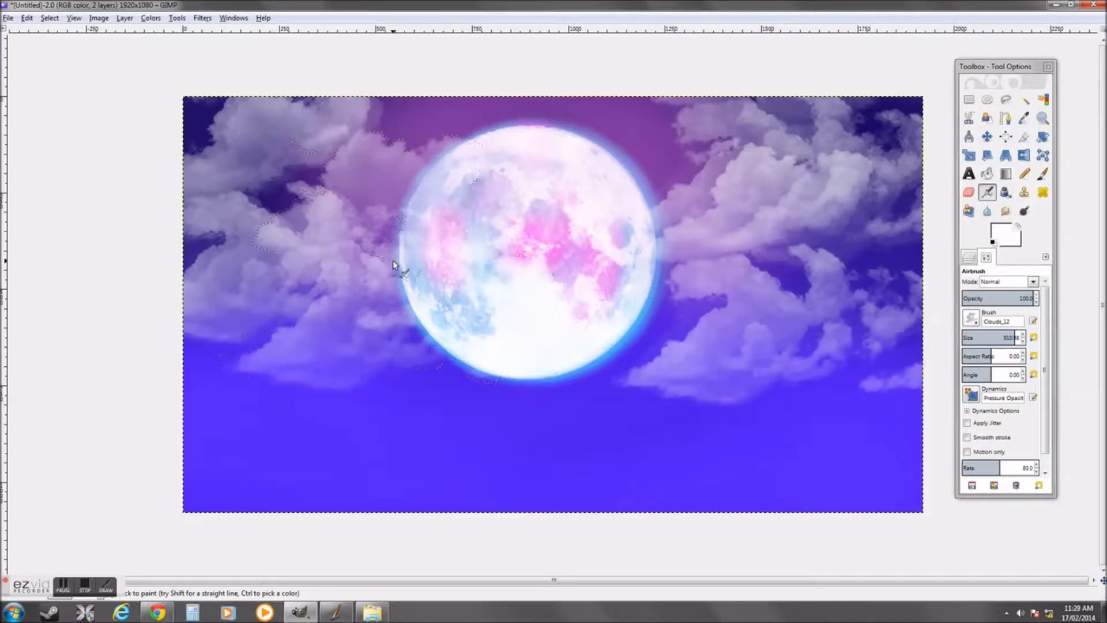
key(comma)
Add Clouds_14 over the lower moon and Clouds_12 clouds lower-right, upper-right and lower-left
click(971, 318)
click(1003, 403)
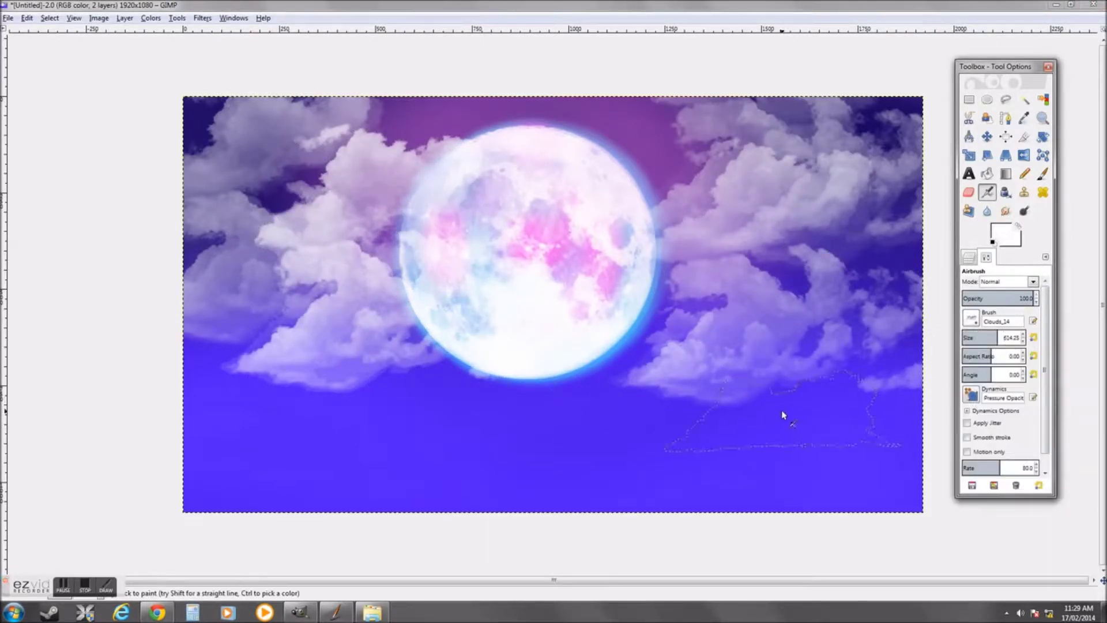
click(506, 379)
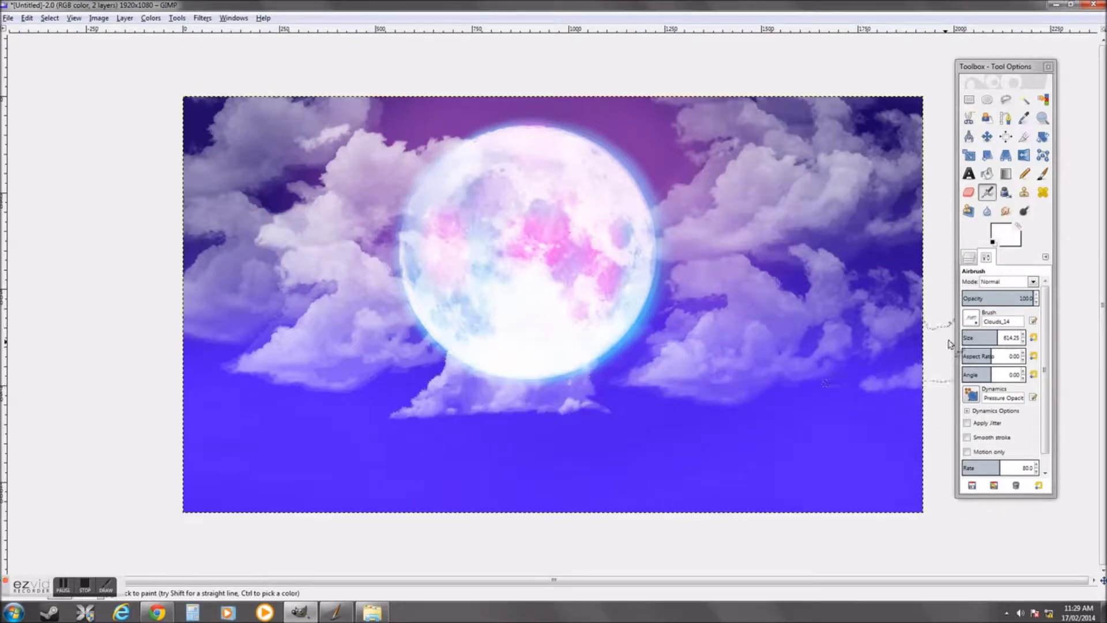
click(971, 317)
click(990, 387)
click(697, 420)
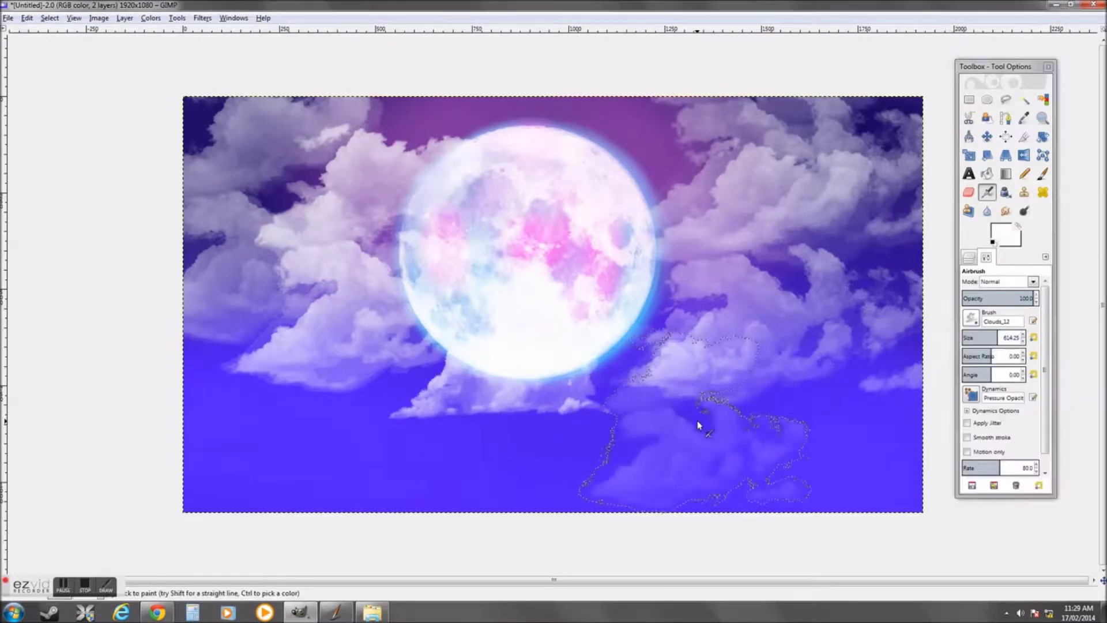
click(713, 182)
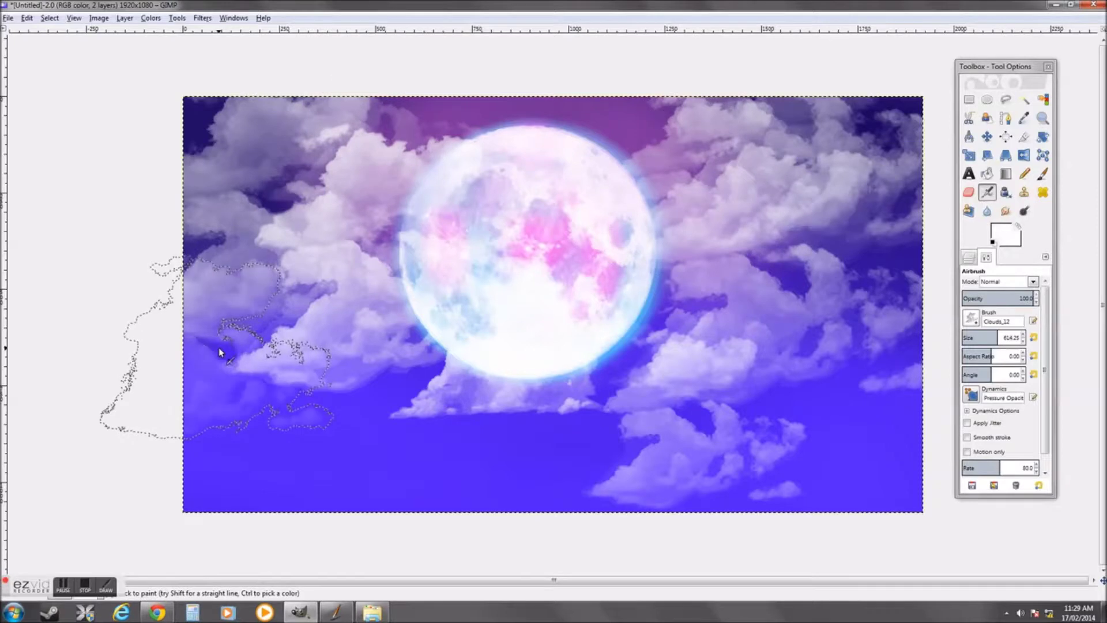
click(397, 395)
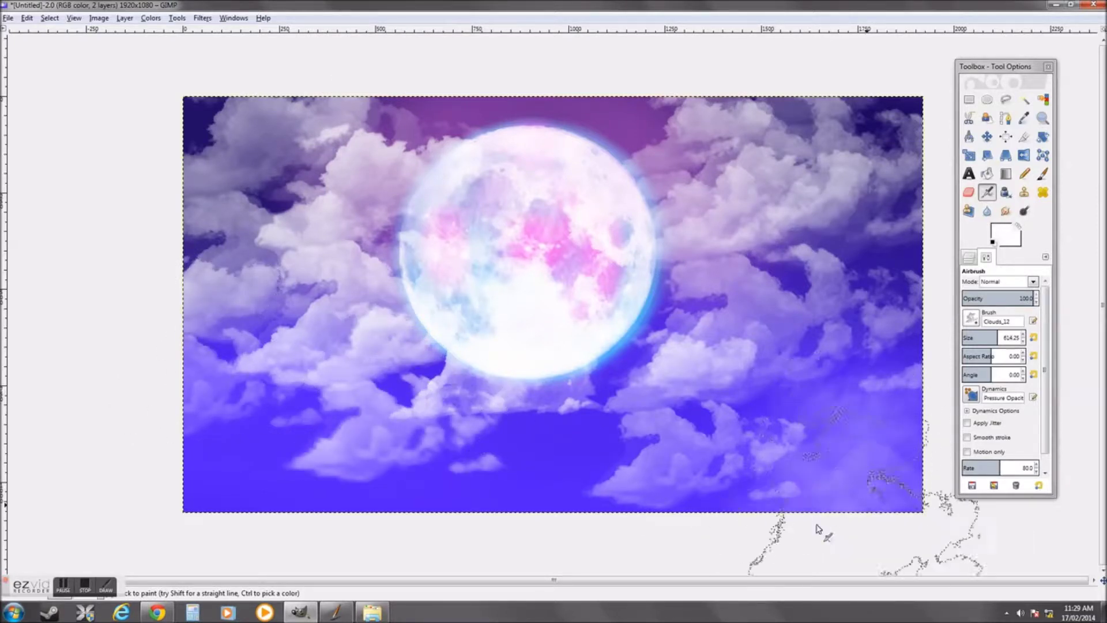
click(326, 444)
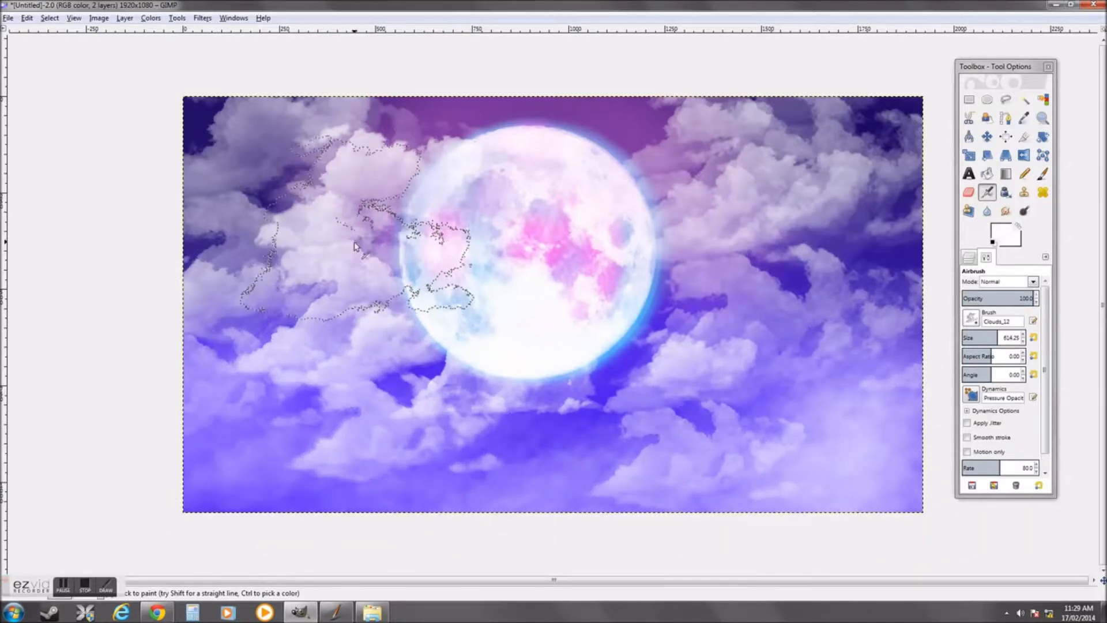
click(968, 257)
Add a layer mask to the cloud layer and prepare the Paintbrush to paint on it
right_click(1009, 317)
click(945, 161)
click(128, 242)
click(1007, 237)
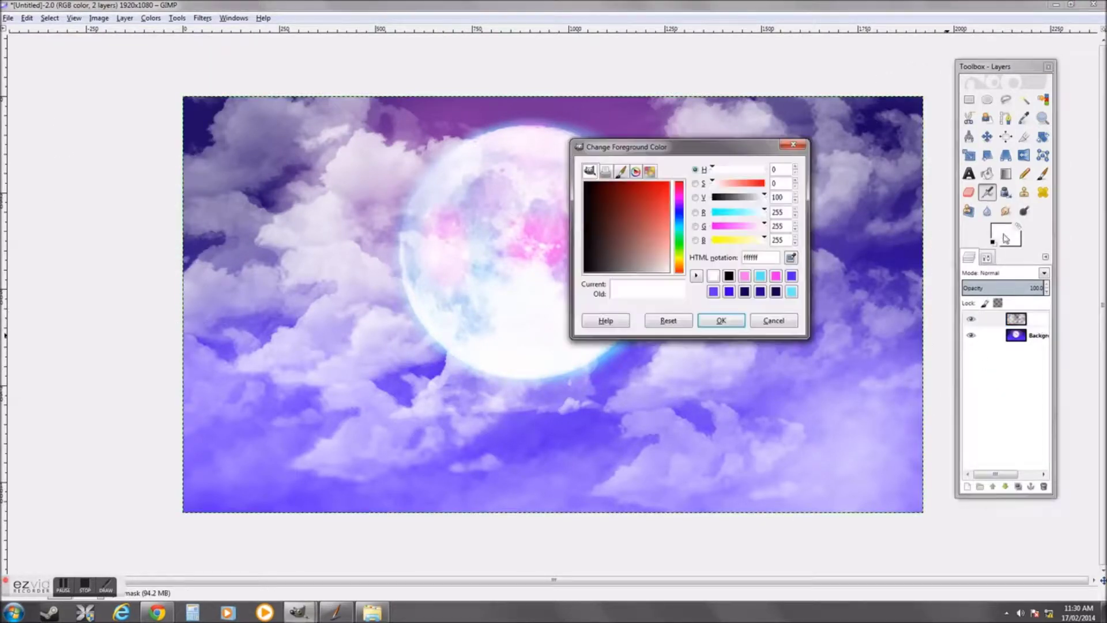
key(Escape)
click(1042, 173)
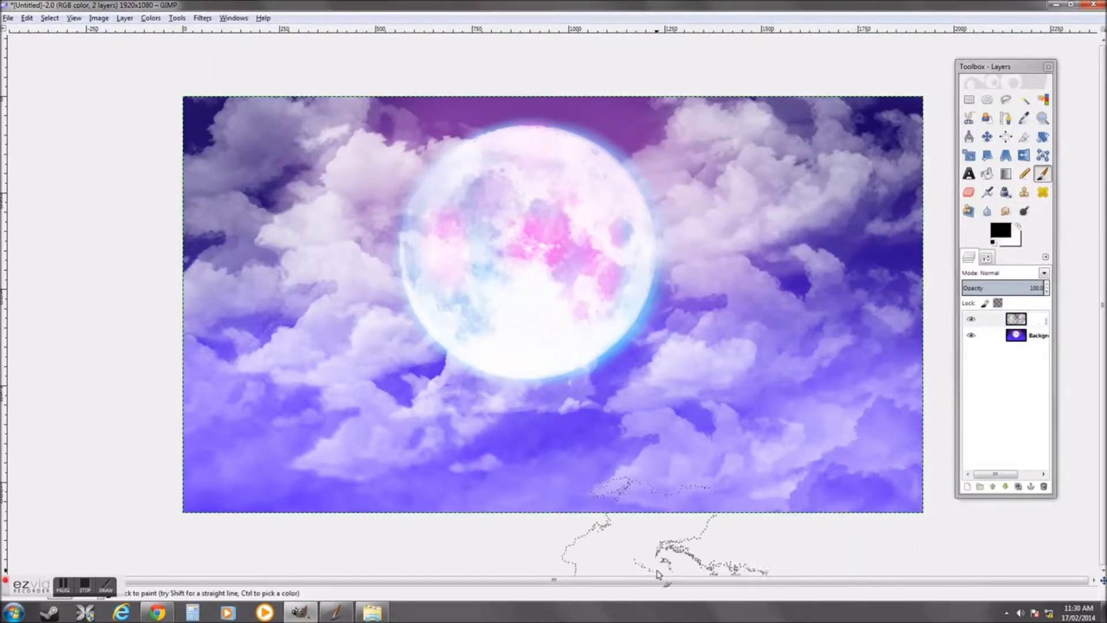
Mask out the clouds along the left side and across the right and lower sky
drag(406, 535, 271, 333)
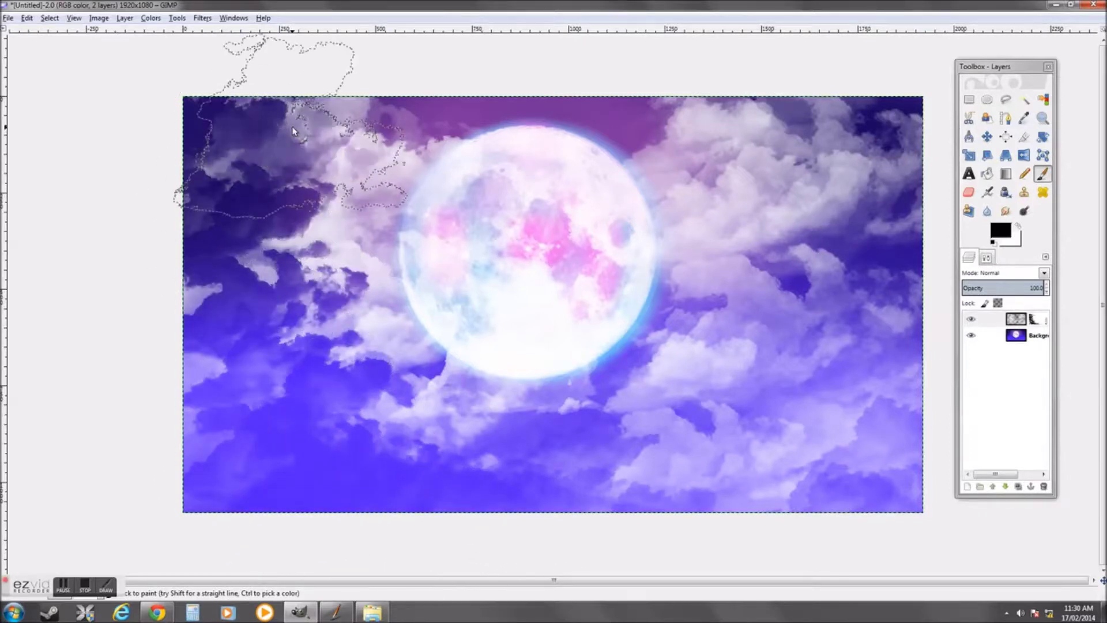
click(986, 258)
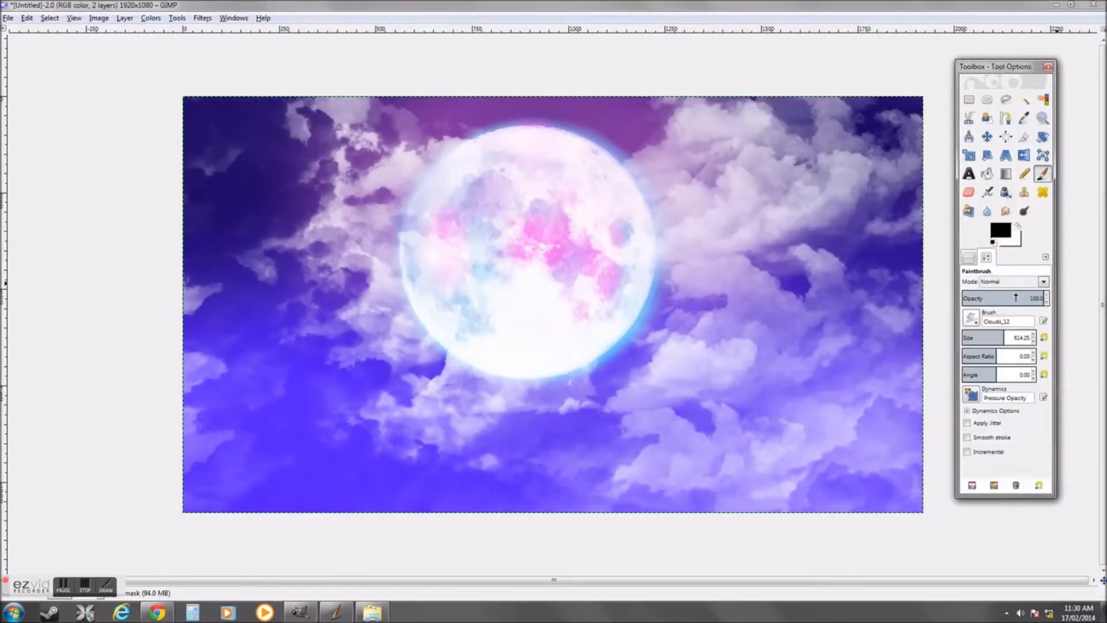
drag(851, 191, 573, 582)
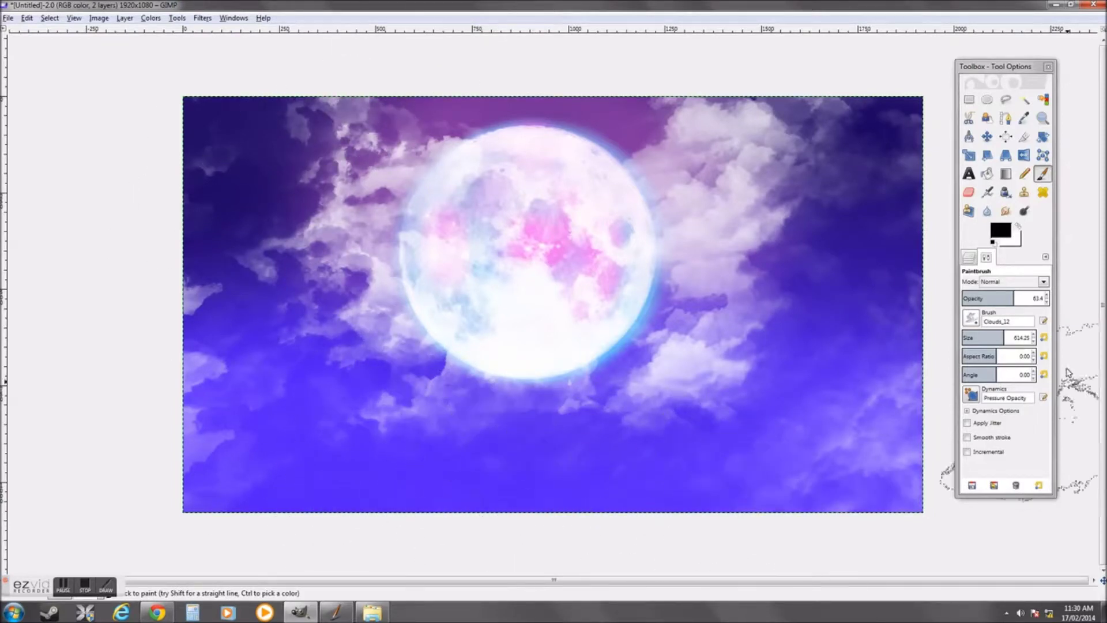
click(969, 257)
Paint white on the mask to restore clouds around the moon and lower right
click(1001, 230)
click(767, 318)
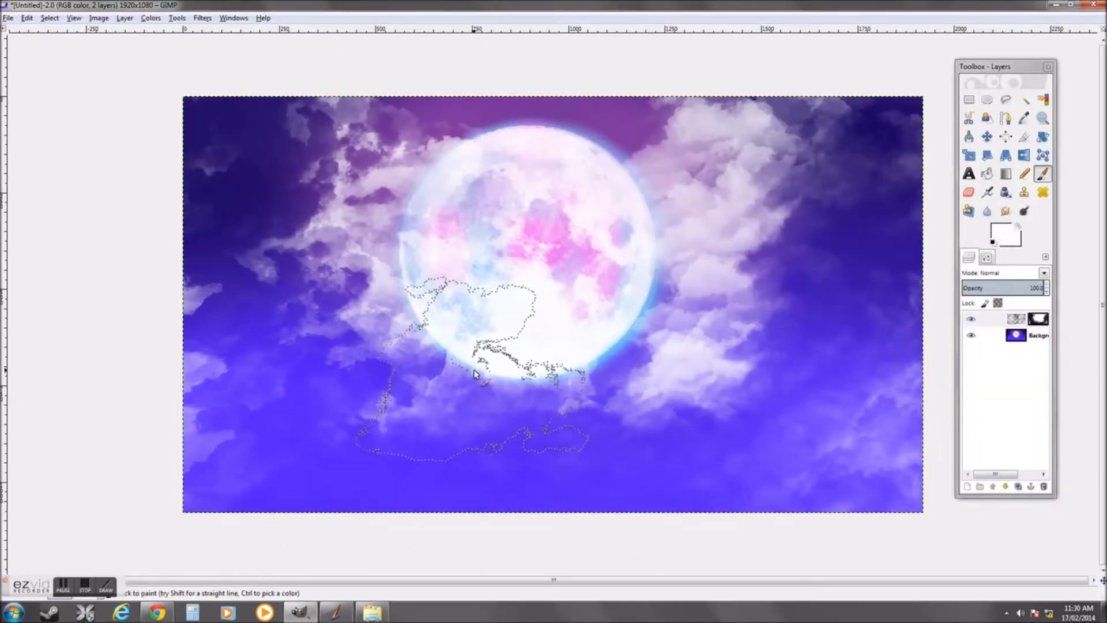
click(474, 372)
mouse_move(649, 285)
mouse_down()
mouse_move(759, 174)
mouse_move(771, 516)
mouse_move(922, 450)
mouse_up()
With black, slightly fade the right-side clouds and paint grey cloud over the lower moon
click(1000, 230)
click(588, 288)
click(786, 317)
click(986, 257)
mouse_move(861, 296)
mouse_down()
mouse_move(929, 198)
mouse_move(773, 421)
mouse_move(489, 465)
mouse_up()
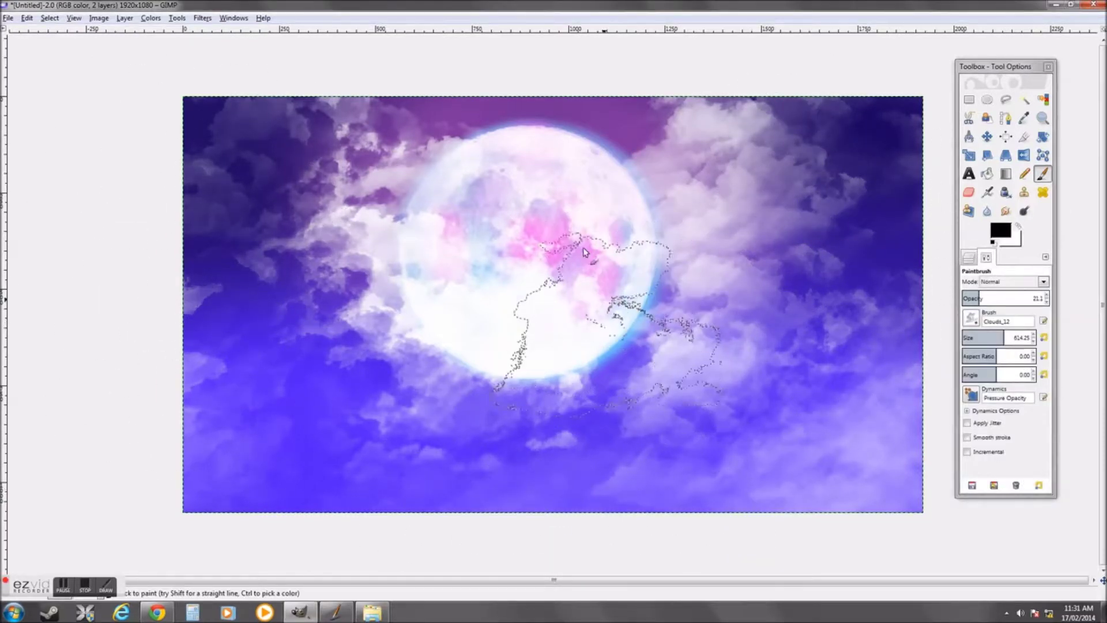
key(ctrl+l)
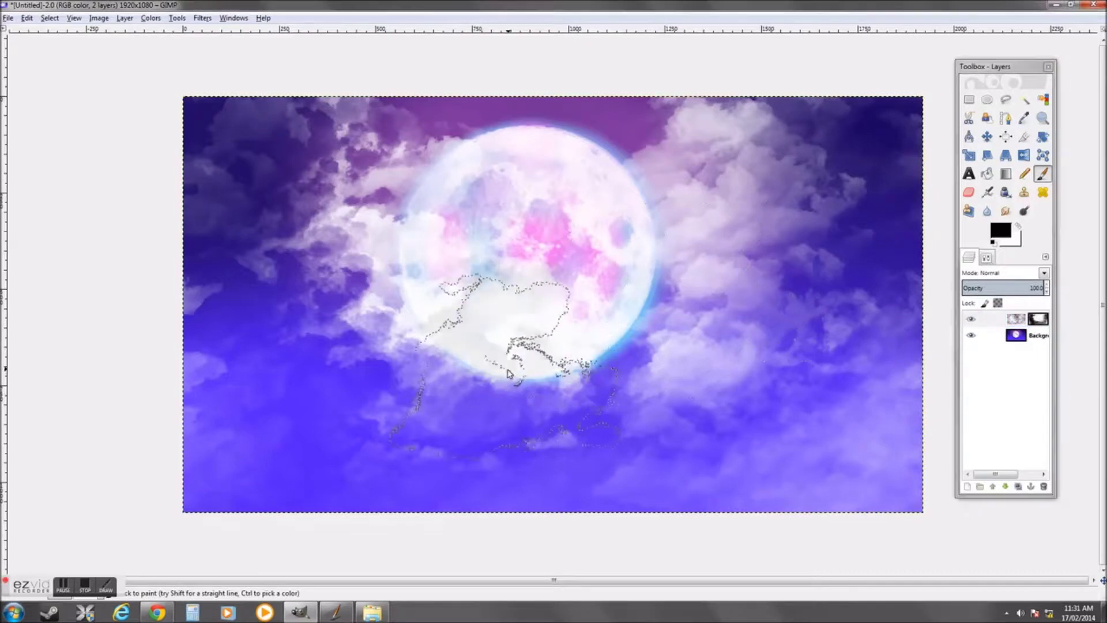
drag(507, 373, 292, 300)
double_click(1043, 173)
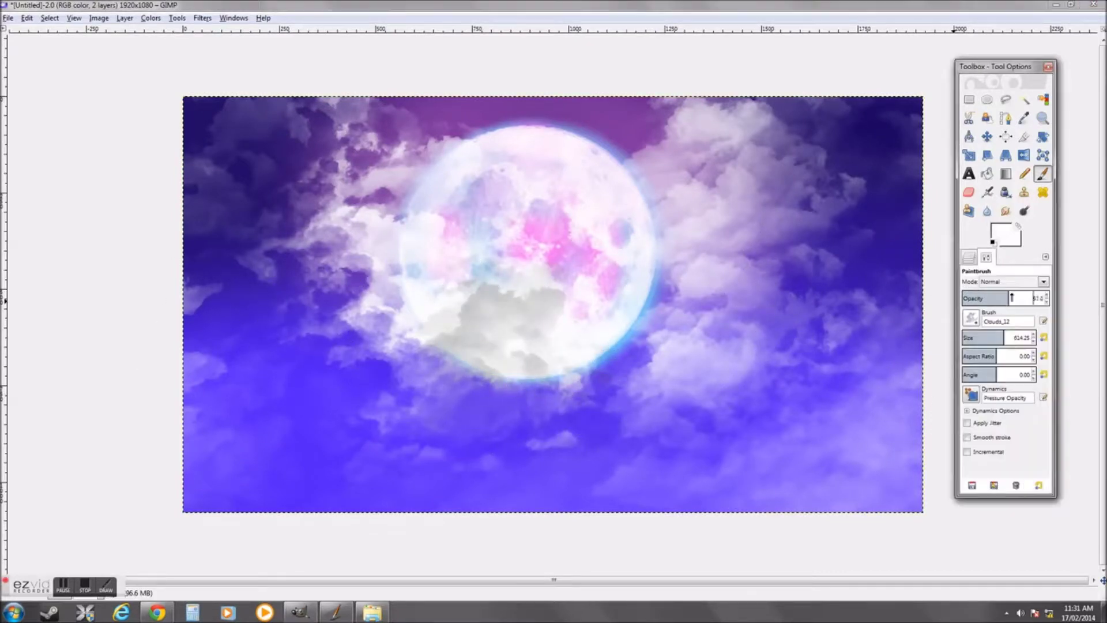
Try a navy foreground colour, enlarge the brush, then set the foreground to white
click(1001, 231)
click(760, 291)
click(721, 320)
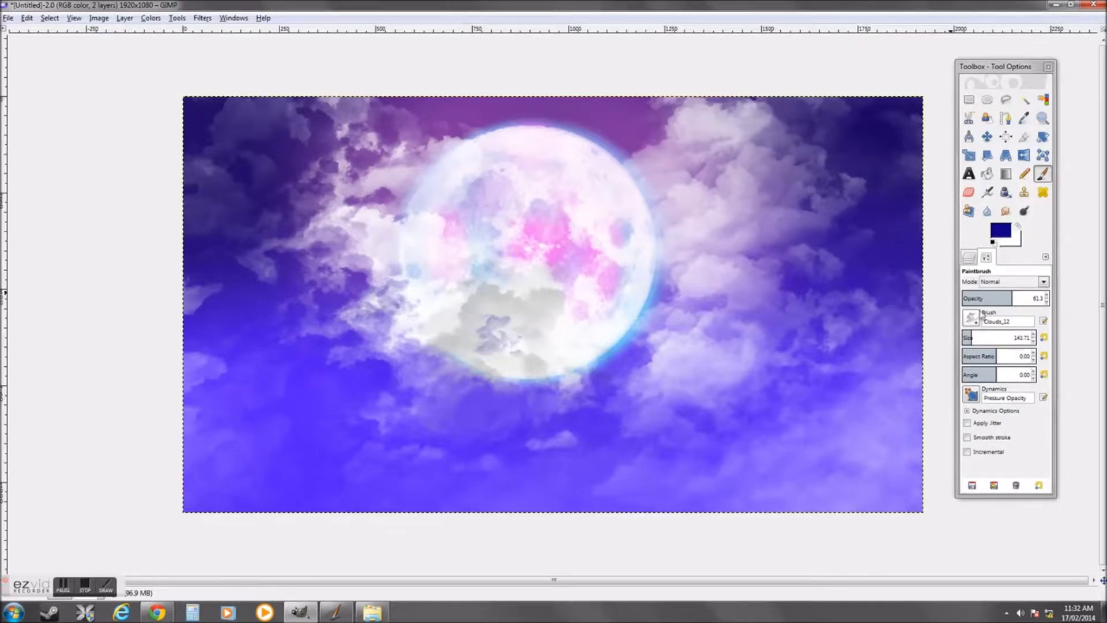
drag(974, 338, 1014, 337)
click(1000, 230)
click(594, 190)
click(717, 316)
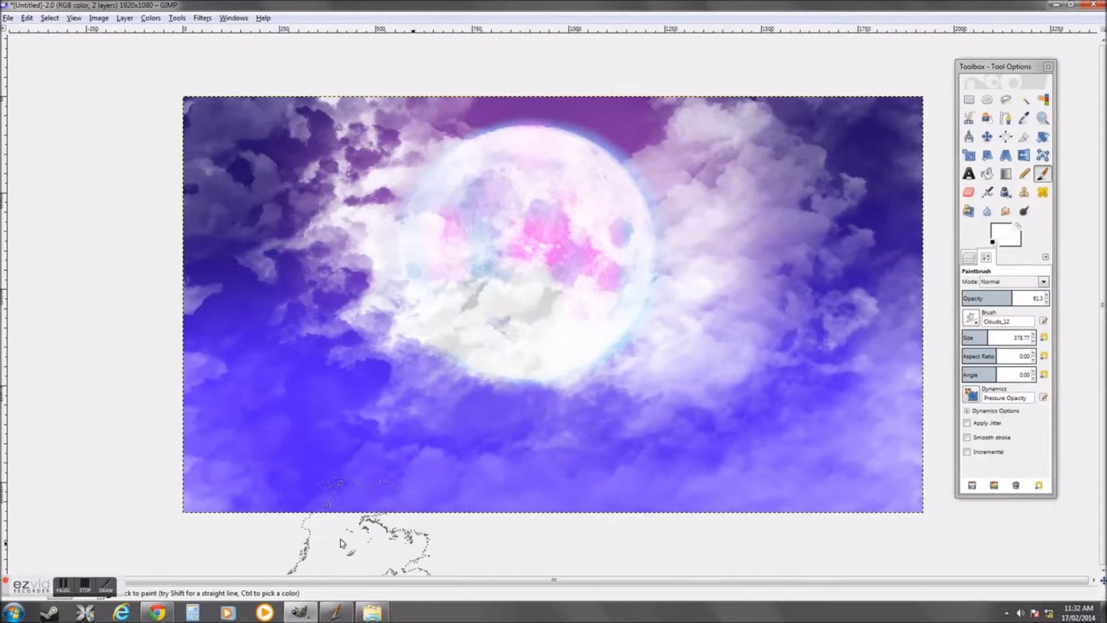
With black and a larger brush, darken the lower-right sky and clouds right of the moon
click(1022, 298)
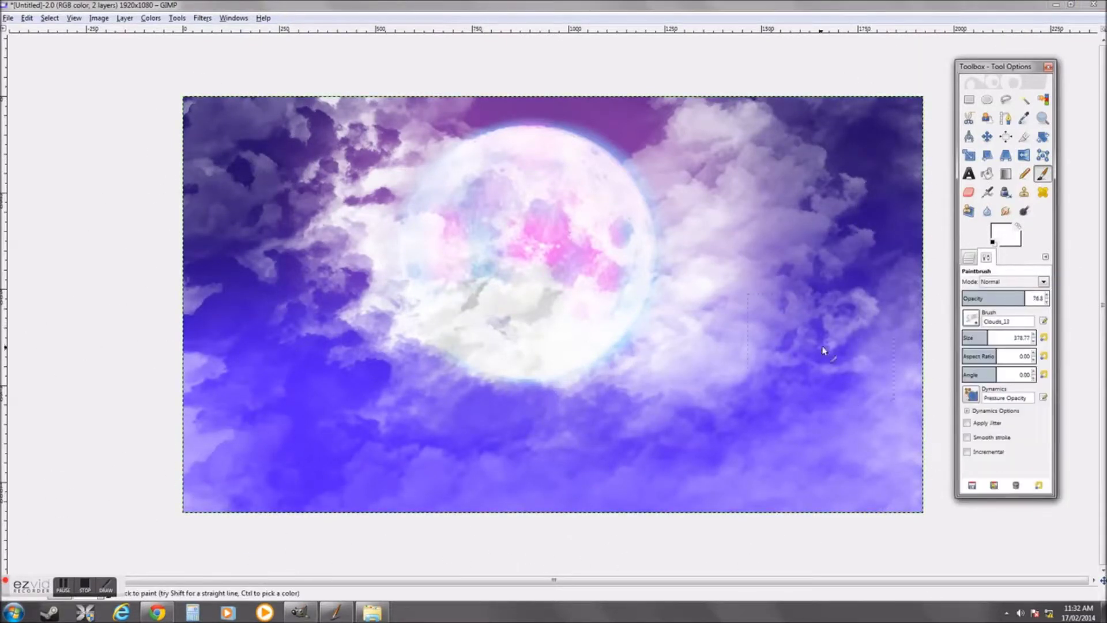
key(x)
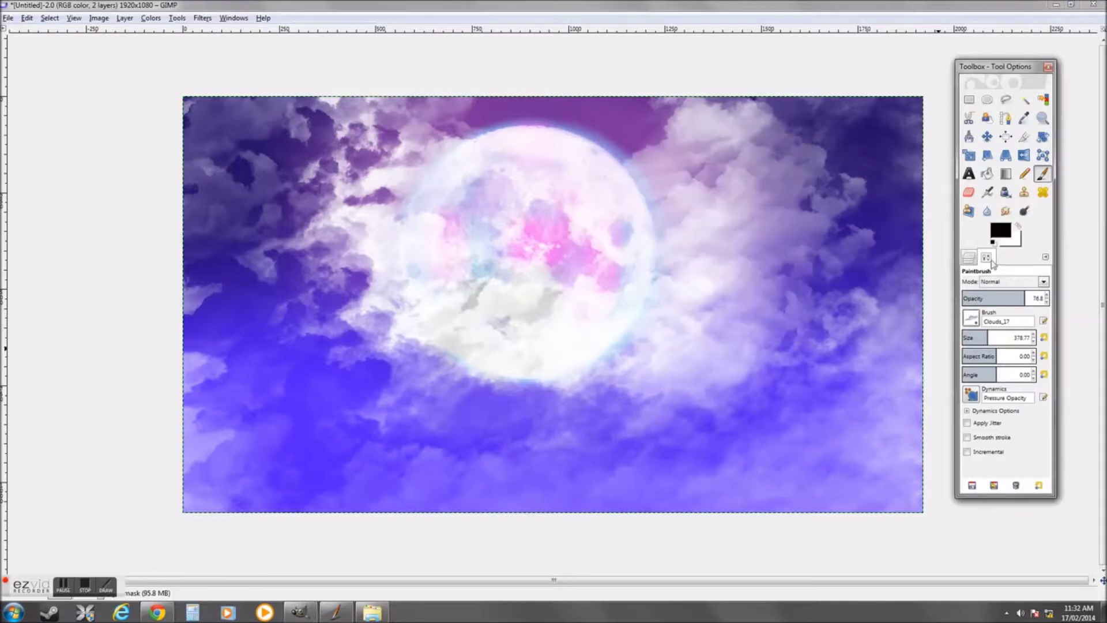
drag(997, 339, 1022, 340)
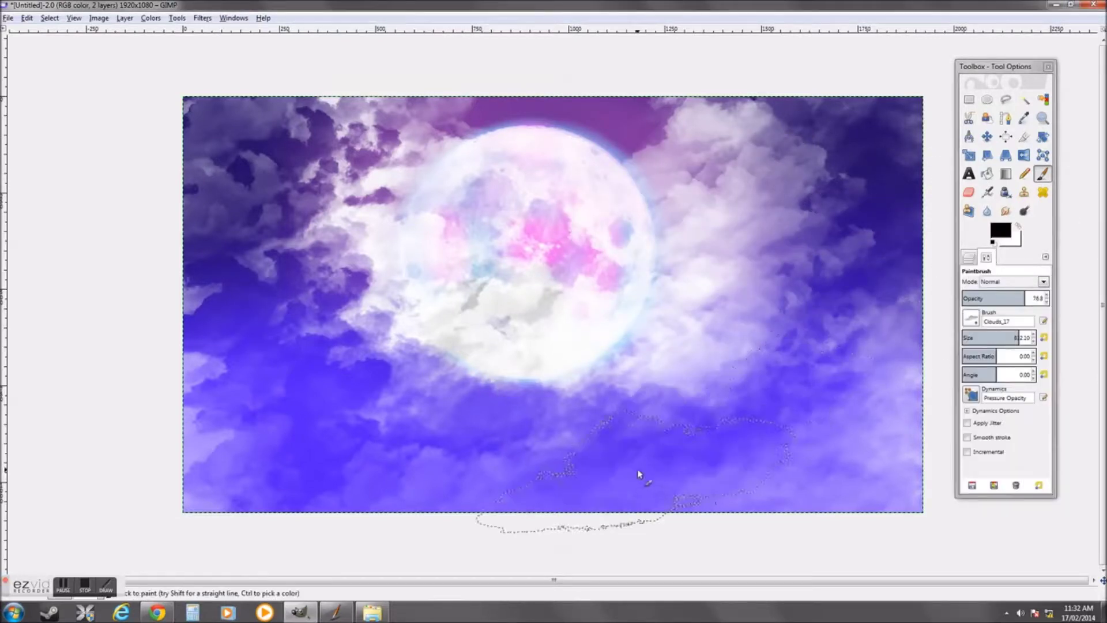
drag(634, 496, 726, 452)
mouse_move(231, 450)
mouse_down()
mouse_move(148, 235)
mouse_move(564, 358)
mouse_move(721, 323)
mouse_up()
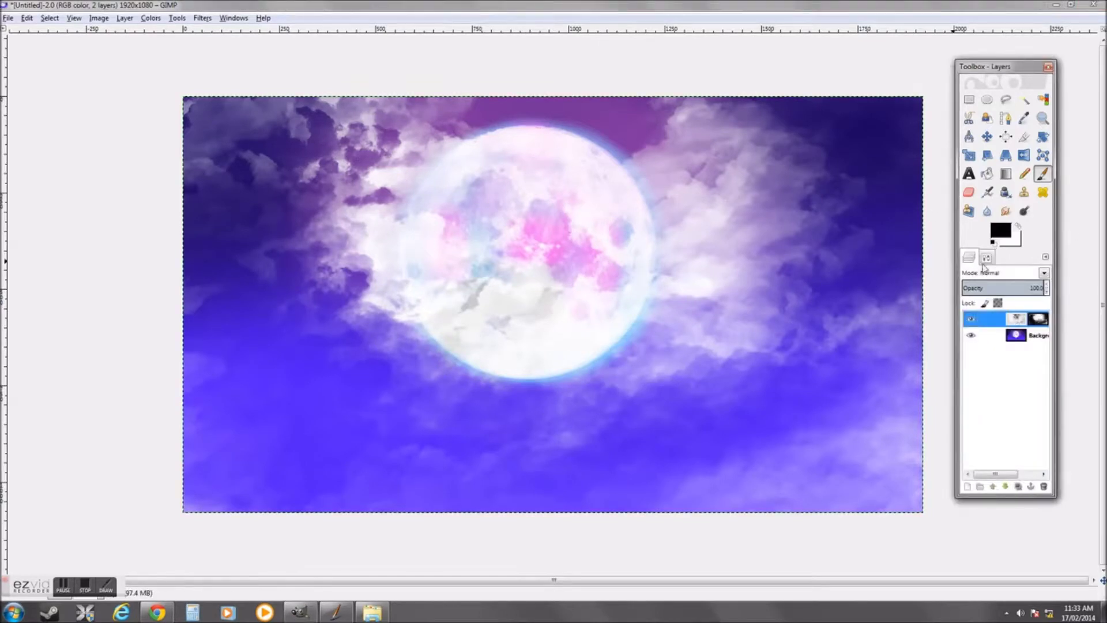
drag(890, 340, 755, 373)
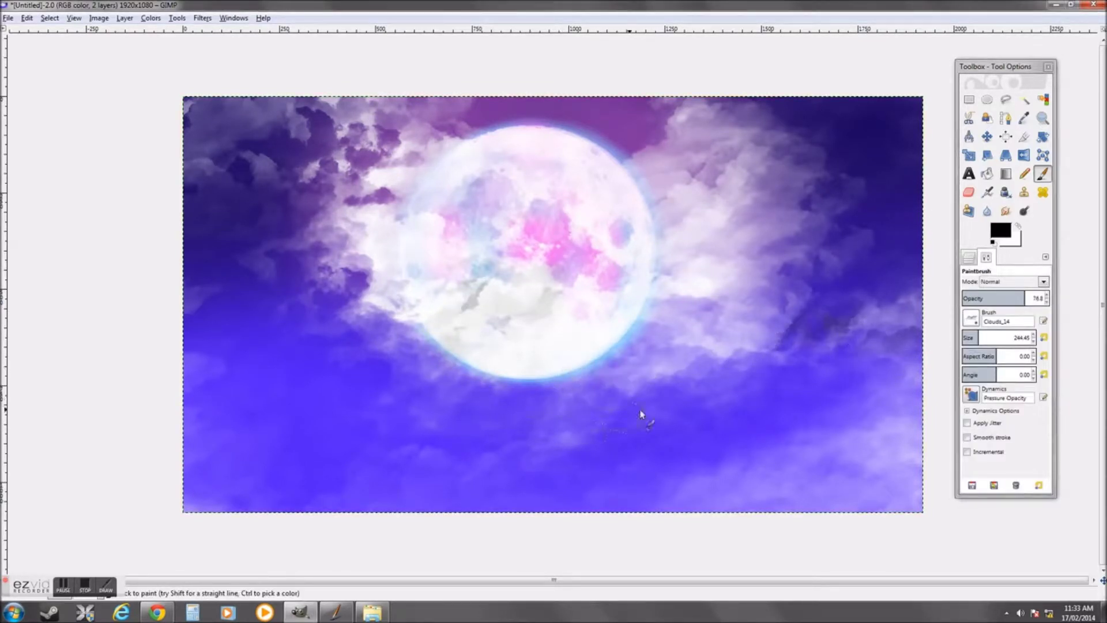
At lower opacity with a huge brush, darken clouds across the centre-right and beneath the moon
click(982, 298)
click(1012, 338)
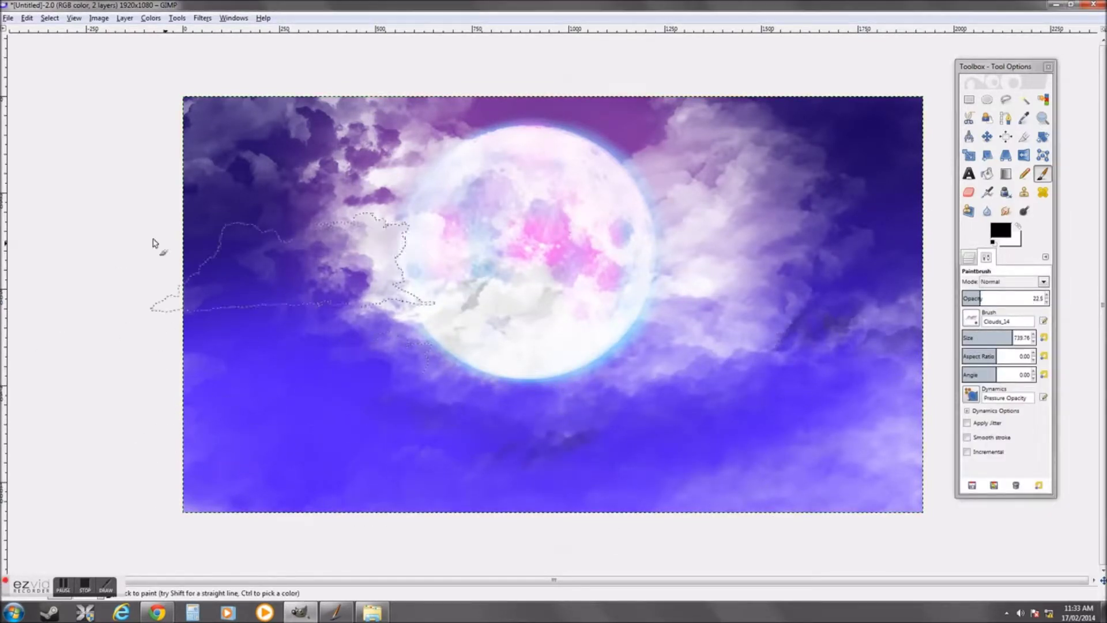
drag(153, 242, 878, 310)
click(509, 390)
click(1001, 230)
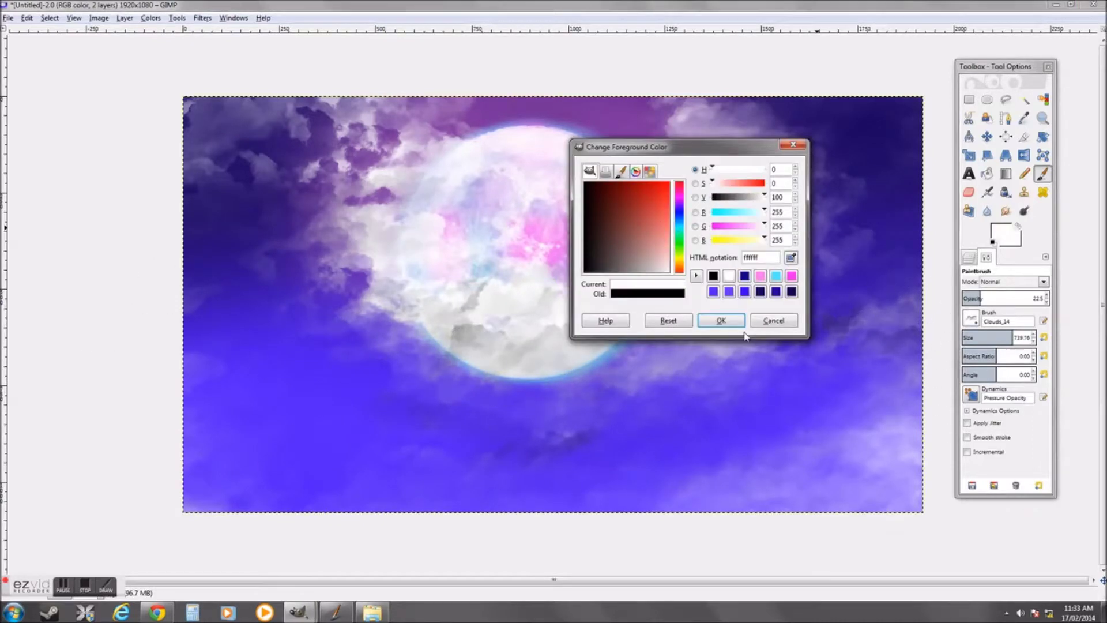
Select the cloud layer's mask and set the foreground colour to black
click(593, 190)
click(717, 319)
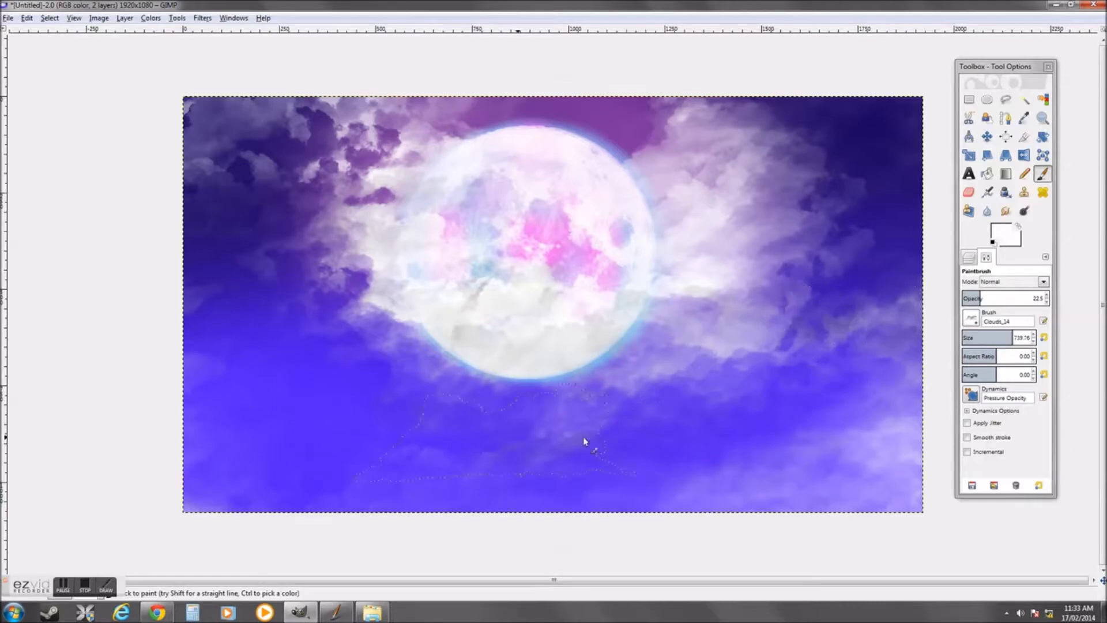
click(968, 256)
click(1038, 318)
click(1000, 230)
click(591, 303)
click(716, 318)
Choose the Clouds_12 brush for the mask, then merge the cloud layer down into the background
click(986, 257)
click(998, 321)
click(1005, 361)
click(968, 256)
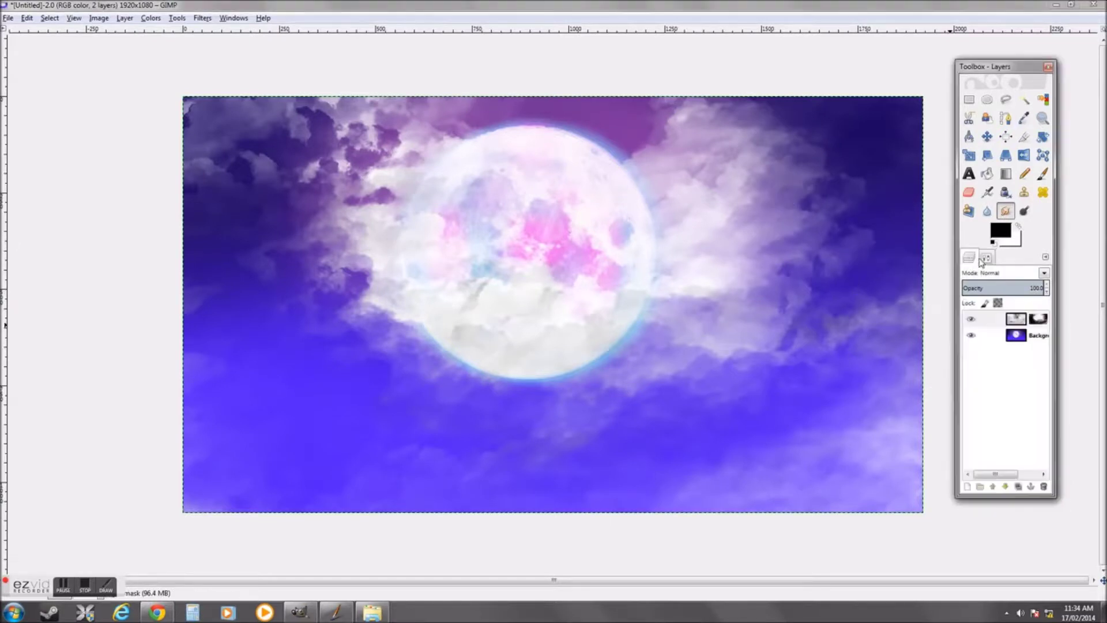
click(986, 257)
click(830, 234)
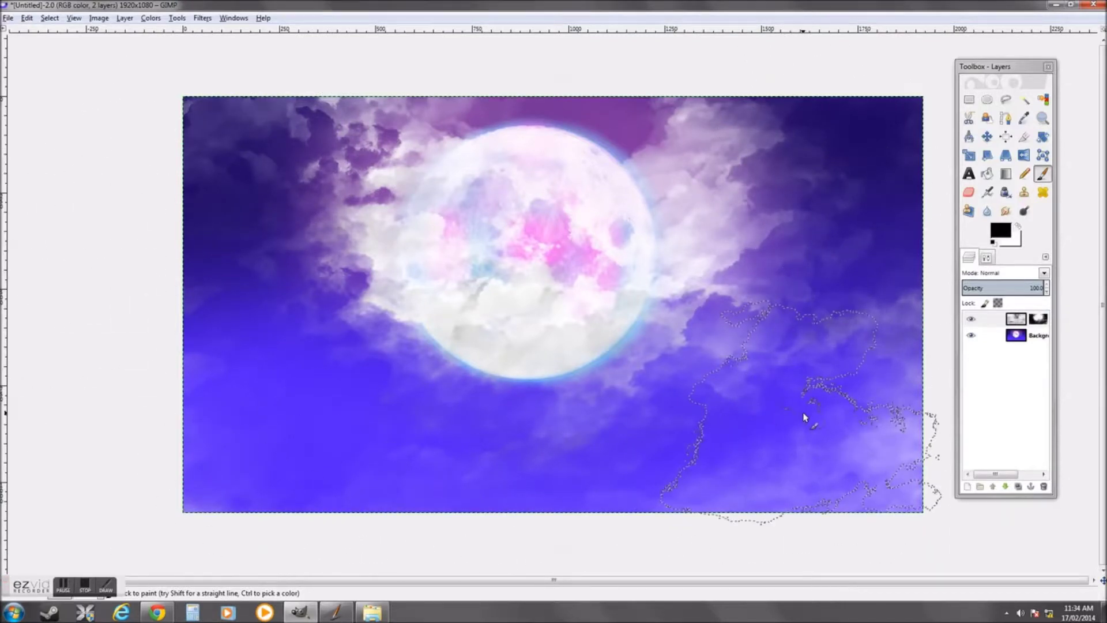
right_click(1013, 342)
click(1016, 354)
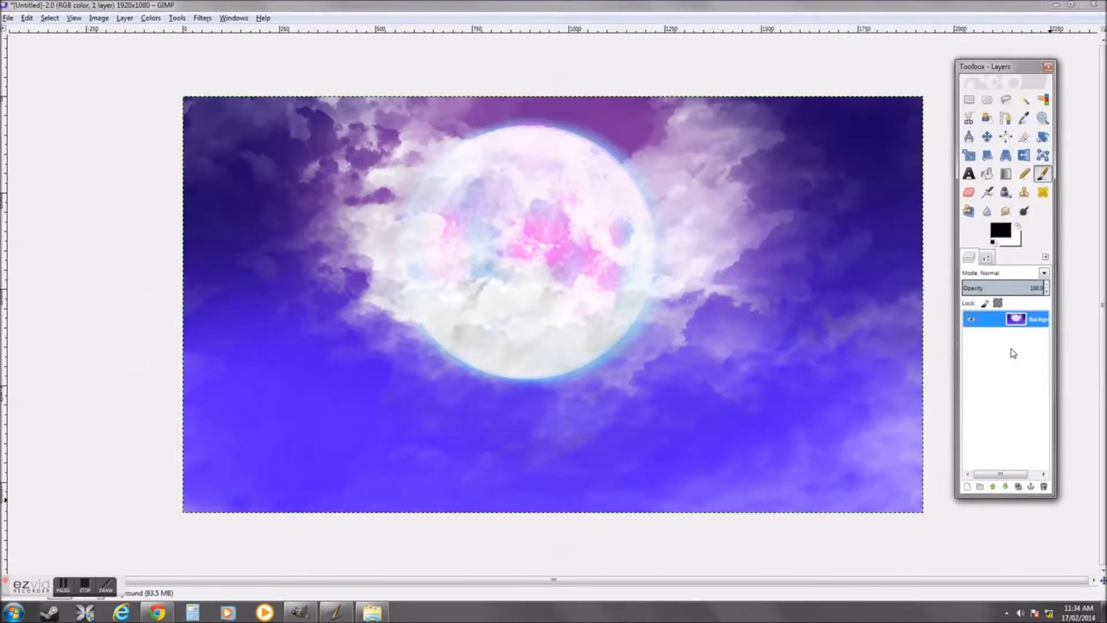
Export the image as Untitled.png into Documents
click(8, 18)
click(34, 171)
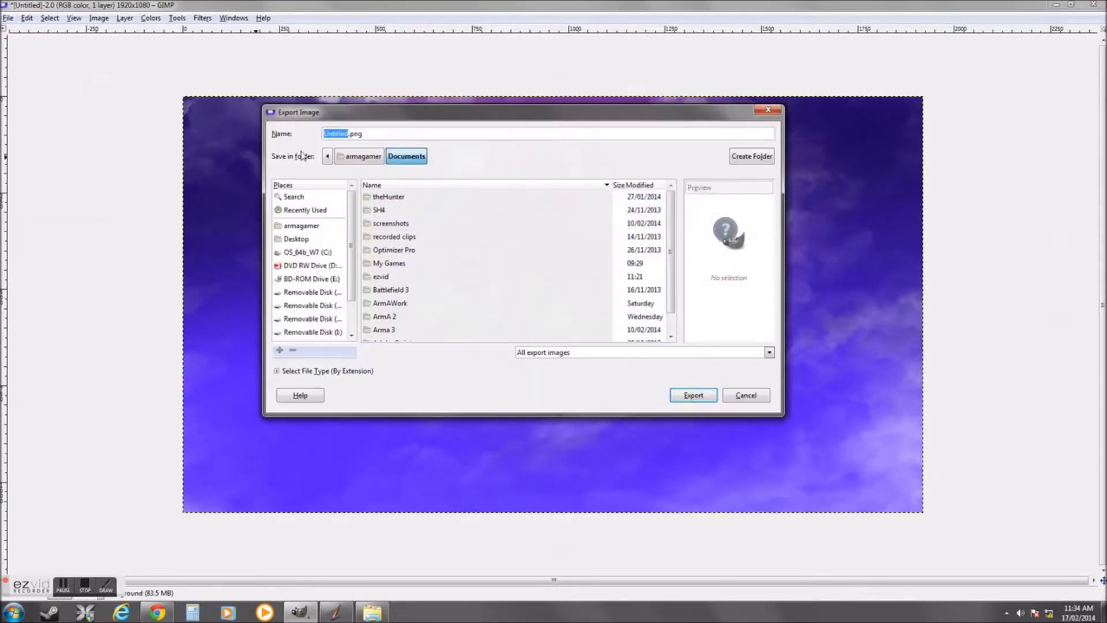
click(677, 399)
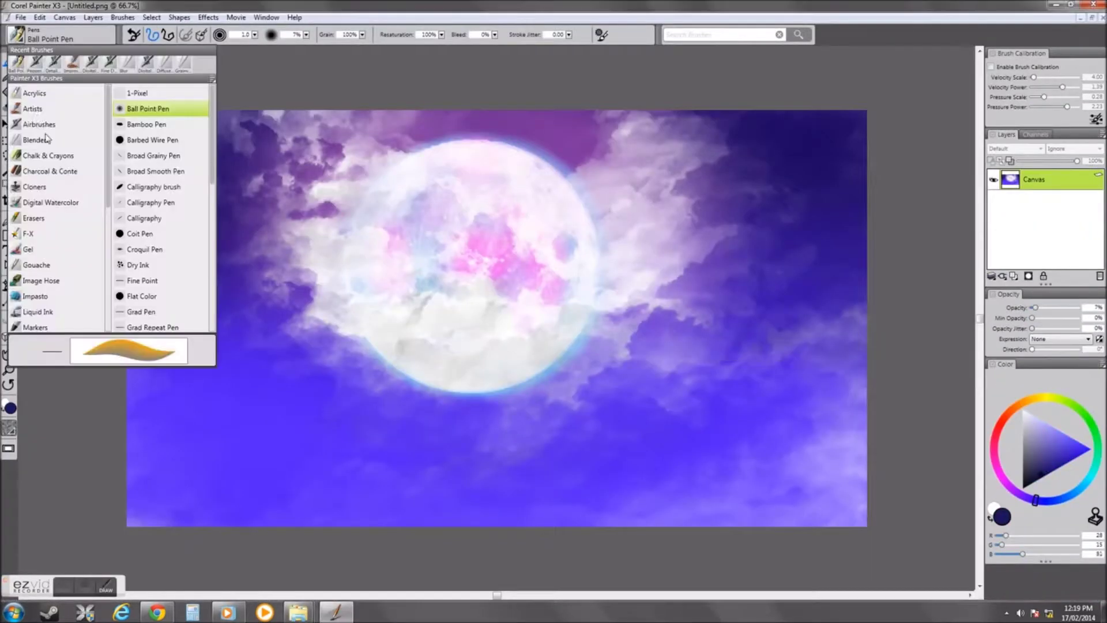
Spray tiny white stars into the upper-right sky with the Pepper Spray airbrush
click(39, 124)
click(161, 465)
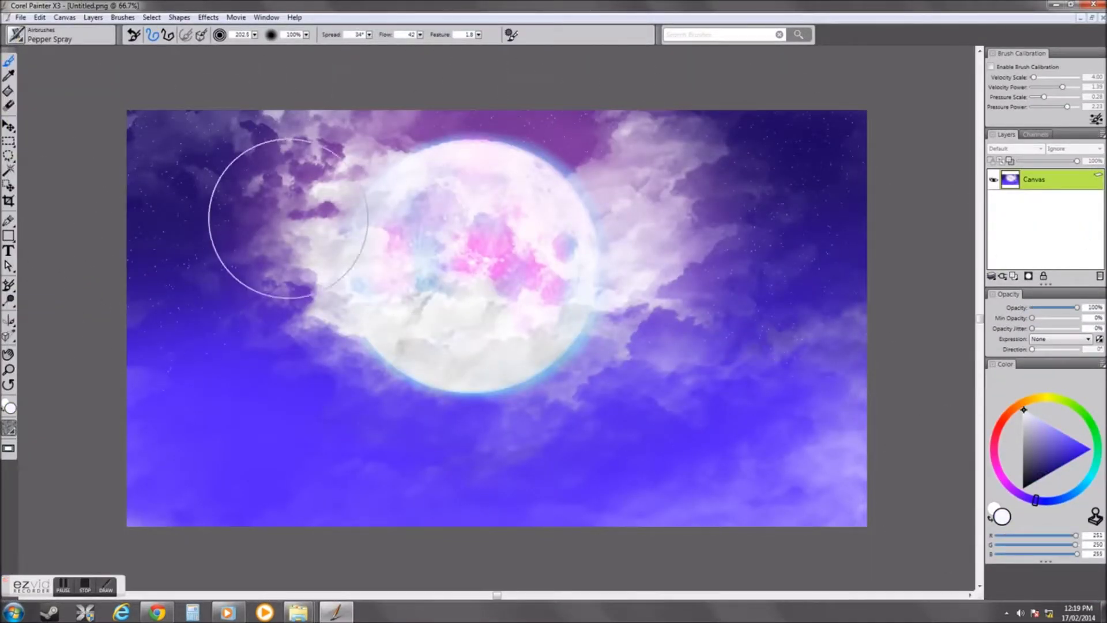
click(822, 230)
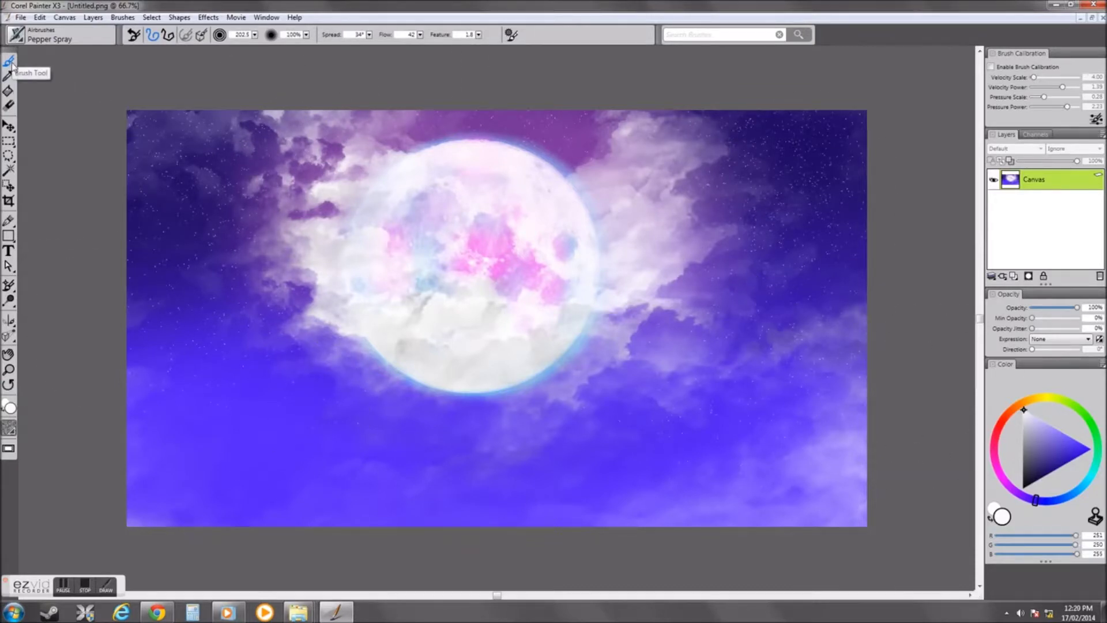
With an enlarged Detail Airbrush, paint soft glowing orbs in the left and upper-right sky
click(16, 35)
scroll(148, 193, up, 4)
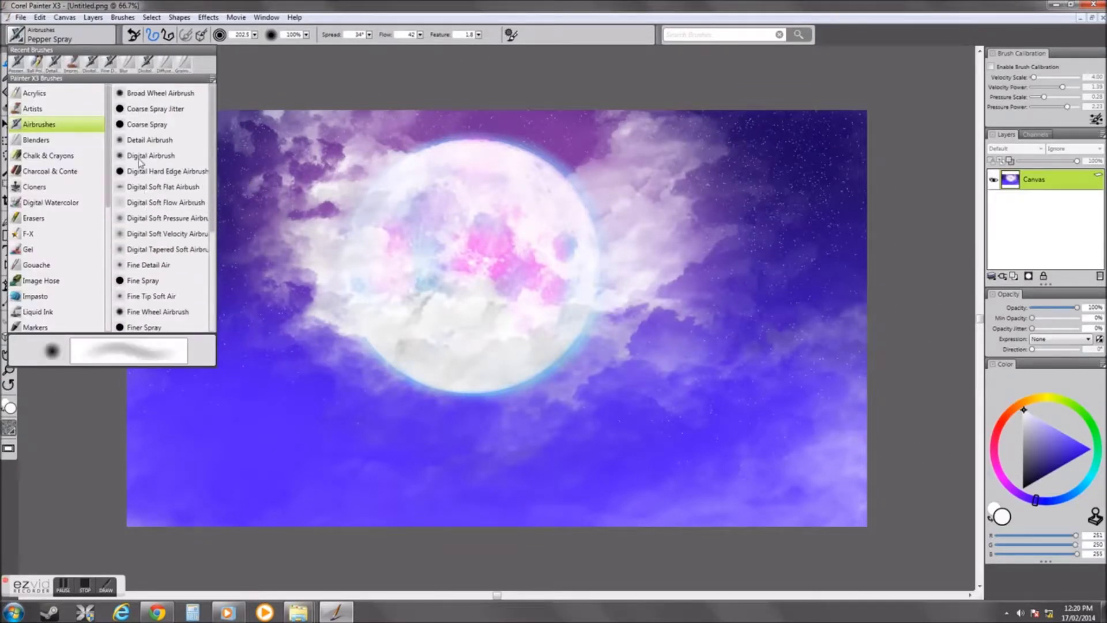
click(137, 141)
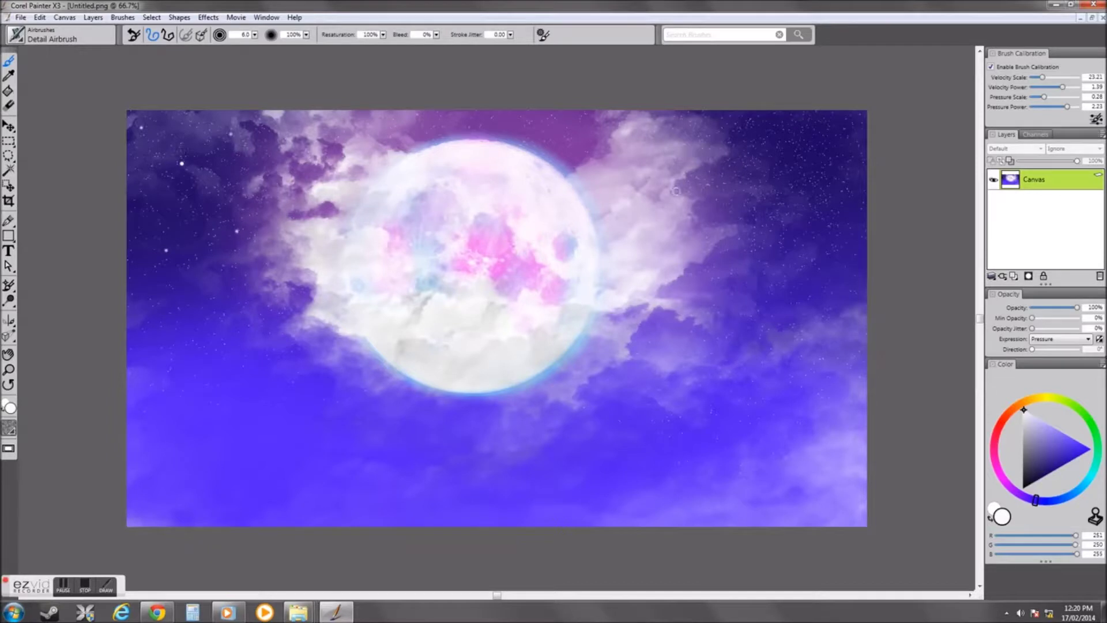
drag(748, 205, 761, 217)
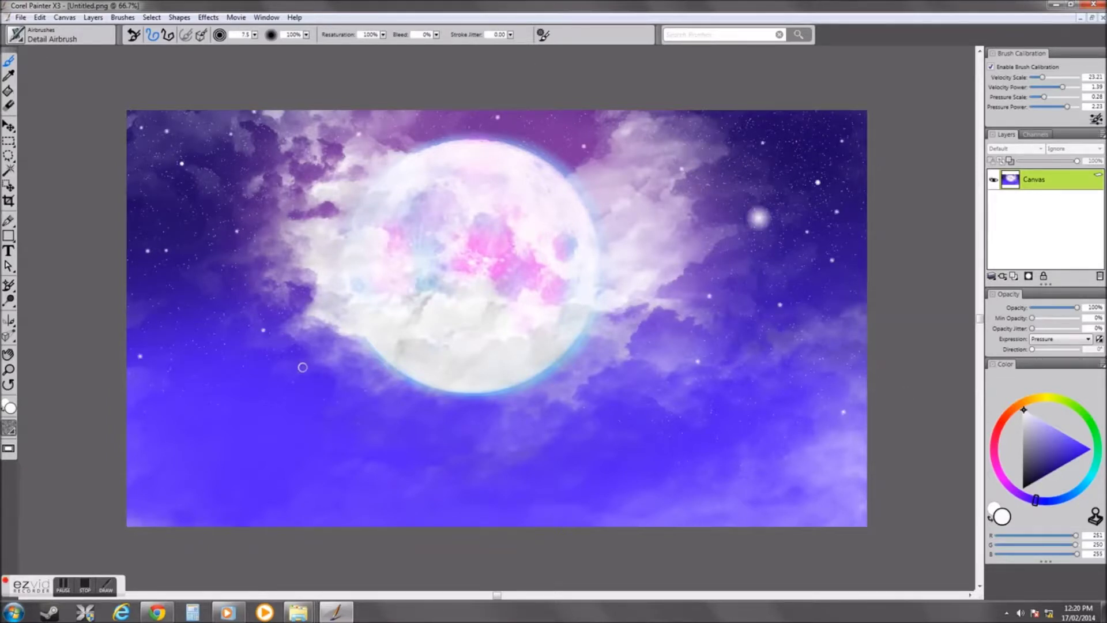
drag(277, 148, 228, 154)
click(681, 124)
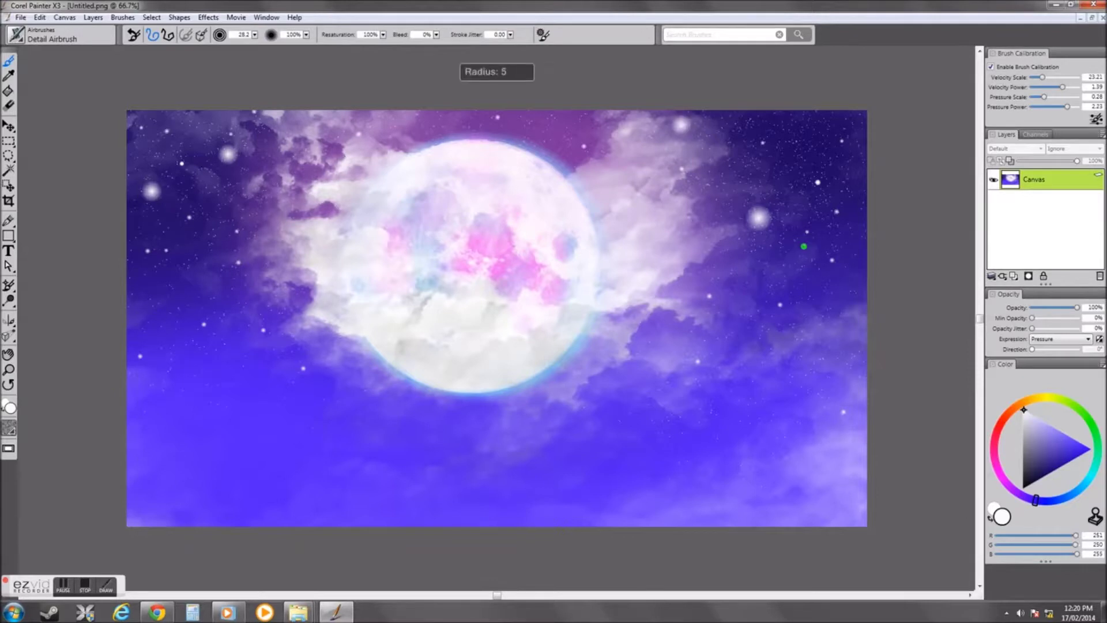
Switch to the Tapered Detail Air variant and save the image
click(20, 38)
scroll(139, 208, up, 1)
click(155, 311)
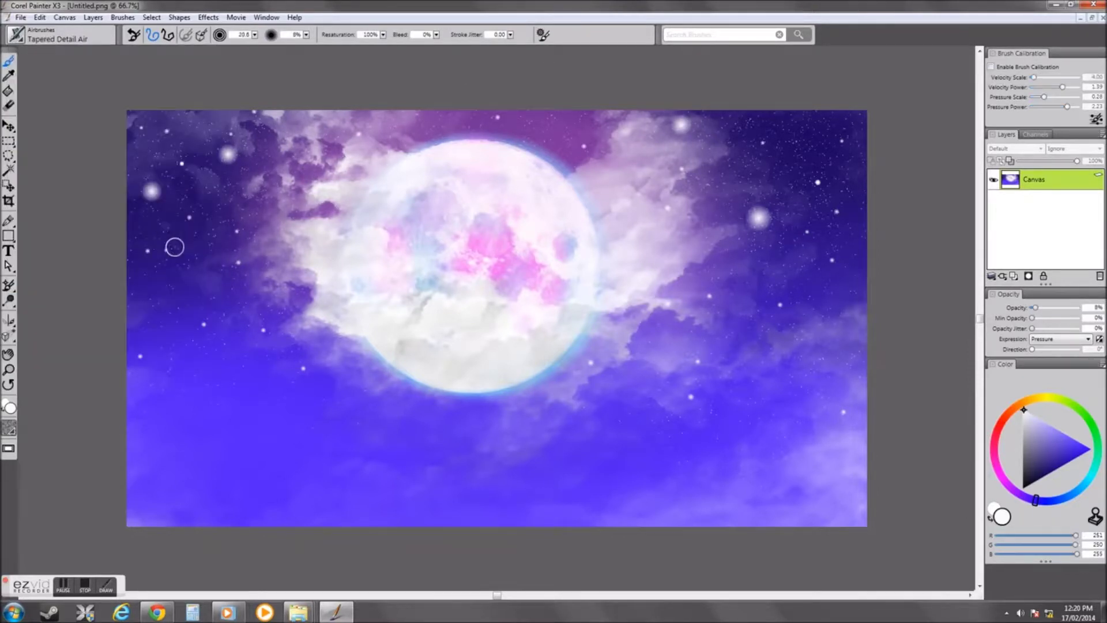
click(20, 17)
click(132, 328)
click(21, 18)
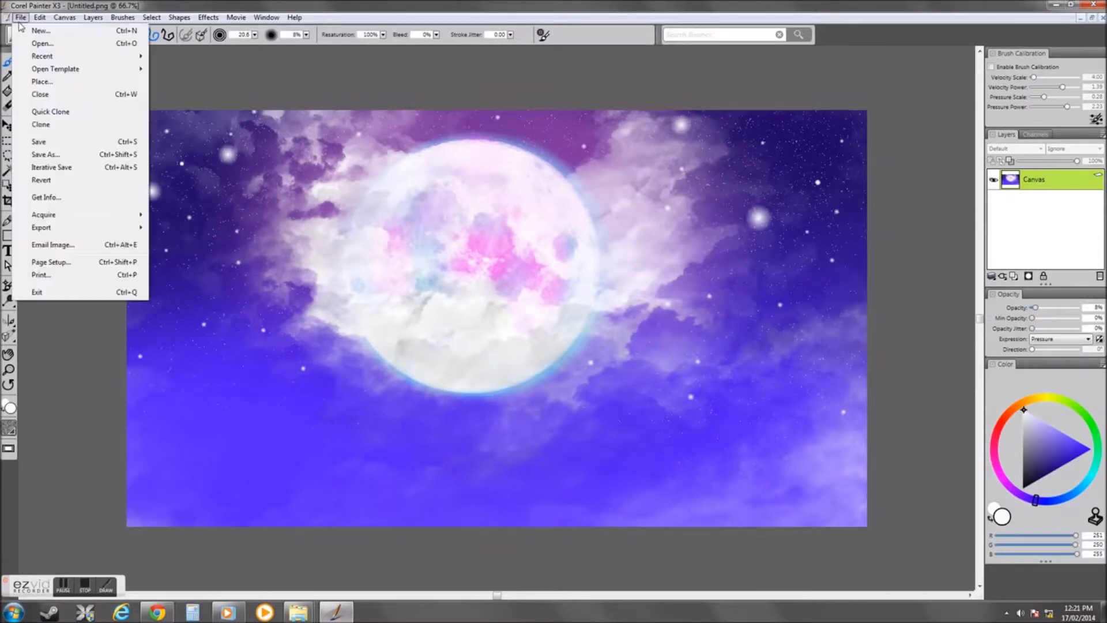
click(57, 147)
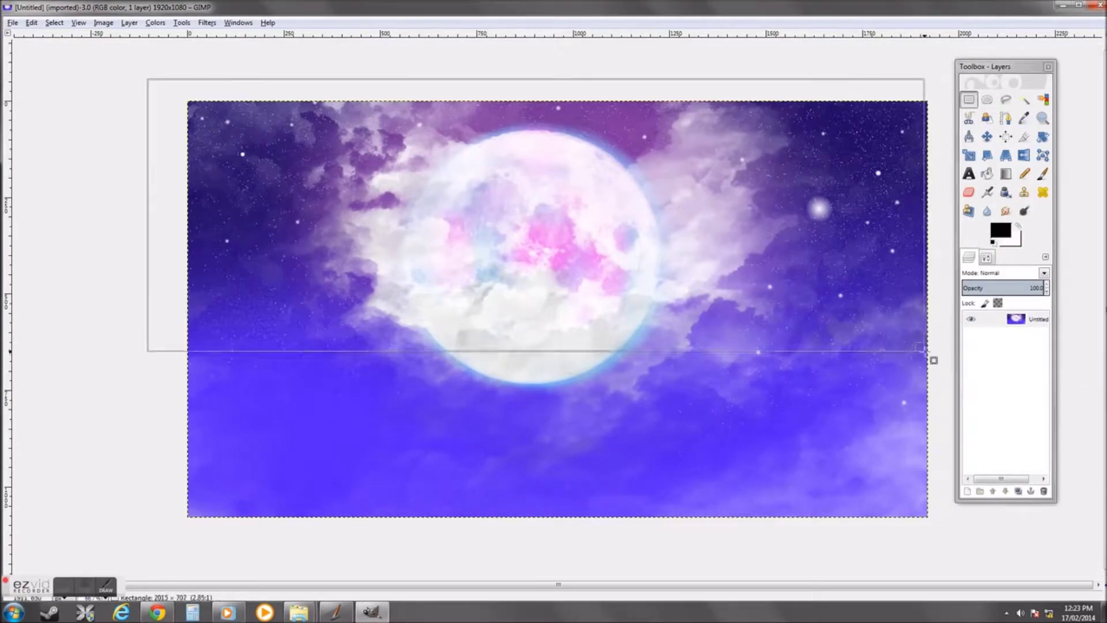
Copy the selected upper sky and paste it as a floating layer
right_click(491, 183)
click(617, 282)
right_click(618, 208)
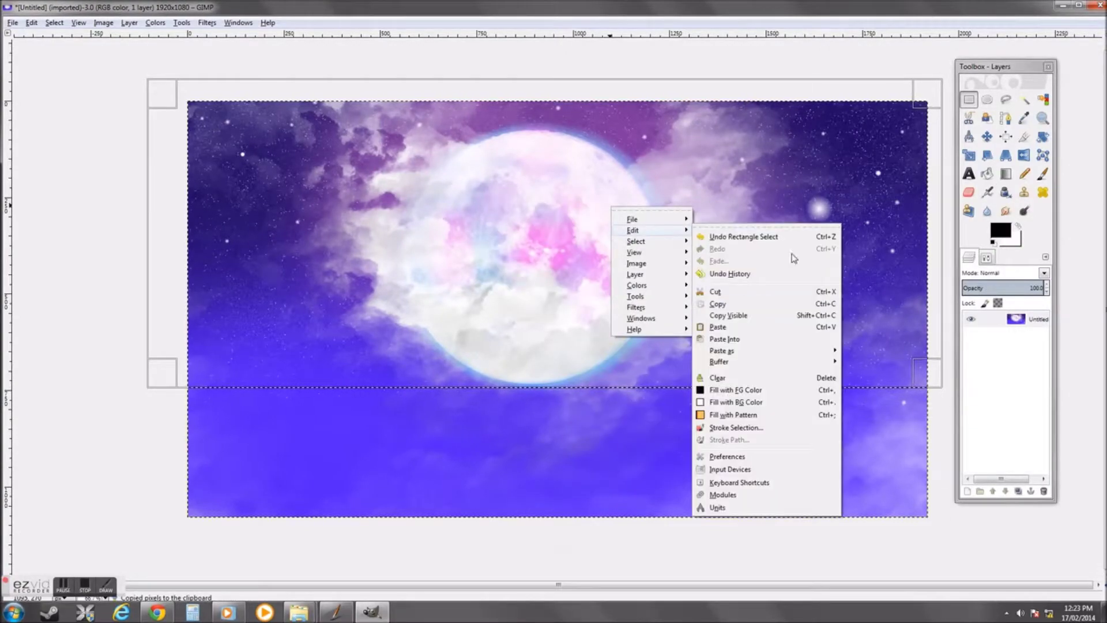
click(709, 322)
Rotate the pasted sky 180° and scale it down into the lower part of the image
key(shift+r)
mouse_move(865, 256)
mouse_down()
mouse_move(877, 328)
mouse_move(271, 179)
mouse_up()
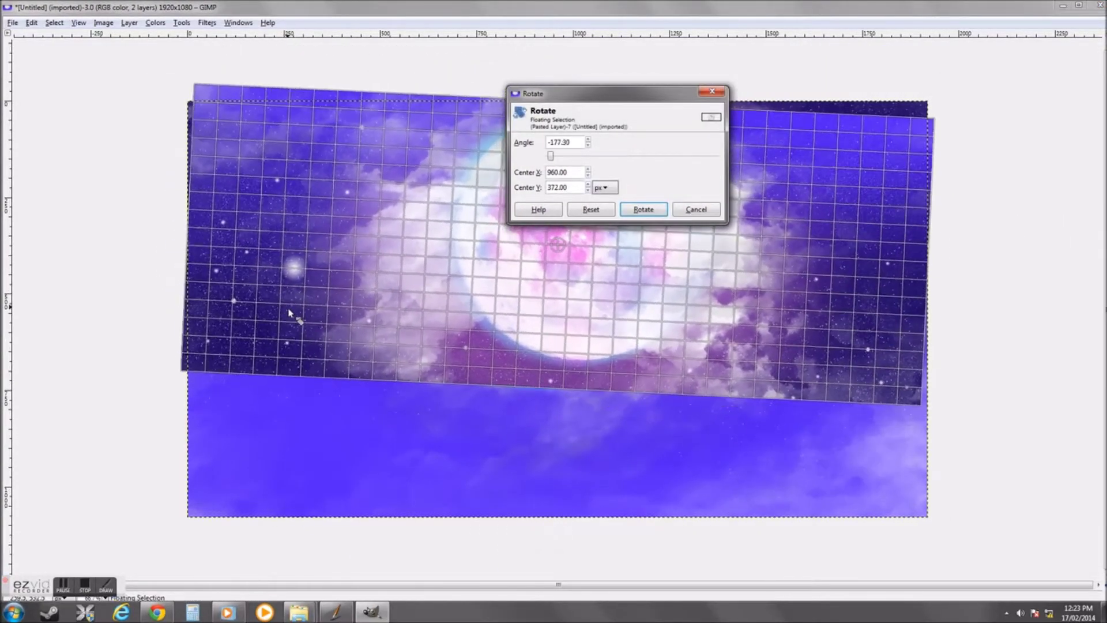
click(632, 212)
key(shift+s)
mouse_move(588, 223)
mouse_down()
mouse_move(653, 407)
mouse_move(934, 527)
mouse_up()
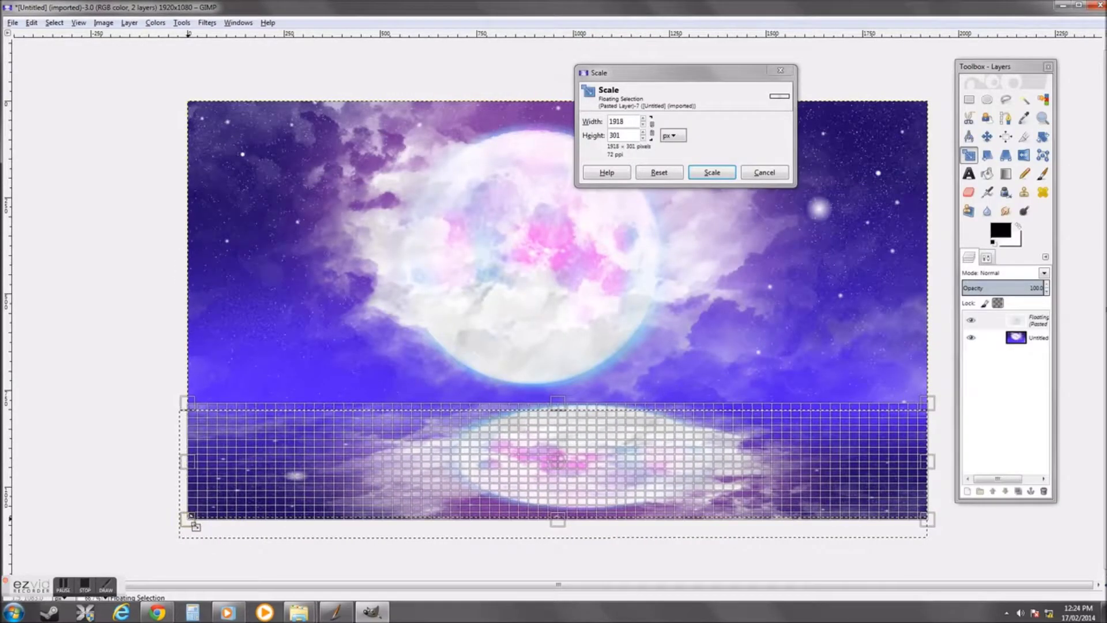
click(711, 173)
Apply the Waves and Rippling distort filters to the reflection
click(207, 22)
mouse_move(223, 100)
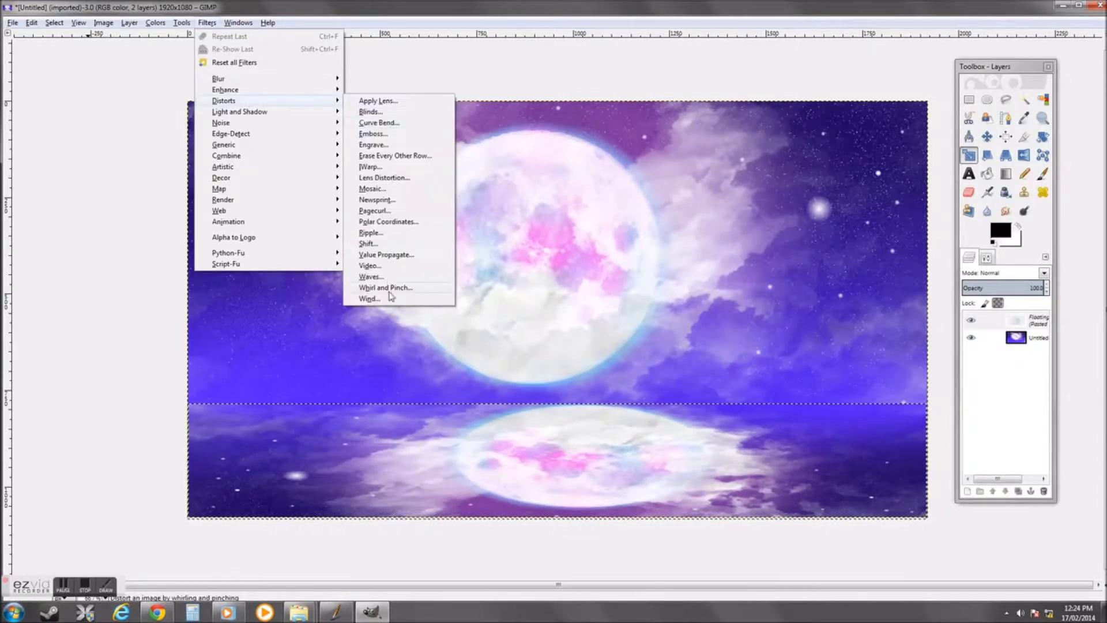
click(370, 277)
click(564, 421)
click(207, 23)
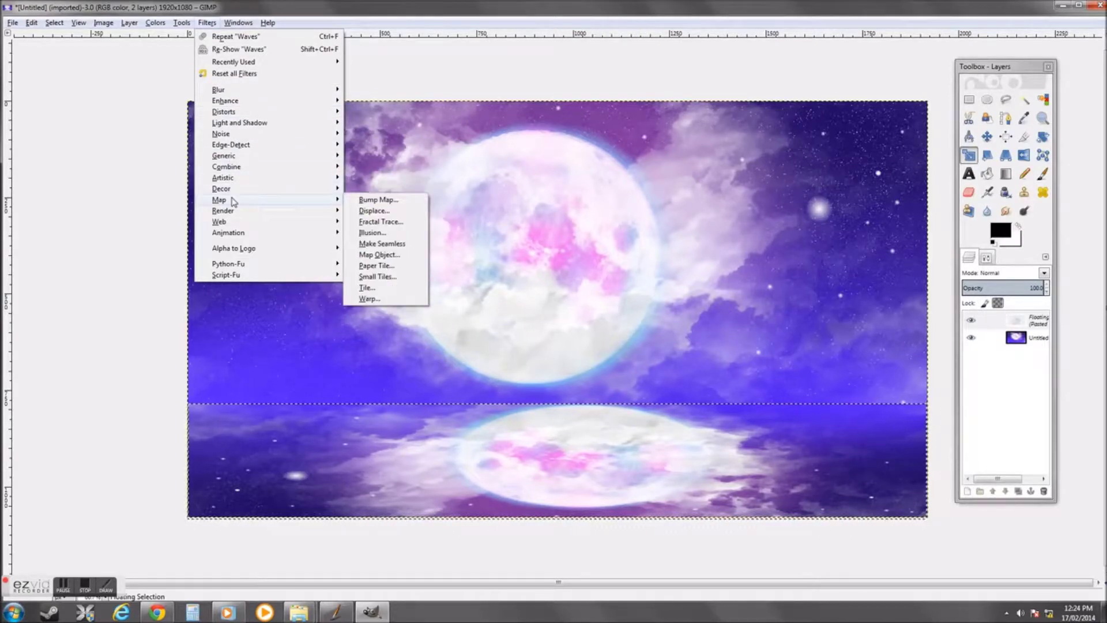
mouse_move(228, 233)
click(384, 256)
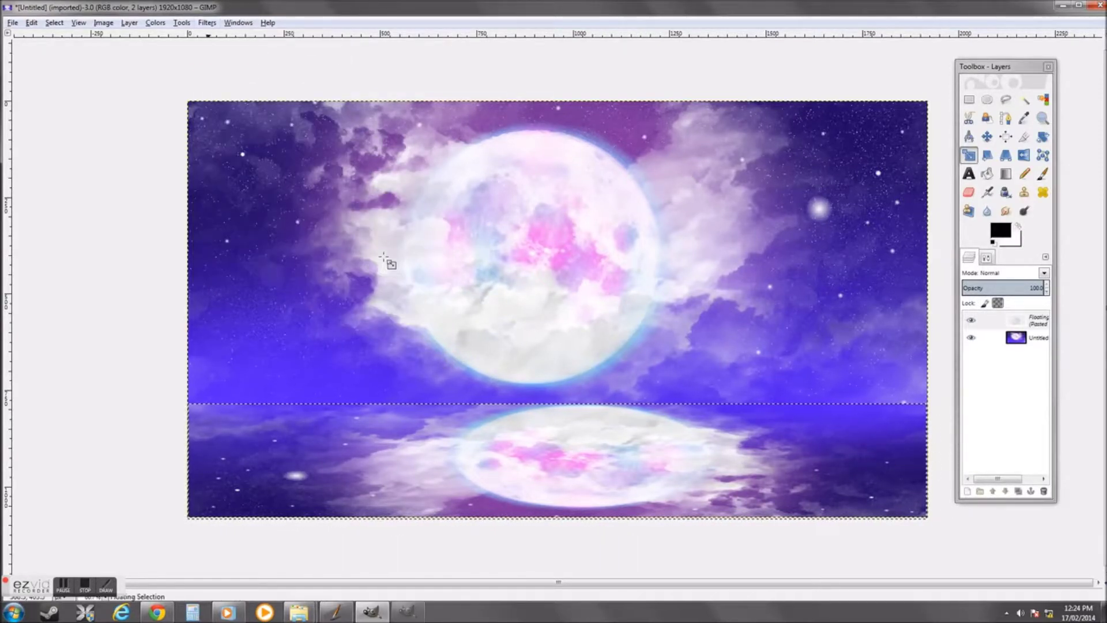
click(586, 375)
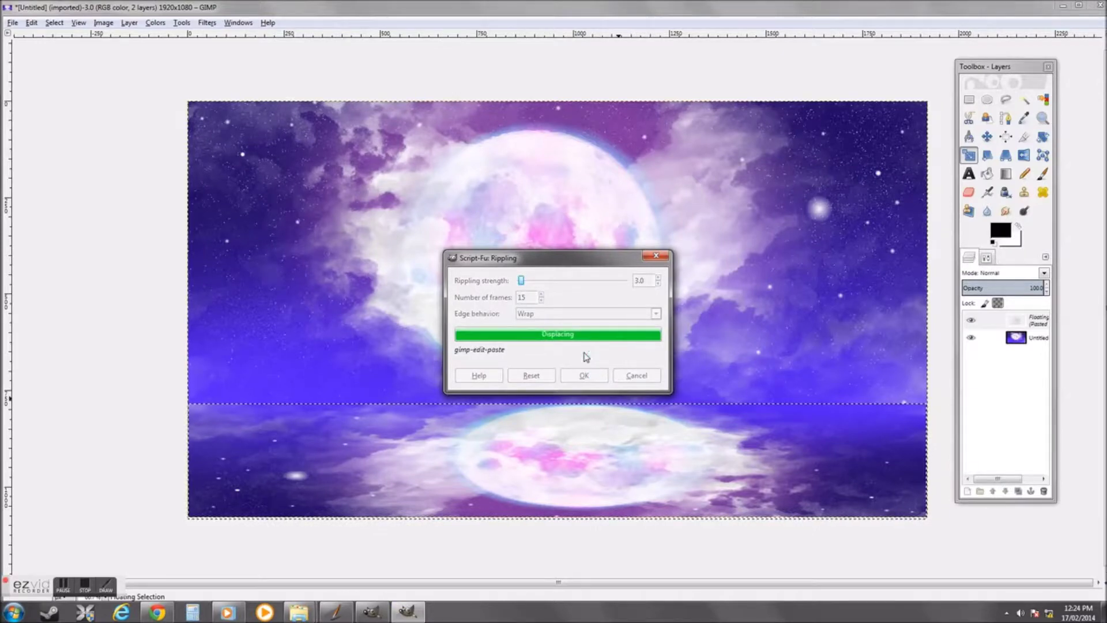
Anchor the floating reflection layer onto the image
right_click(483, 122)
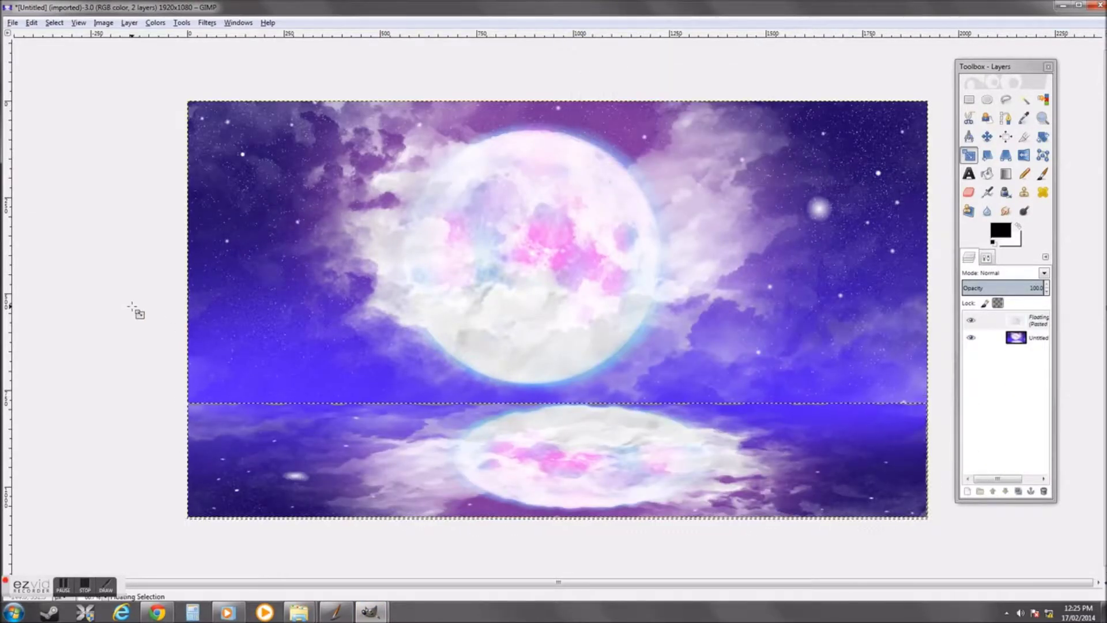
click(1032, 321)
right_click(1032, 320)
click(934, 142)
Brighten the horizon seam with a blue airbrush stroke, then blend it using blur and smudge
scroll(856, 448, up, 1)
click(986, 257)
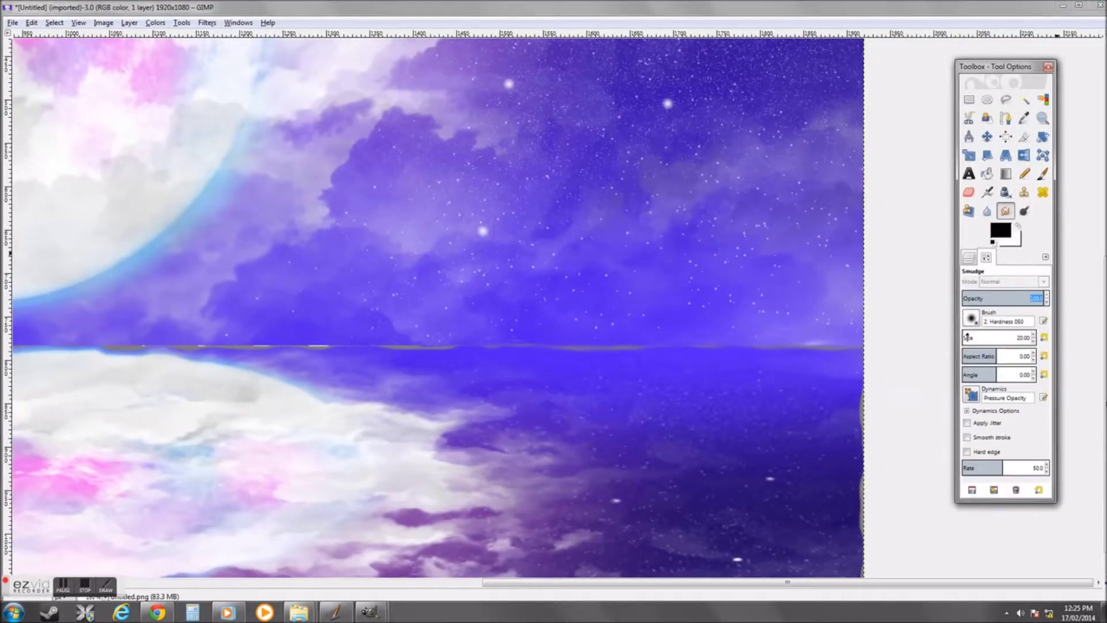
click(987, 192)
ctrl+click(667, 341)
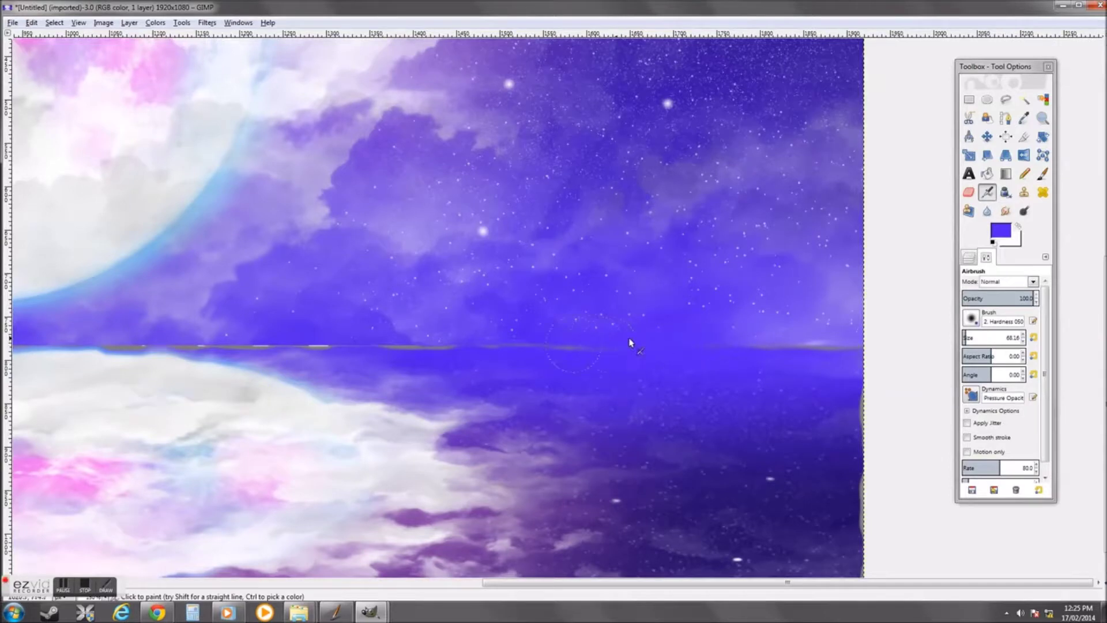
scroll(679, 355, down, 2)
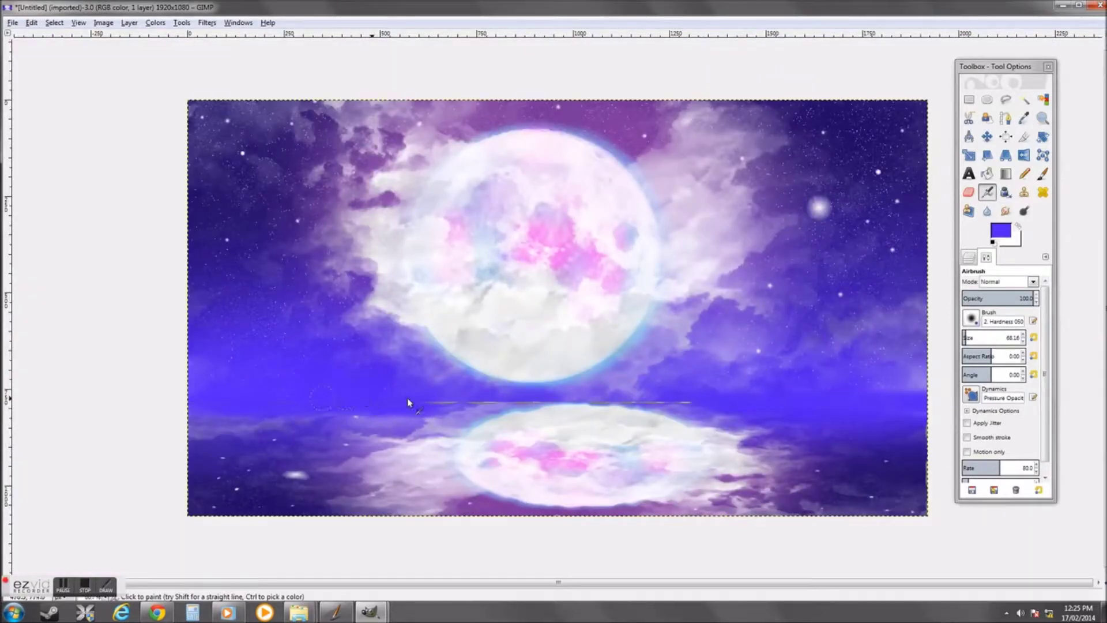
drag(941, 400, 190, 402)
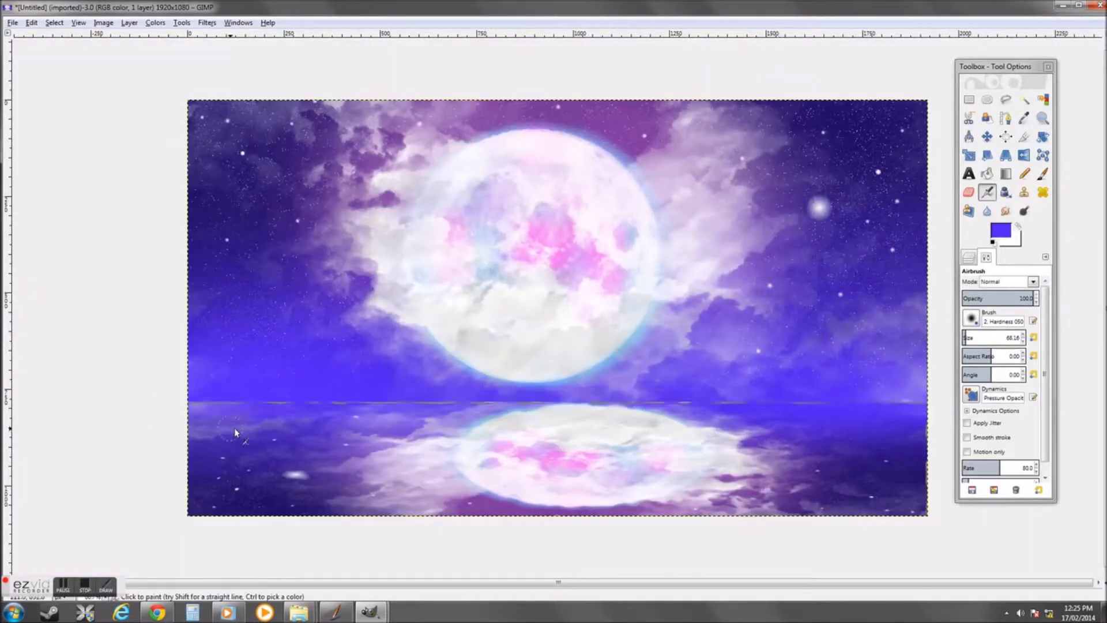
click(987, 211)
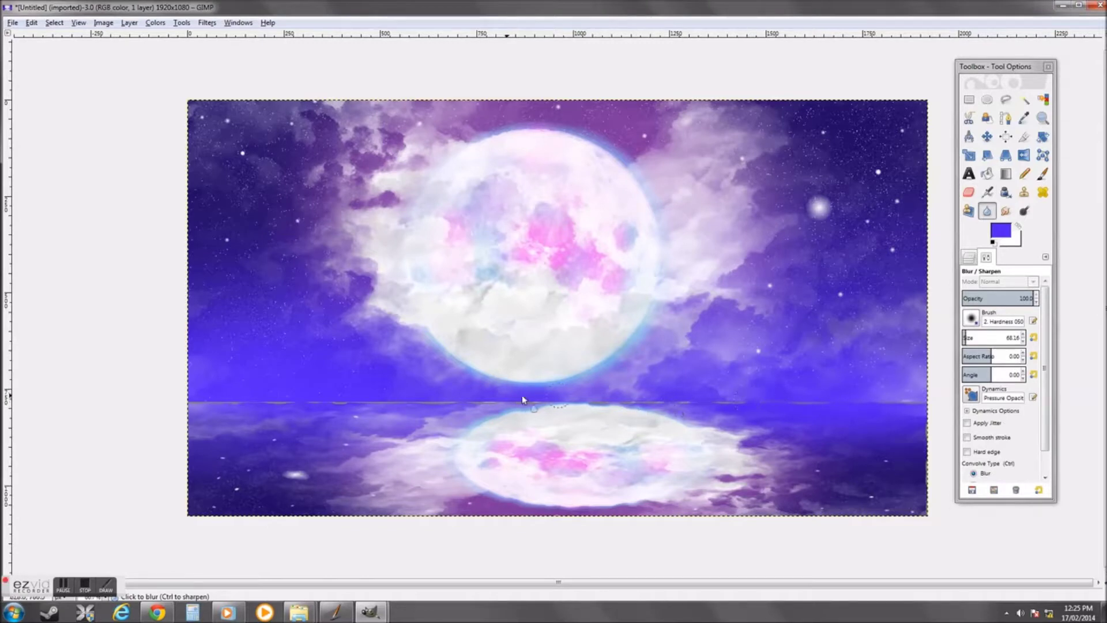
key(s)
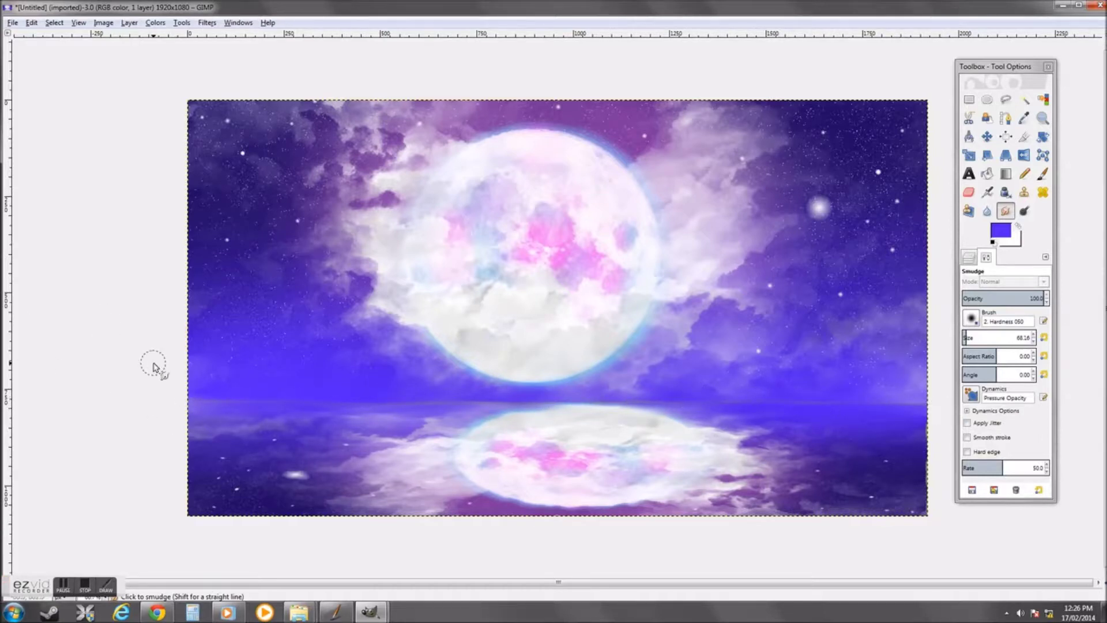
click(967, 258)
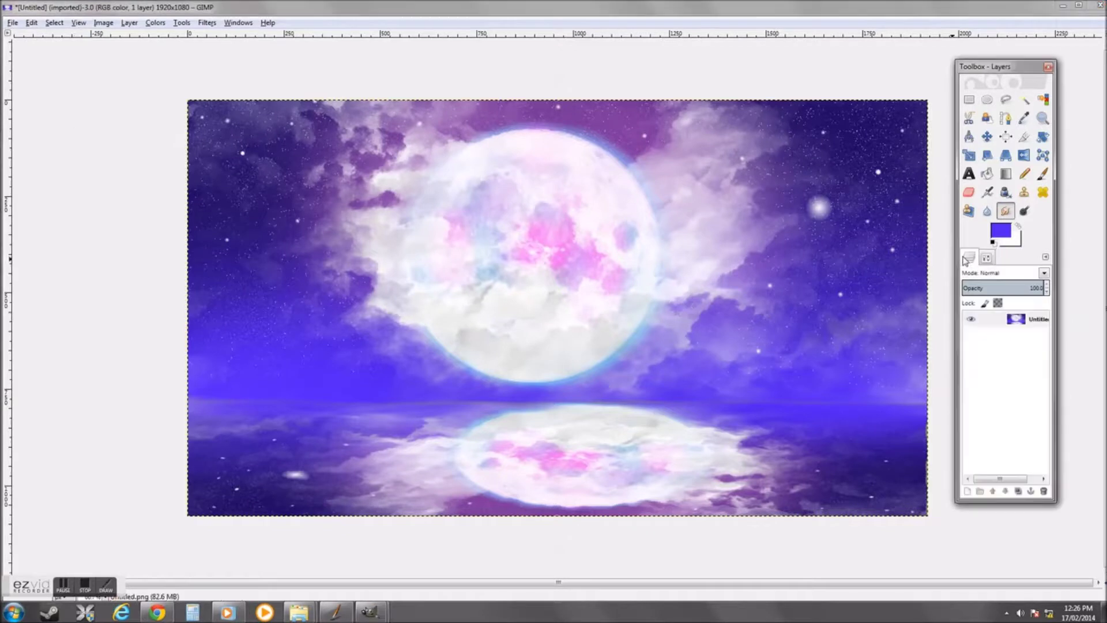
Add a new empty layer and set the foreground colour to white
click(967, 492)
click(89, 195)
click(1043, 173)
click(1001, 230)
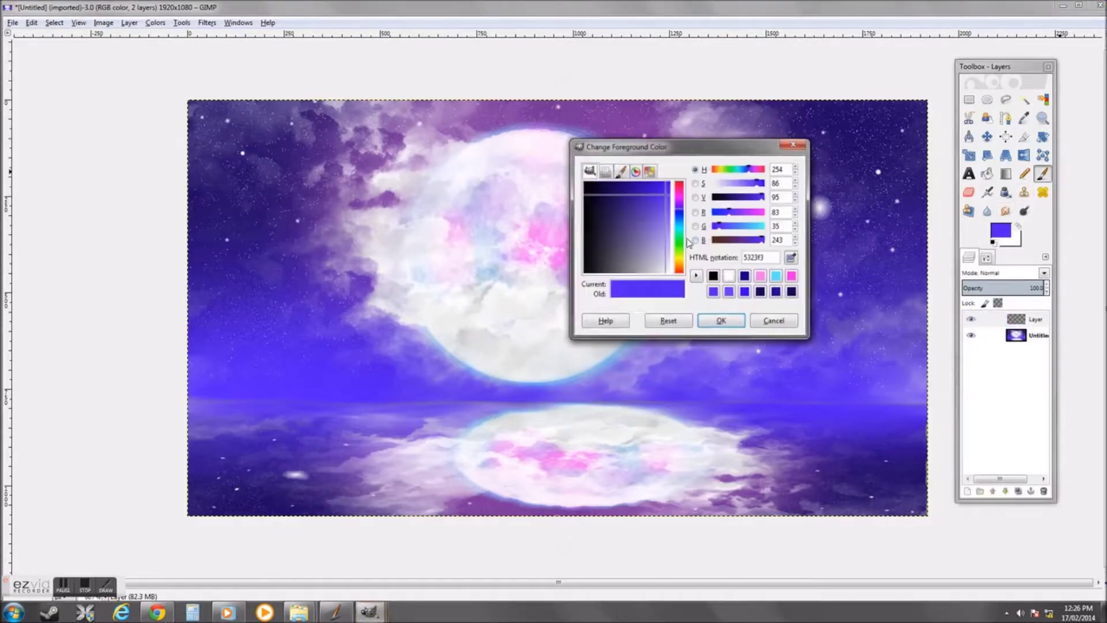
click(715, 340)
click(969, 257)
Paint a white cloud at lower right with Clouds_12 at full opacity, size about 396
click(971, 318)
scroll(1015, 404, down, 3)
click(1014, 369)
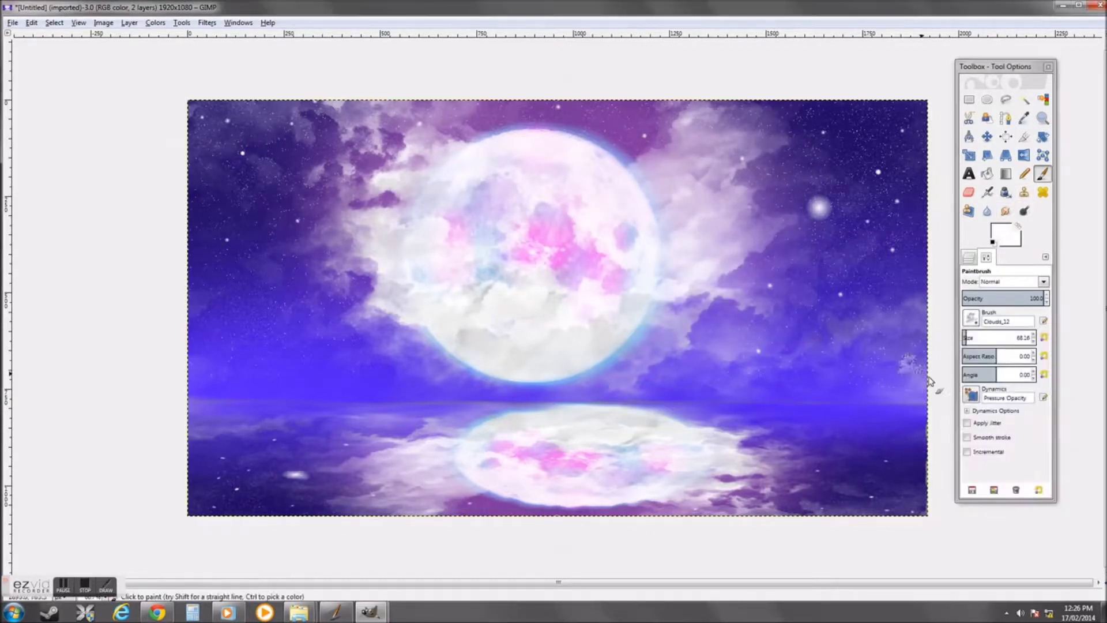
click(975, 258)
drag(975, 337, 988, 337)
drag(1015, 298, 1048, 298)
mouse_move(905, 381)
mouse_down()
mouse_move(722, 422)
mouse_move(421, 403)
mouse_up()
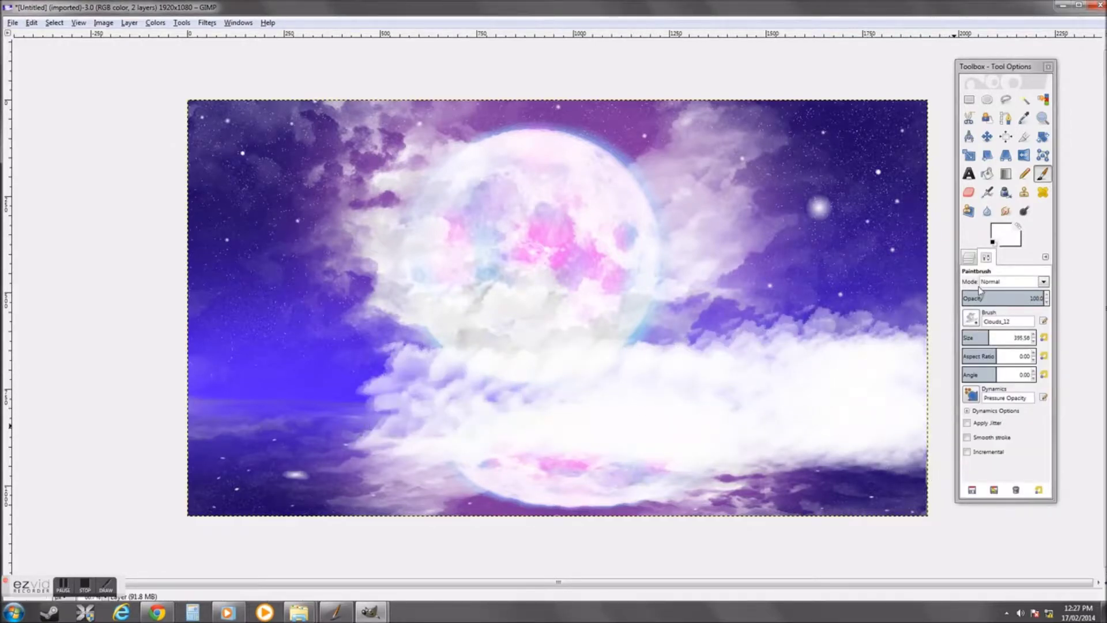
Add a layer mask to the cloud layer and mask out much of the lower-right cloud in black
click(969, 257)
right_click(980, 319)
click(954, 163)
click(144, 254)
click(1001, 229)
click(717, 319)
mouse_move(608, 446)
mouse_down()
mouse_move(752, 421)
mouse_move(709, 452)
mouse_move(922, 507)
mouse_up()
At about 13 opacity, dim the lower-right cloud further, switching to the Clouds_8 brush
click(986, 257)
mouse_move(1015, 299)
mouse_down()
mouse_move(981, 297)
mouse_move(1006, 297)
mouse_up()
drag(911, 374, 721, 363)
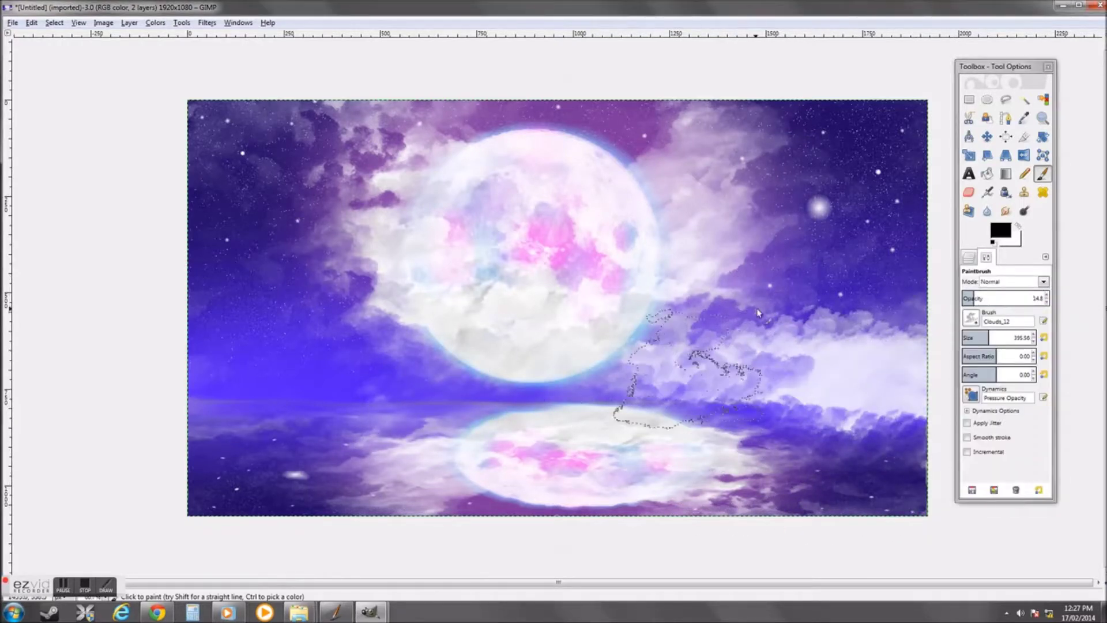
click(971, 318)
click(1003, 357)
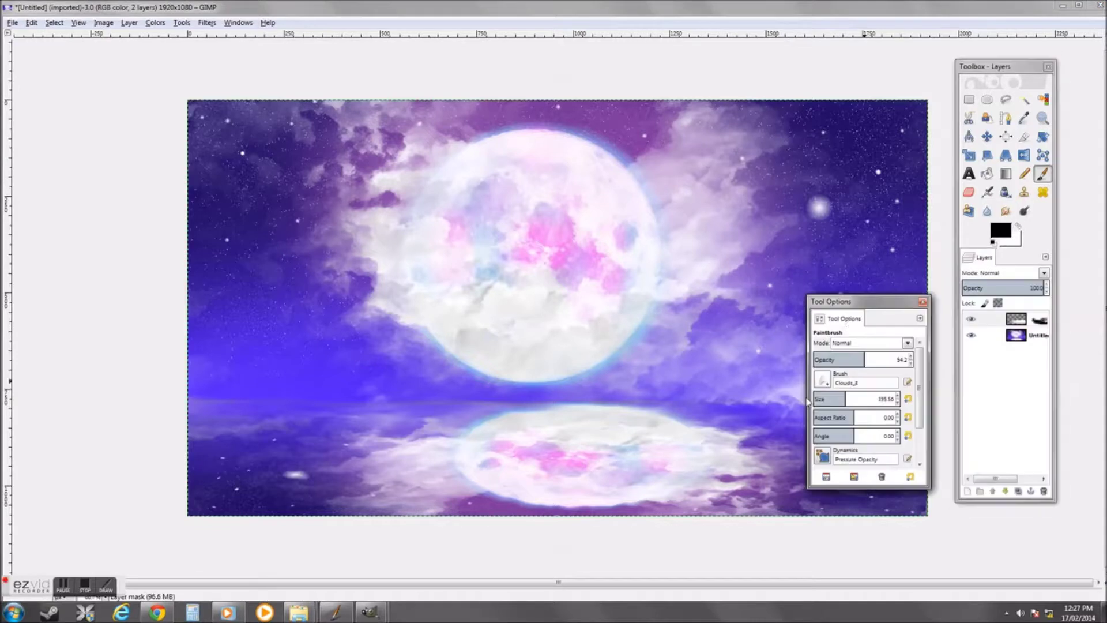
mouse_move(726, 340)
mouse_down()
mouse_move(934, 450)
mouse_move(813, 501)
mouse_move(803, 395)
mouse_move(715, 438)
mouse_up()
Set the foreground to white and lower the brush opacity to about 27
click(986, 258)
click(1000, 231)
click(516, 191)
click(763, 372)
click(986, 258)
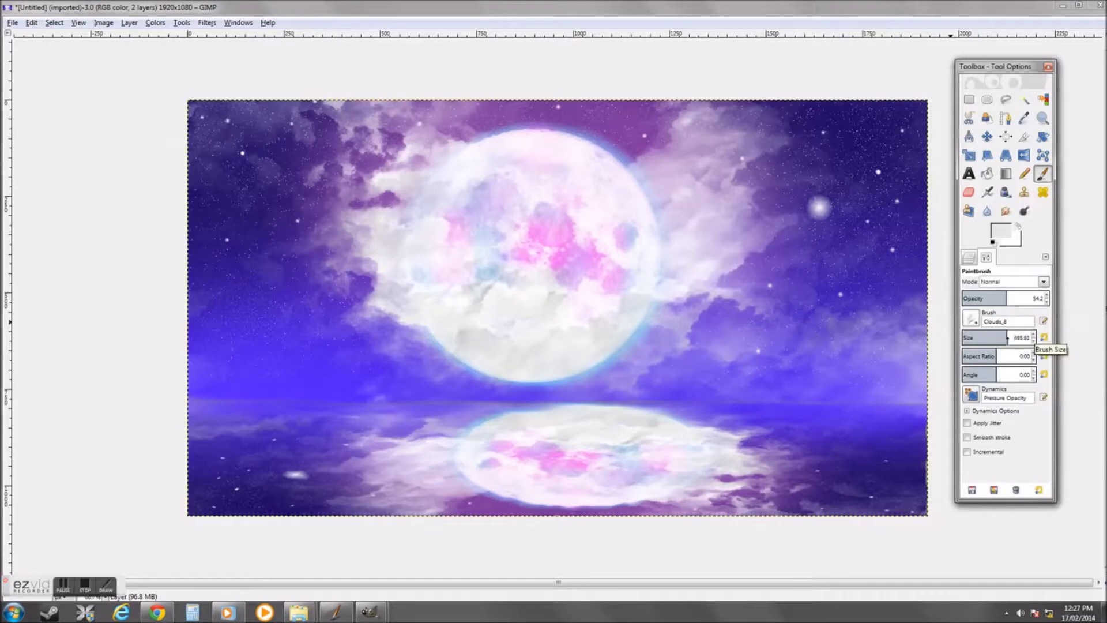
click(969, 257)
click(986, 257)
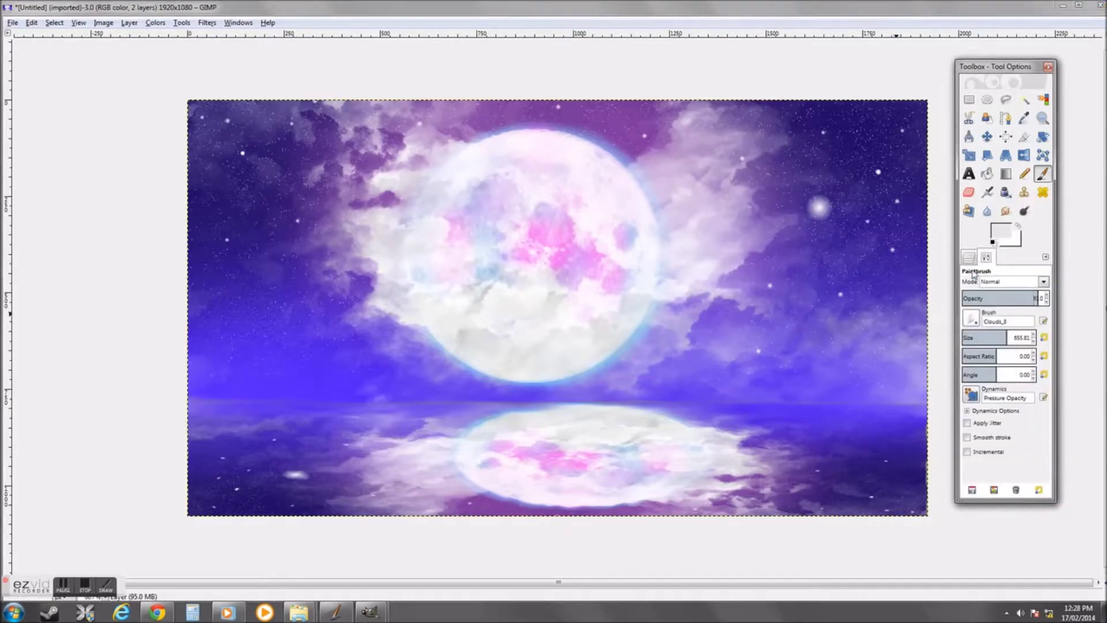
click(1001, 230)
click(720, 319)
click(970, 258)
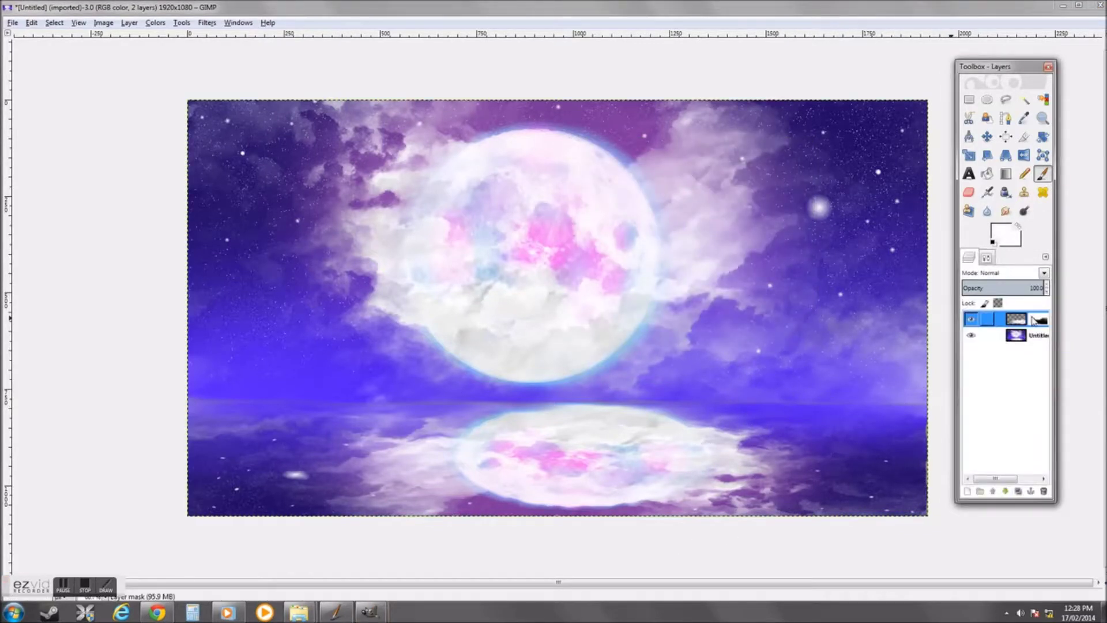
click(986, 258)
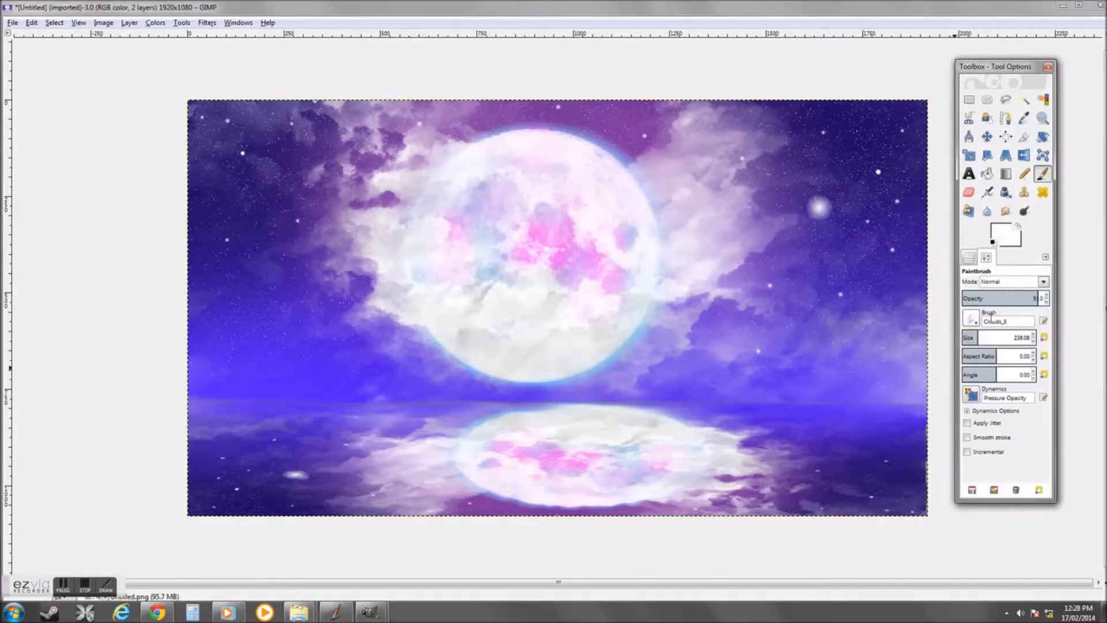
click(985, 298)
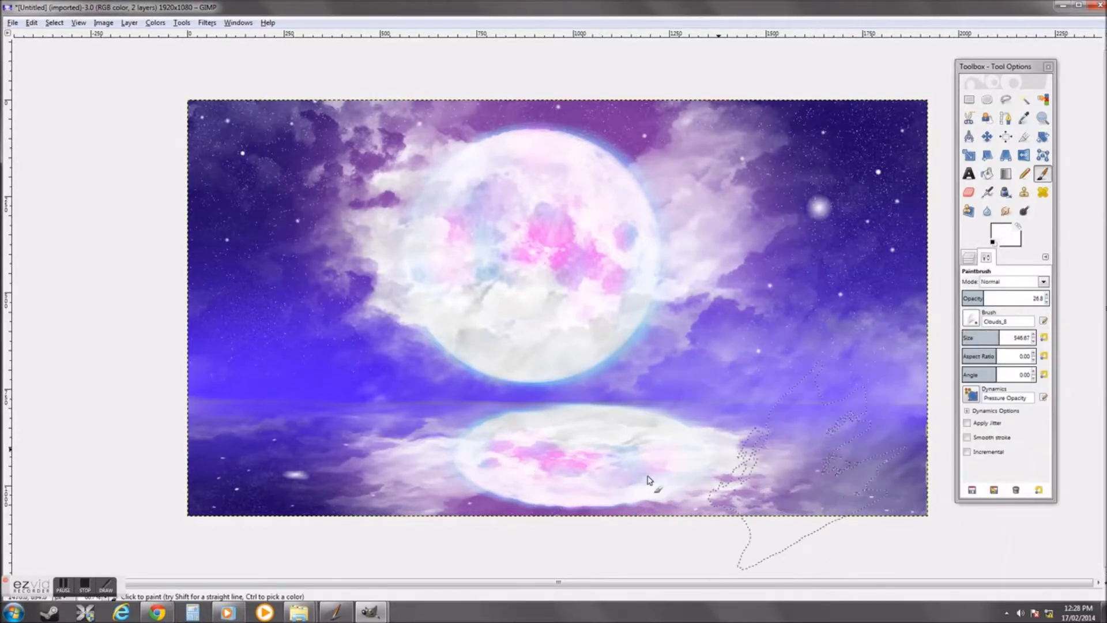
Halve the cloud layer's opacity, then remove it and start File > Open as Layers
click(969, 257)
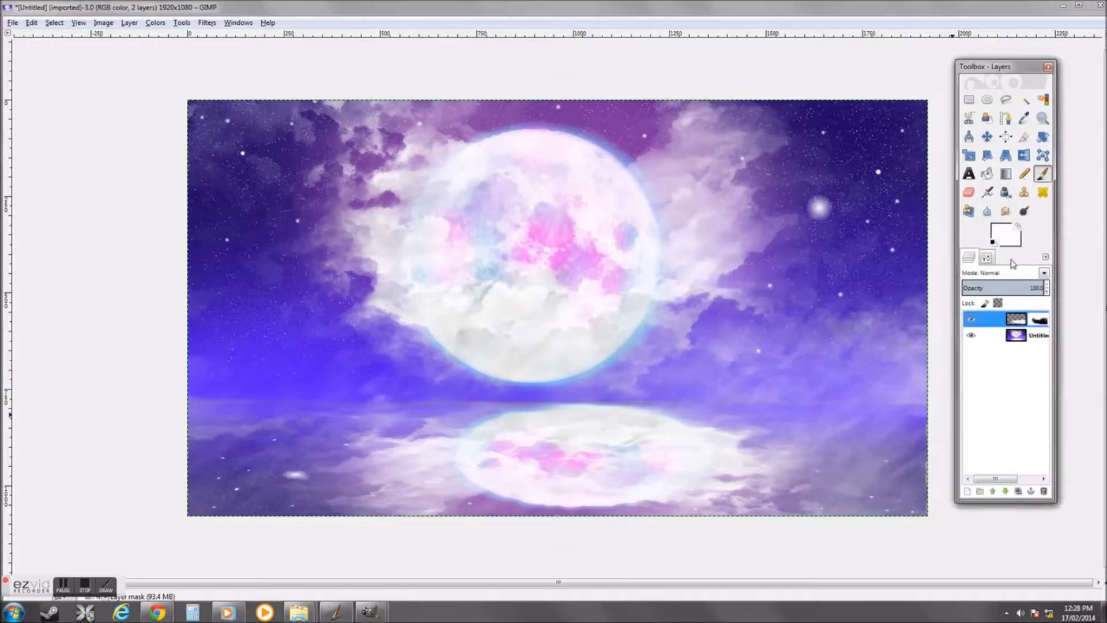
click(1001, 231)
click(724, 319)
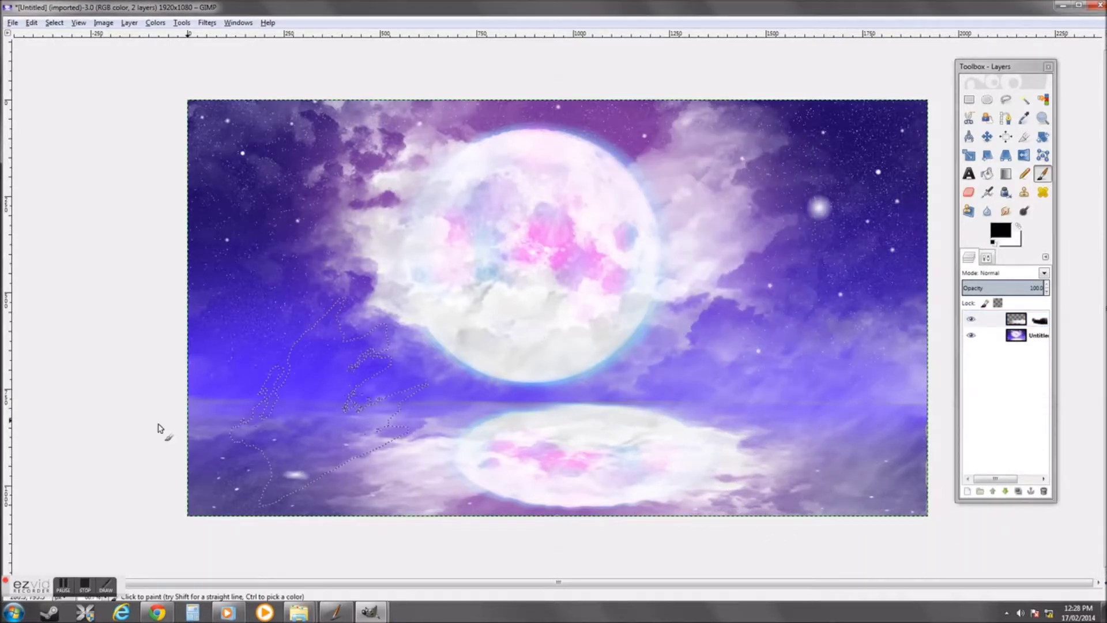
click(1003, 289)
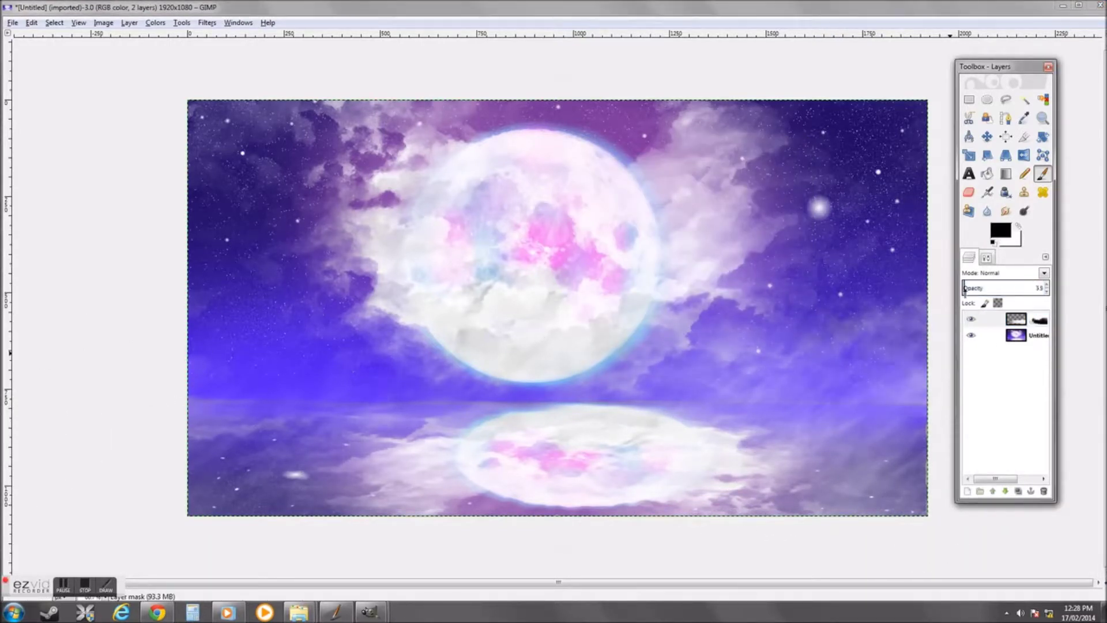
click(1023, 337)
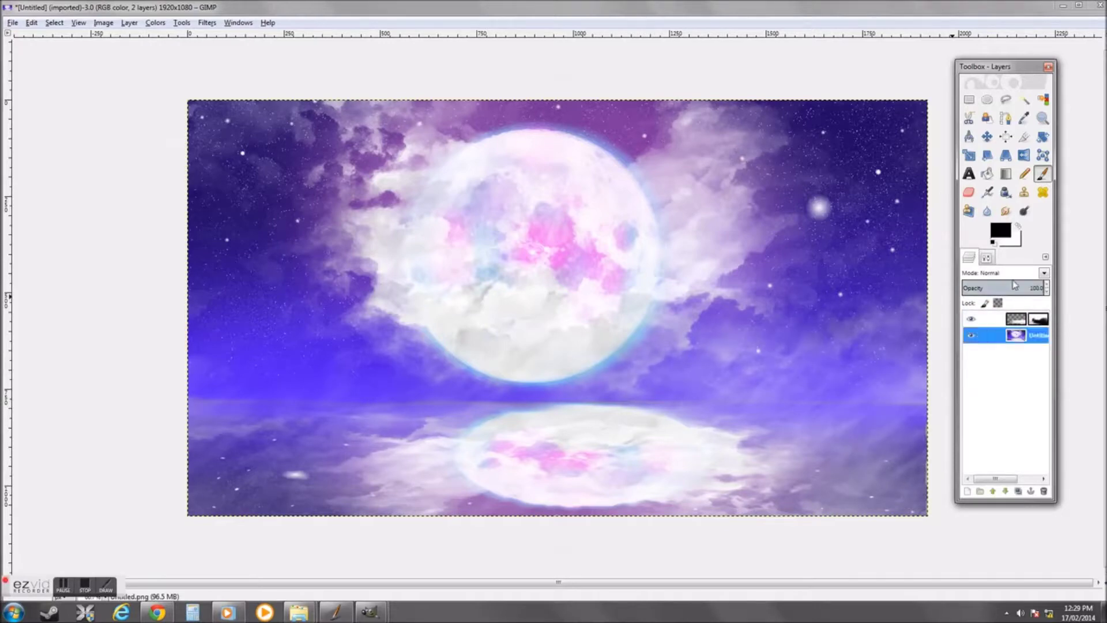
key(ctrl+z)
click(13, 23)
click(34, 50)
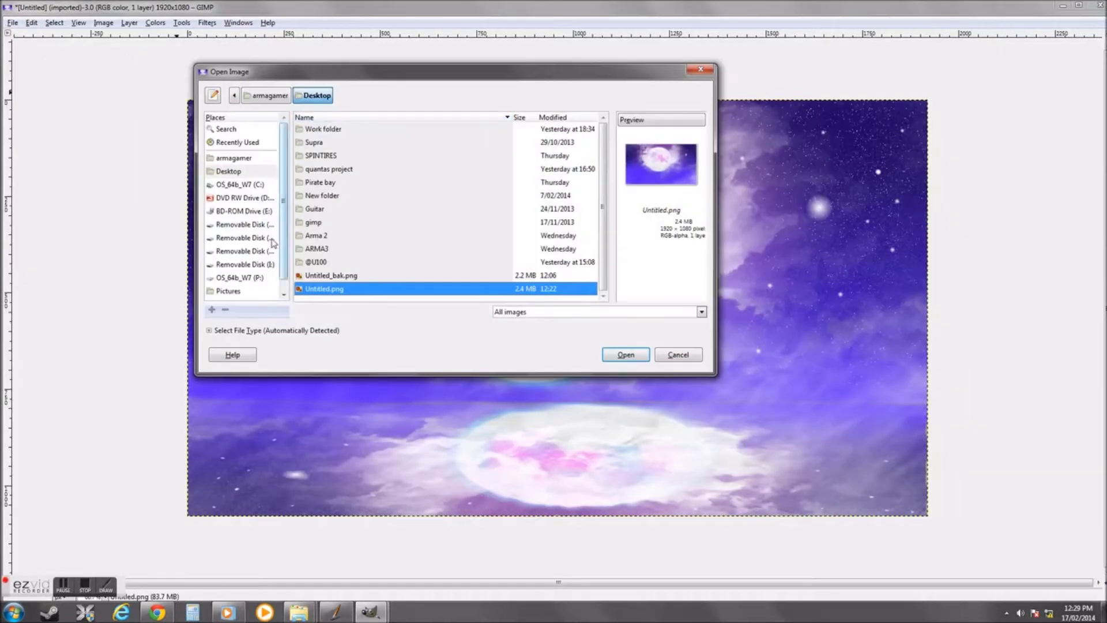
Open boat.jpg from Downloads as a new layer and scale it down
double_click(323, 254)
click(332, 188)
click(332, 214)
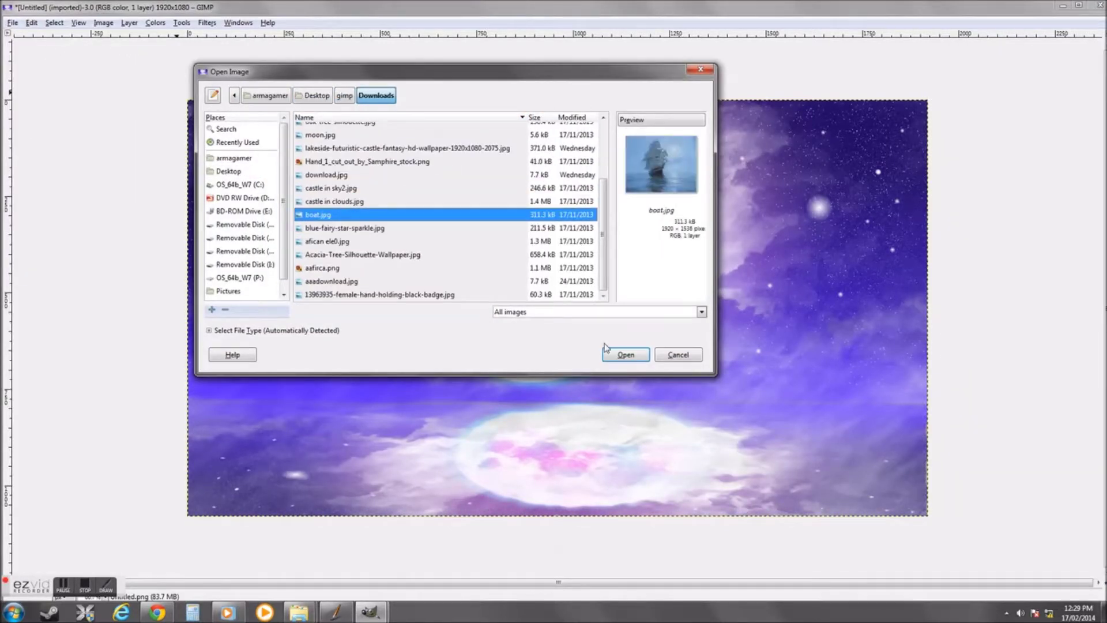
double_click(332, 215)
click(554, 289)
click(704, 165)
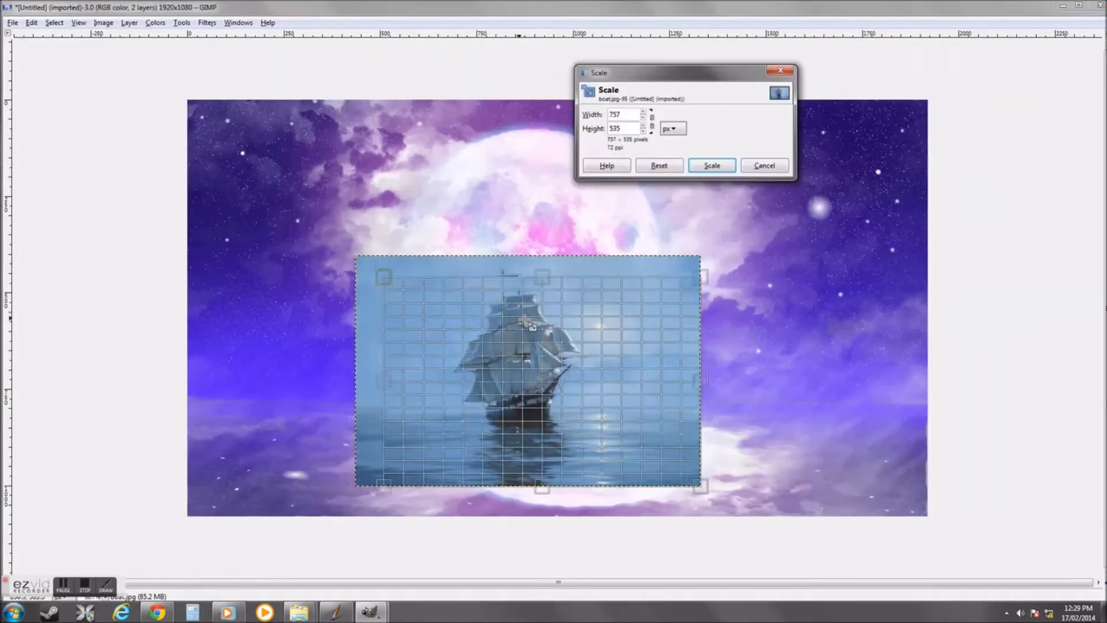
Move the boat layer over the lower-right sea and add a layer mask
mouse_move(630, 382)
mouse_down()
mouse_move(837, 379)
mouse_move(806, 370)
mouse_up()
drag(1038, 287, 995, 287)
right_click(1032, 319)
click(975, 160)
click(199, 299)
Set up the paintbrush at about size 68 with full opacity
double_click(1042, 173)
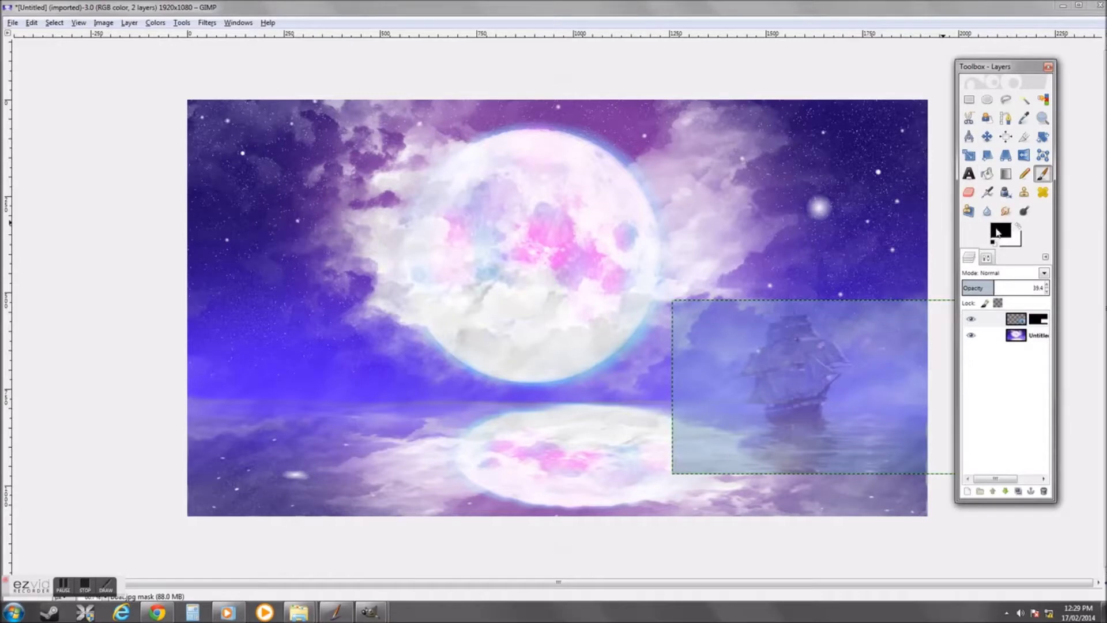
click(971, 318)
scroll(542, 243, up, 2)
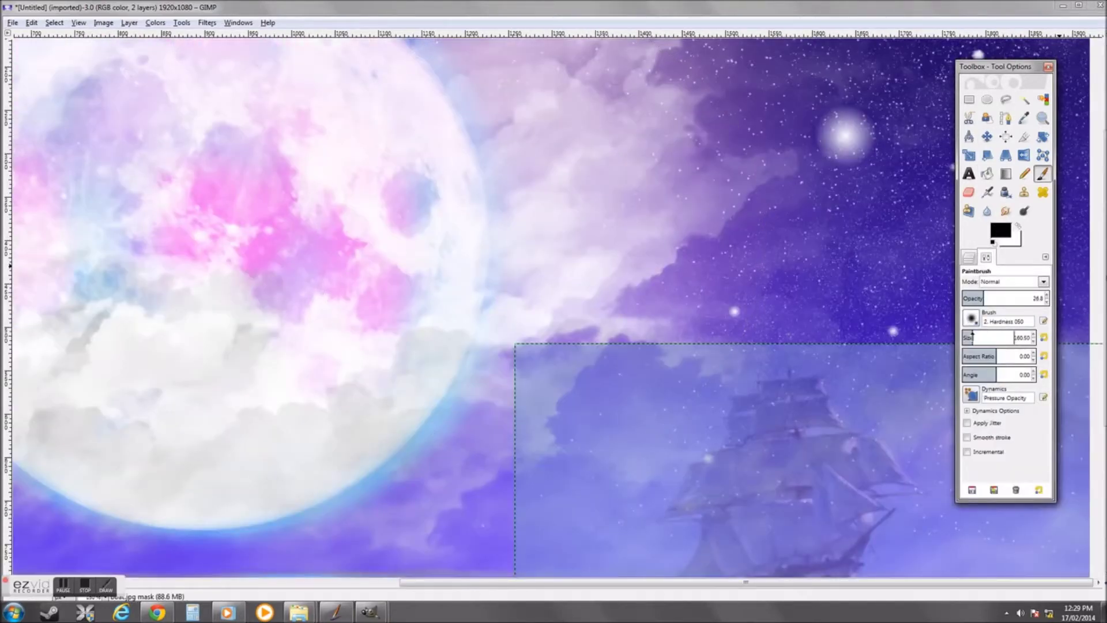
drag(977, 336, 967, 337)
ctrl+scroll(548, 231, down, 2)
drag(549, 346, 749, 438)
ctrl+scroll(692, 375, up, 1)
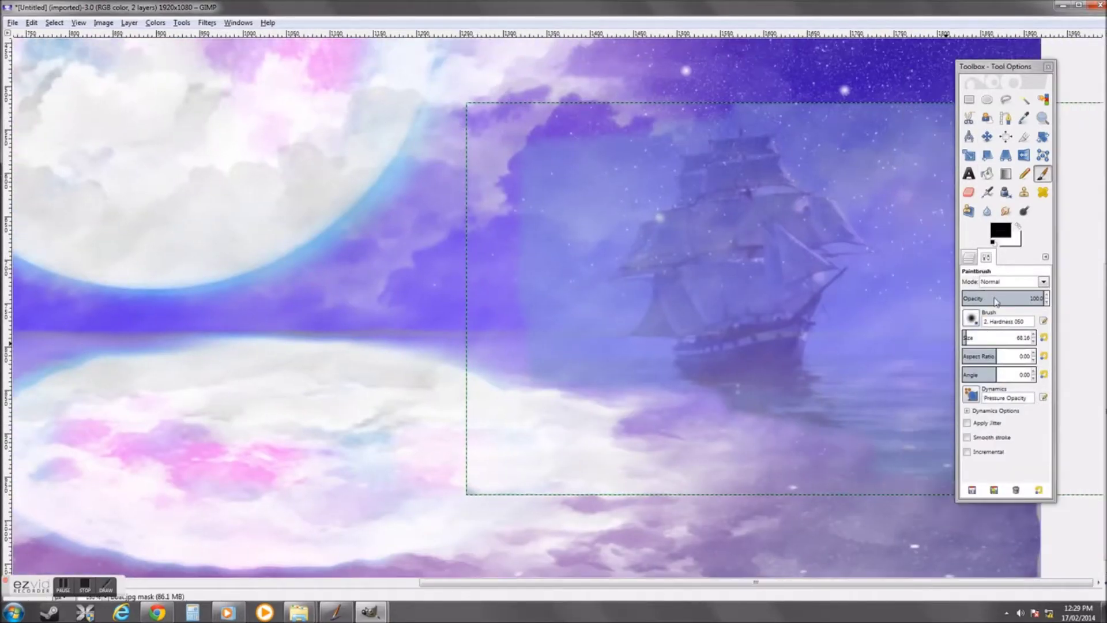
Paint black on the boat mask to hide the blue backdrop around the ship
click(969, 257)
click(1016, 319)
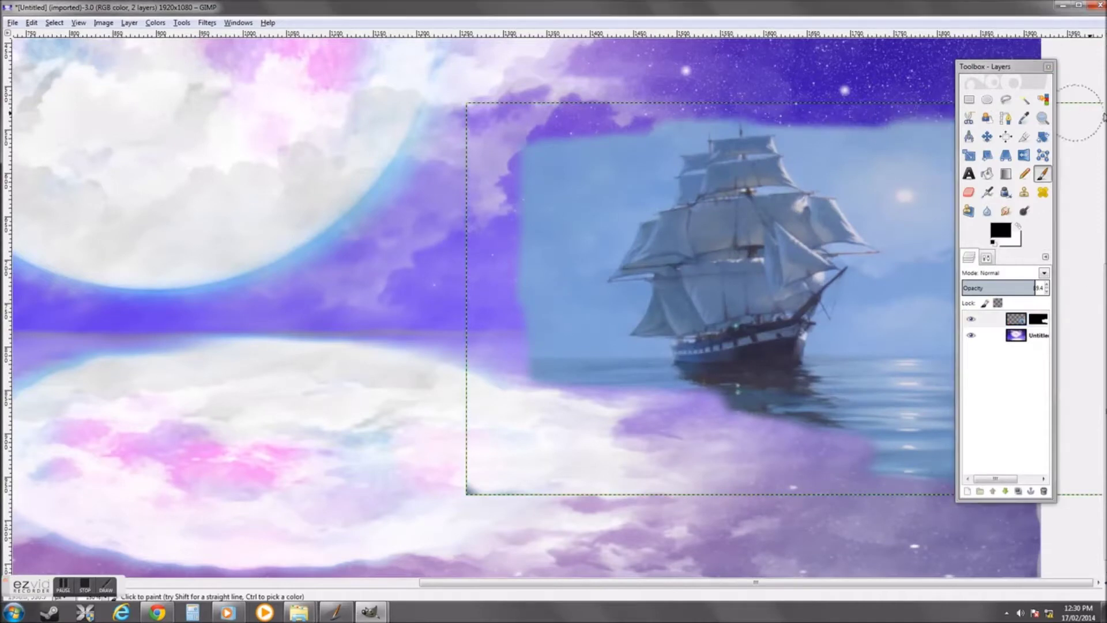
mouse_move(692, 133)
mouse_down()
mouse_move(613, 388)
mouse_move(865, 404)
mouse_up()
key(ctrl+z)
mouse_move(622, 396)
mouse_down()
mouse_move(566, 211)
mouse_move(791, 94)
mouse_up()
scroll(749, 144, right, 5)
mouse_move(699, 190)
mouse_down()
mouse_move(758, 191)
mouse_move(858, 450)
mouse_move(697, 369)
mouse_move(784, 242)
mouse_move(598, 144)
mouse_up()
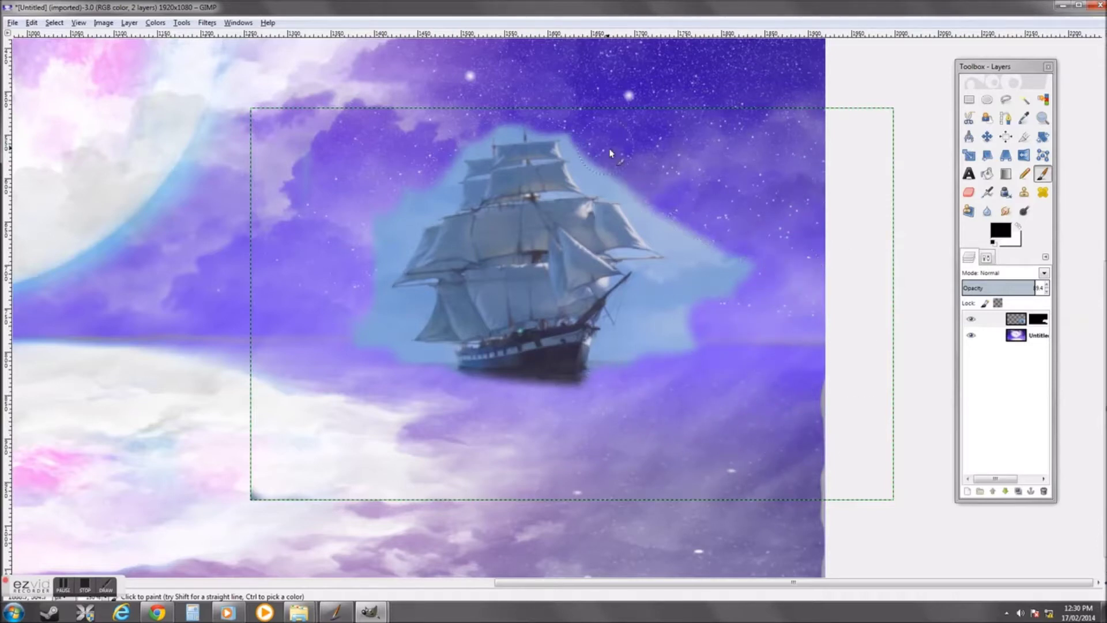
click(969, 257)
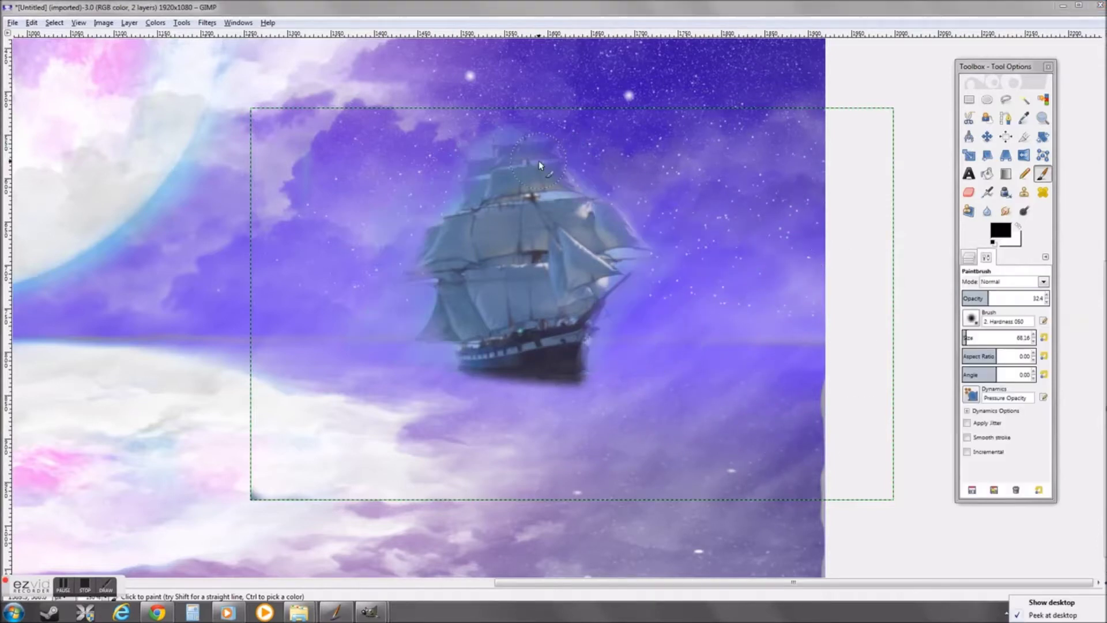
click(971, 257)
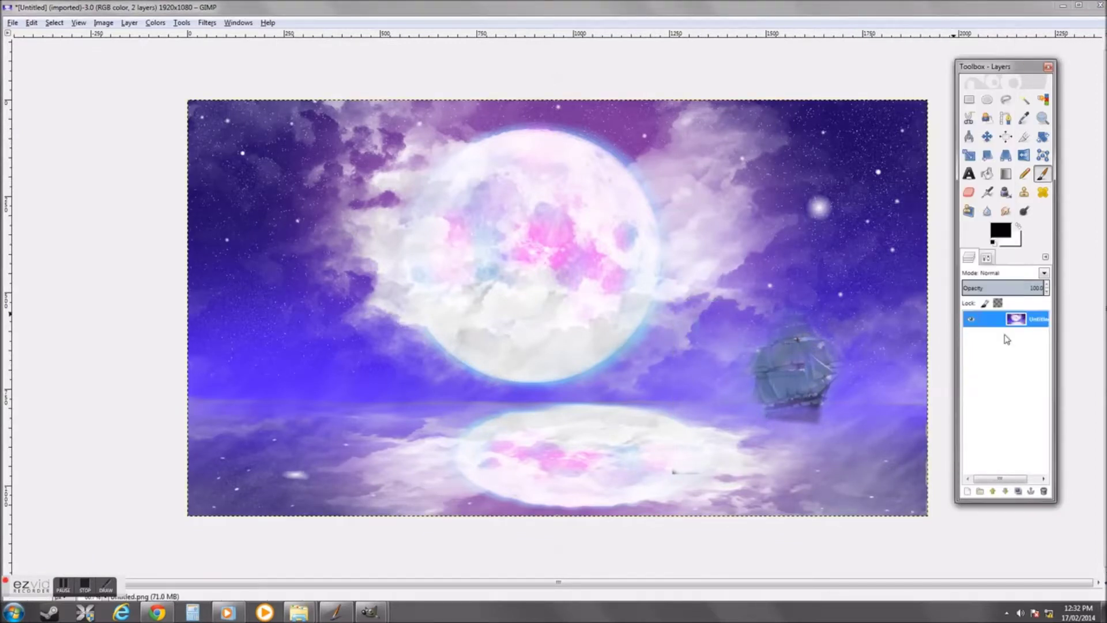
Replace the existing Untitled.png and confirm the PNG export
key(Return)
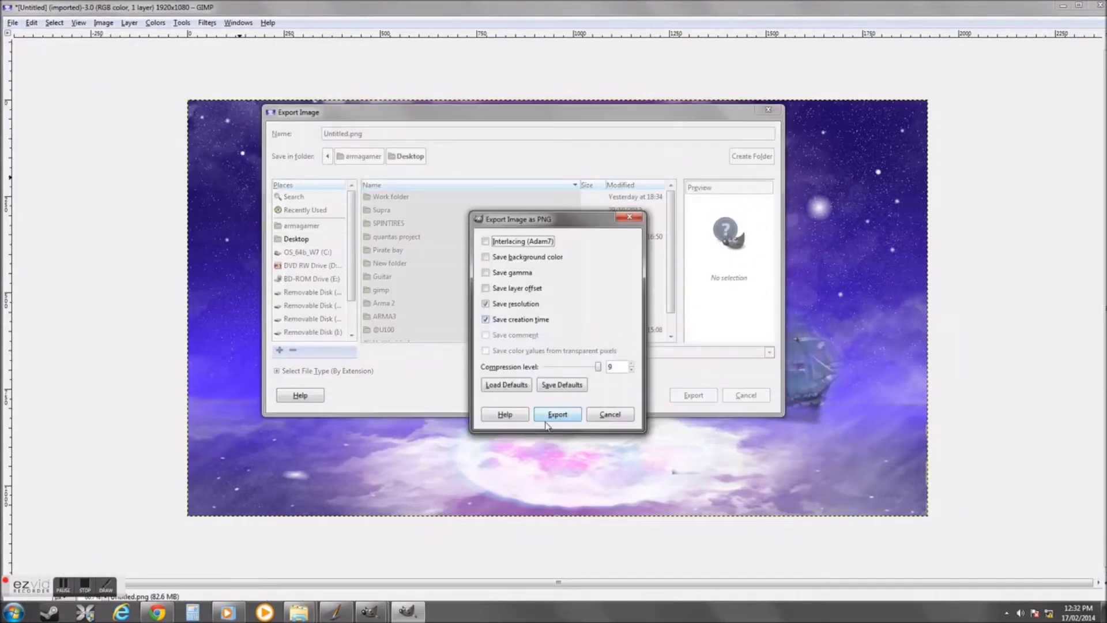
key(Return)
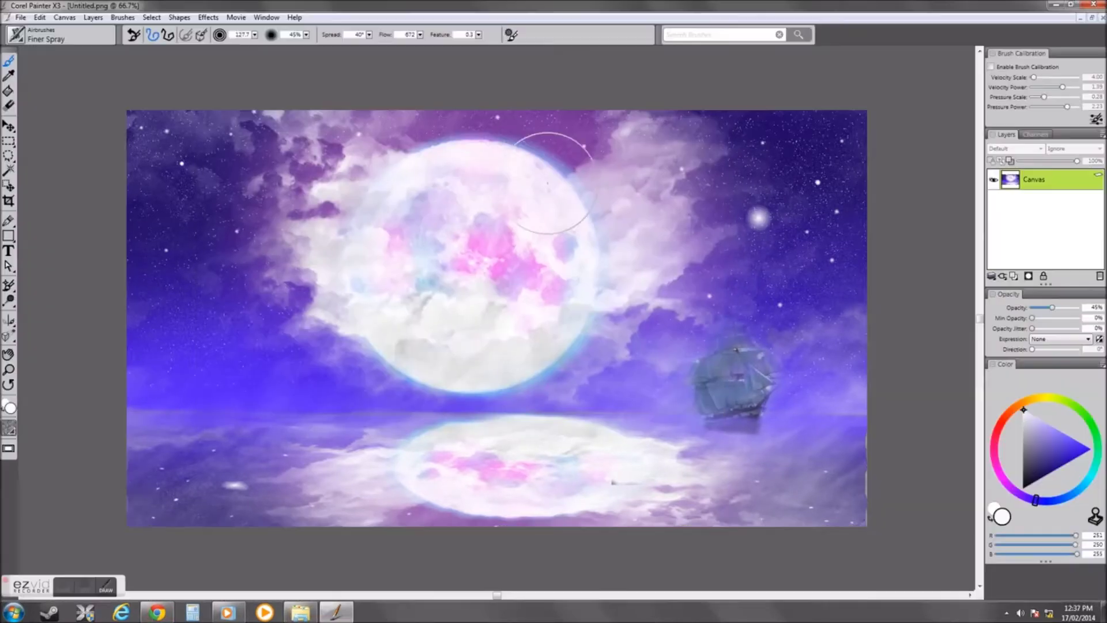
With the Artists Impressionist brush, paint dark tree silhouettes across the lower-left corner
click(22, 45)
click(36, 134)
click(156, 142)
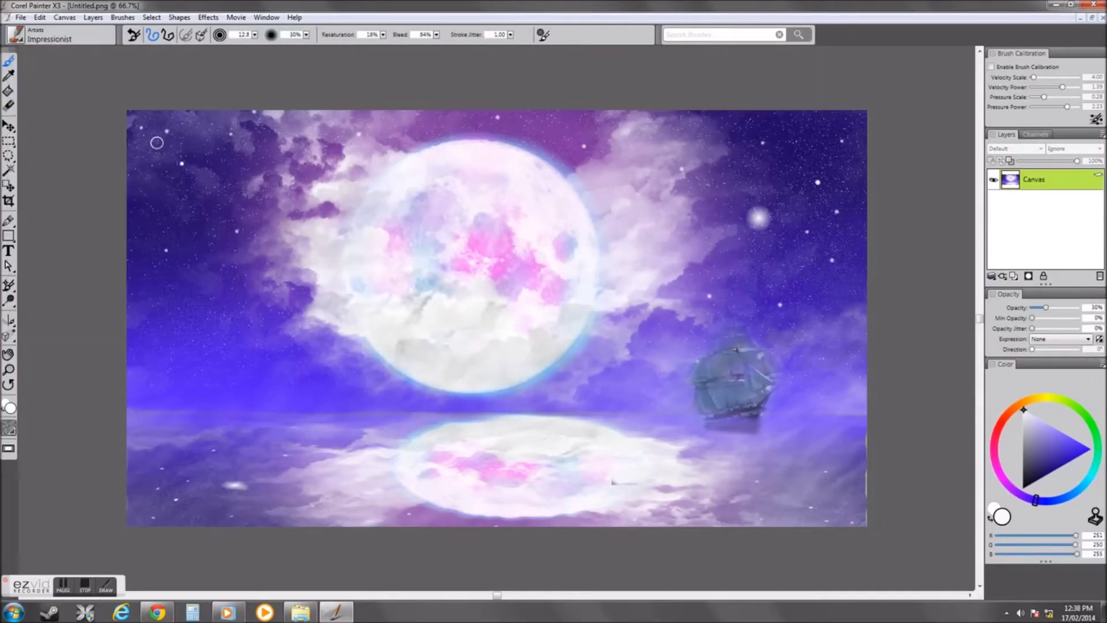
mouse_move(139, 482)
mouse_down()
mouse_move(225, 551)
mouse_move(114, 444)
mouse_move(249, 494)
mouse_move(224, 522)
mouse_up()
drag(144, 458, 137, 375)
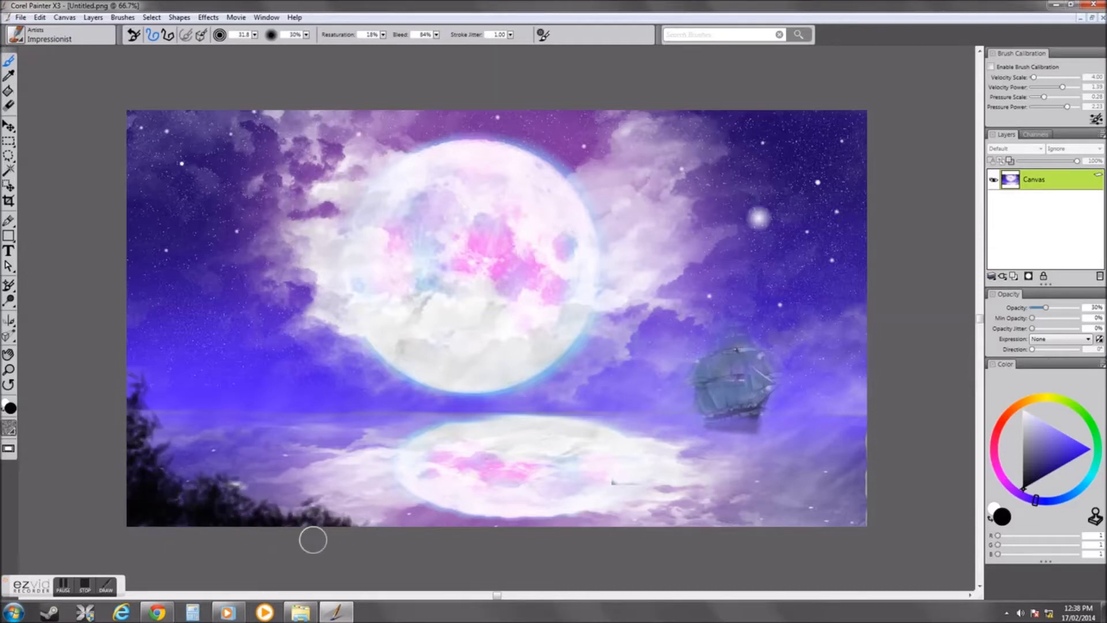
drag(219, 532, 112, 431)
key(bracketleft)
key(bracketleft)
mouse_move(205, 474)
mouse_down()
mouse_move(205, 386)
mouse_move(175, 461)
mouse_up()
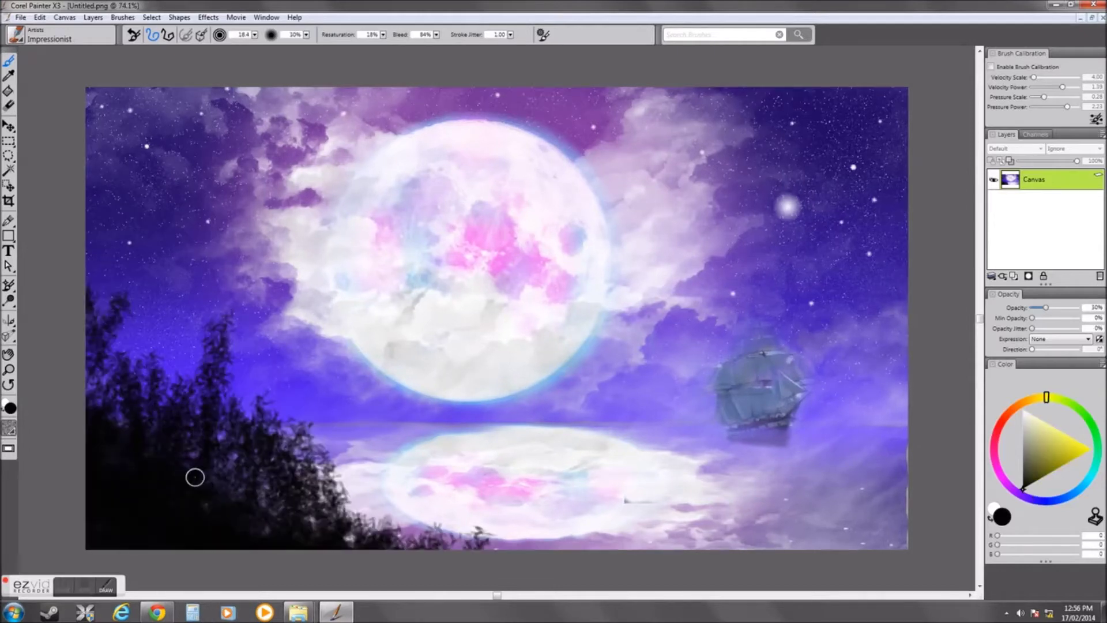
key(bracketright)
key(bracketright)
key(bracketright)
key(bracketright)
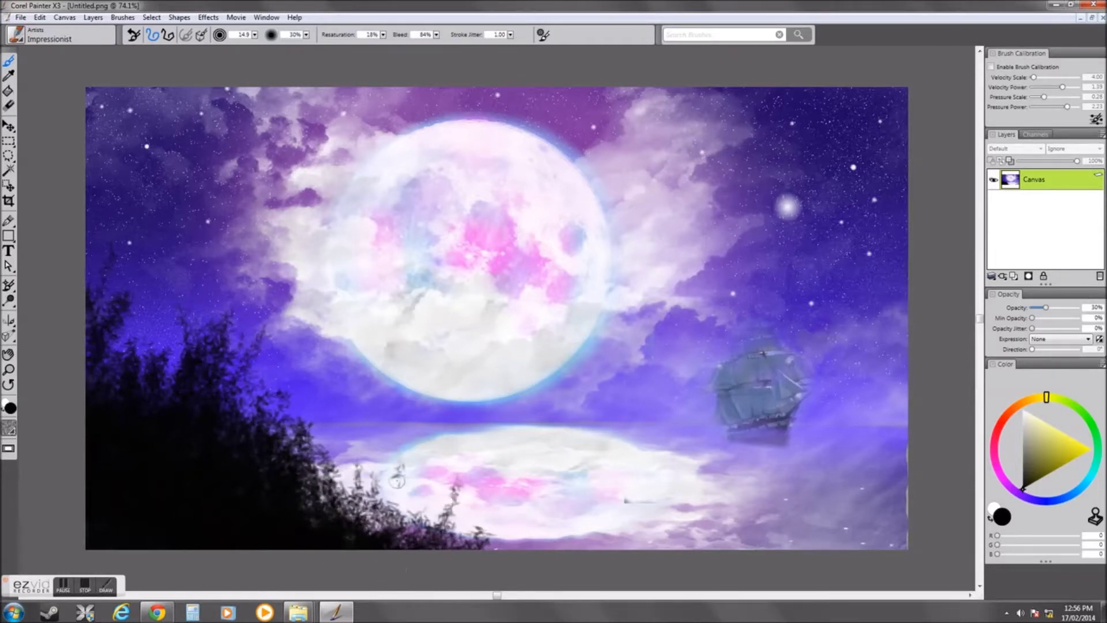
Paint dark foliage along the lower-right edge and up the right-side tree line
drag(341, 495, 405, 537)
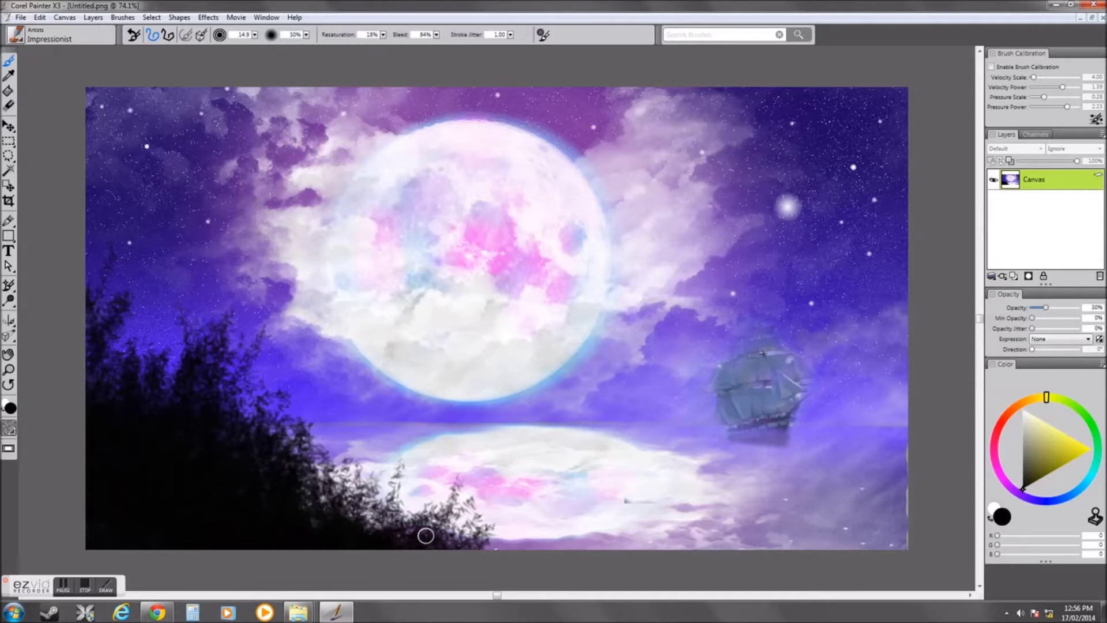
mouse_move(713, 529)
mouse_down()
mouse_move(749, 559)
mouse_move(959, 423)
mouse_move(853, 527)
mouse_move(911, 479)
mouse_move(870, 535)
mouse_up()
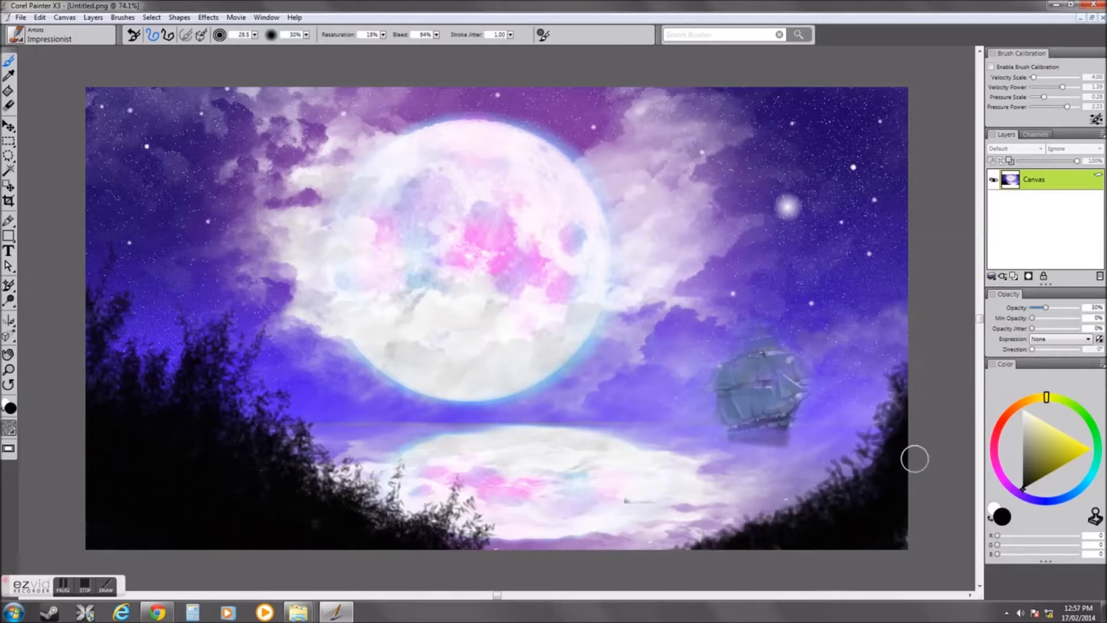
drag(914, 459, 869, 519)
mouse_move(874, 464)
mouse_down()
mouse_move(891, 352)
mouse_move(868, 491)
mouse_up()
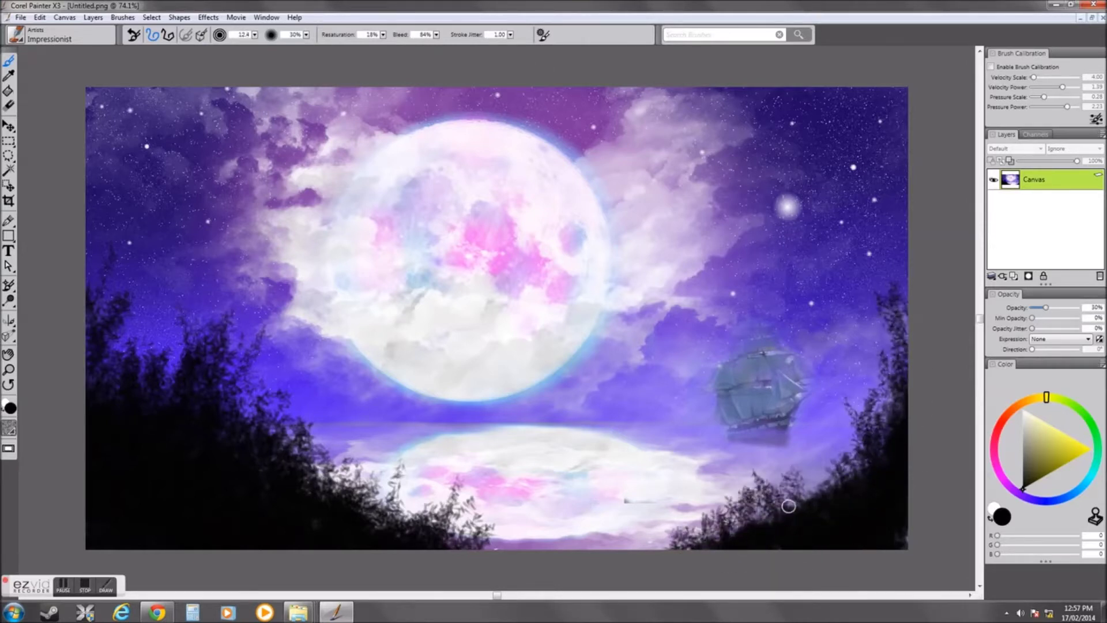
drag(788, 505, 874, 452)
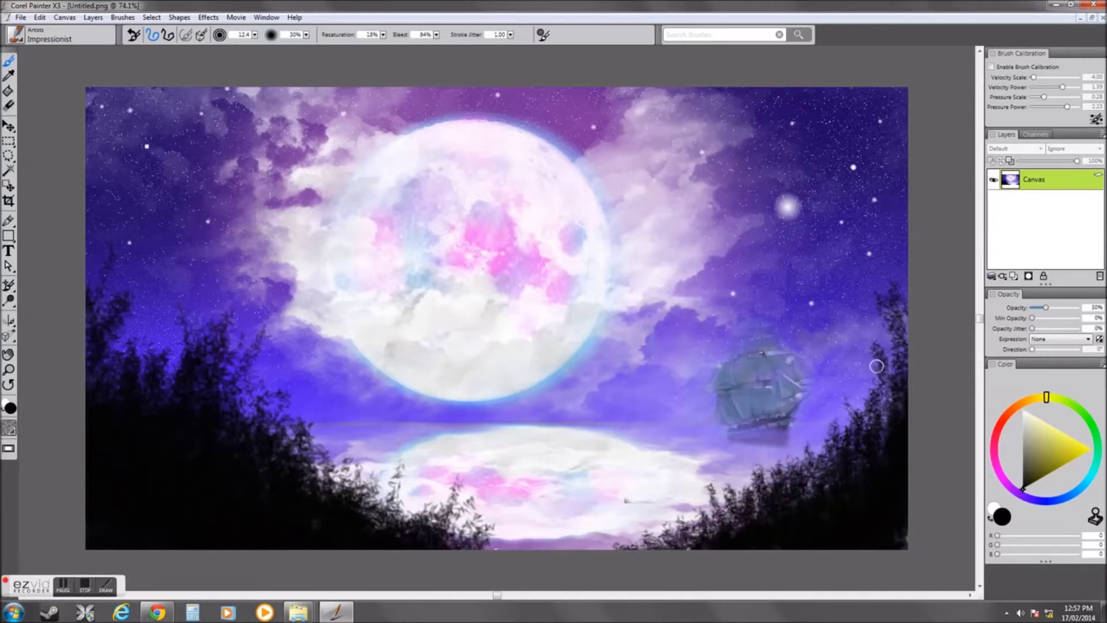
drag(876, 366, 790, 476)
drag(751, 469, 867, 512)
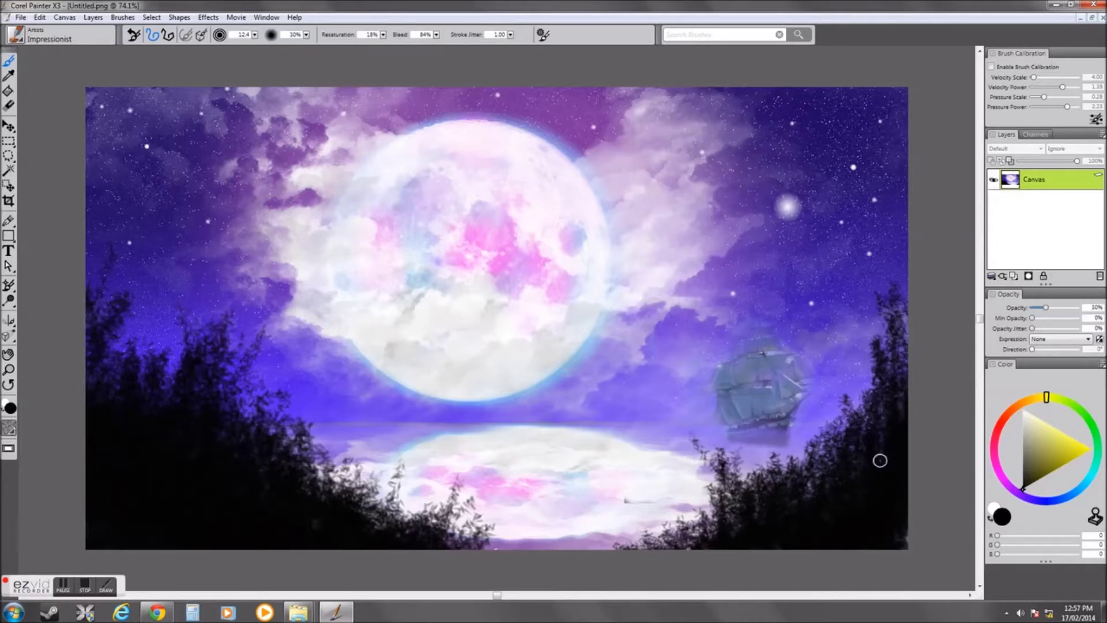
key(ctrl+minus)
click(1023, 496)
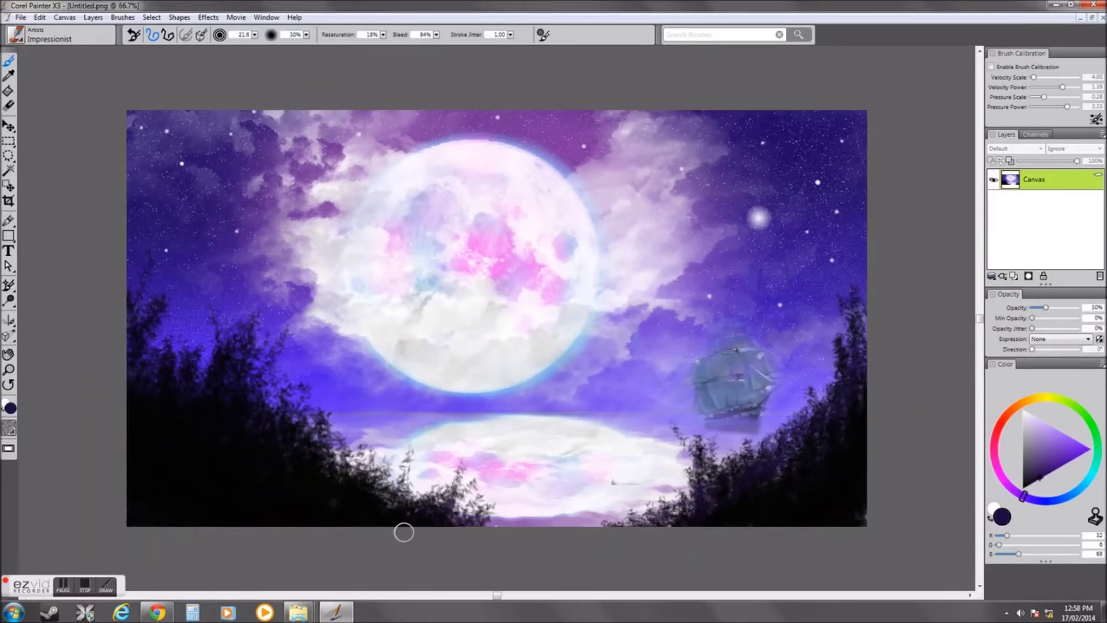
Darken the lower-left trees using dark purple and blue-purple shades, ending on black
click(1032, 483)
key(bracketright)
key(bracketright)
key(bracketright)
drag(148, 512, 148, 465)
click(1043, 460)
key(bracketleft)
key(bracketleft)
key(bracketleft)
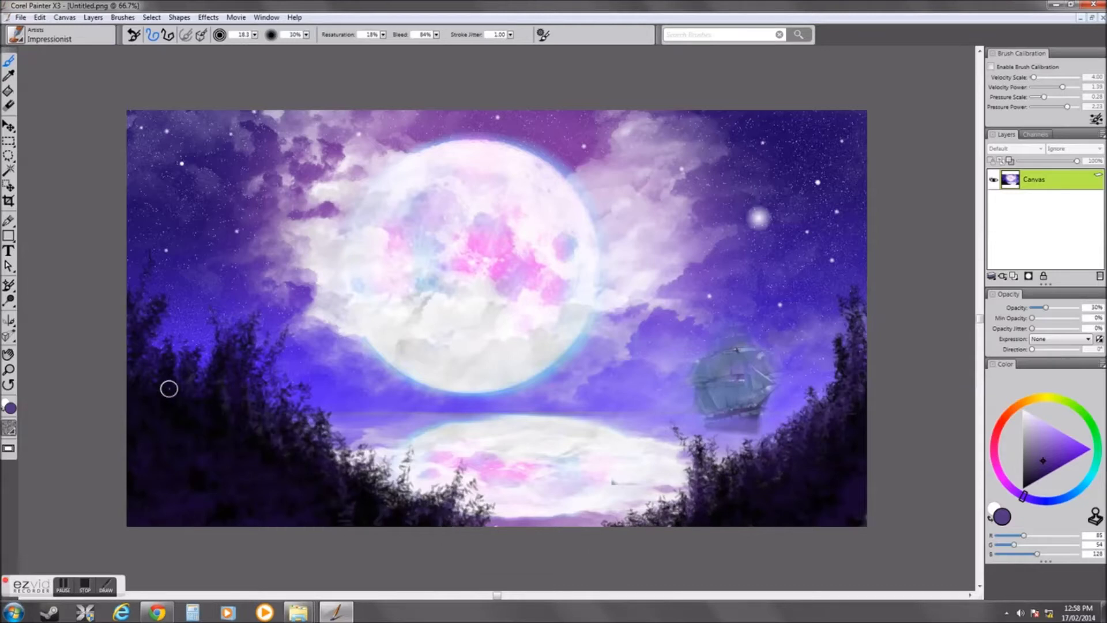
click(1040, 500)
click(1045, 473)
key(ctrl+minus)
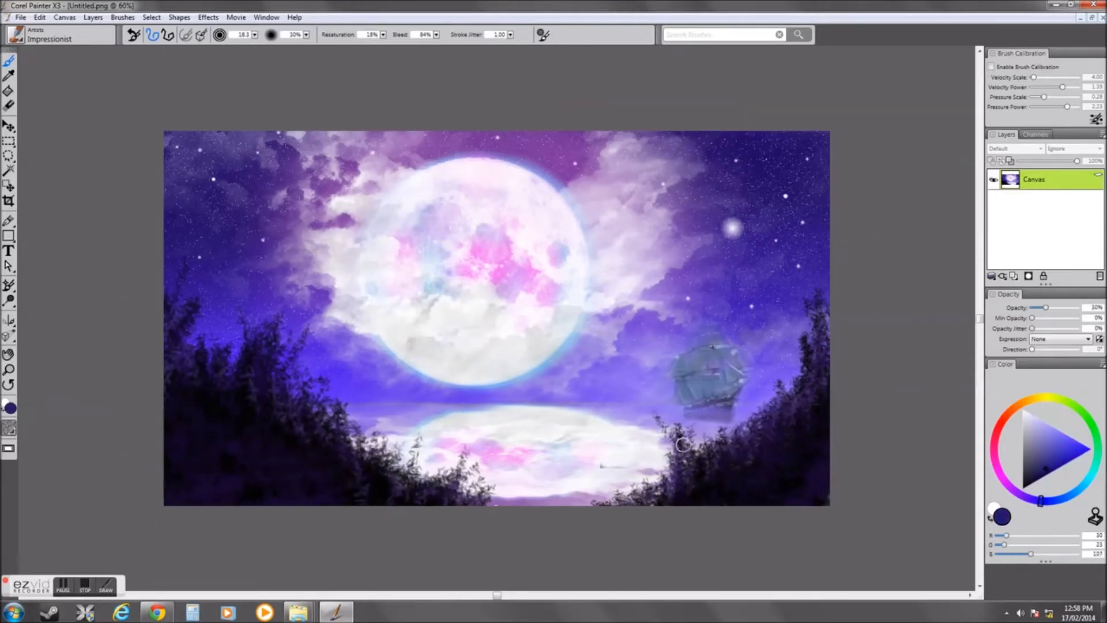
key(ctrl+plus)
alt+click(909, 515)
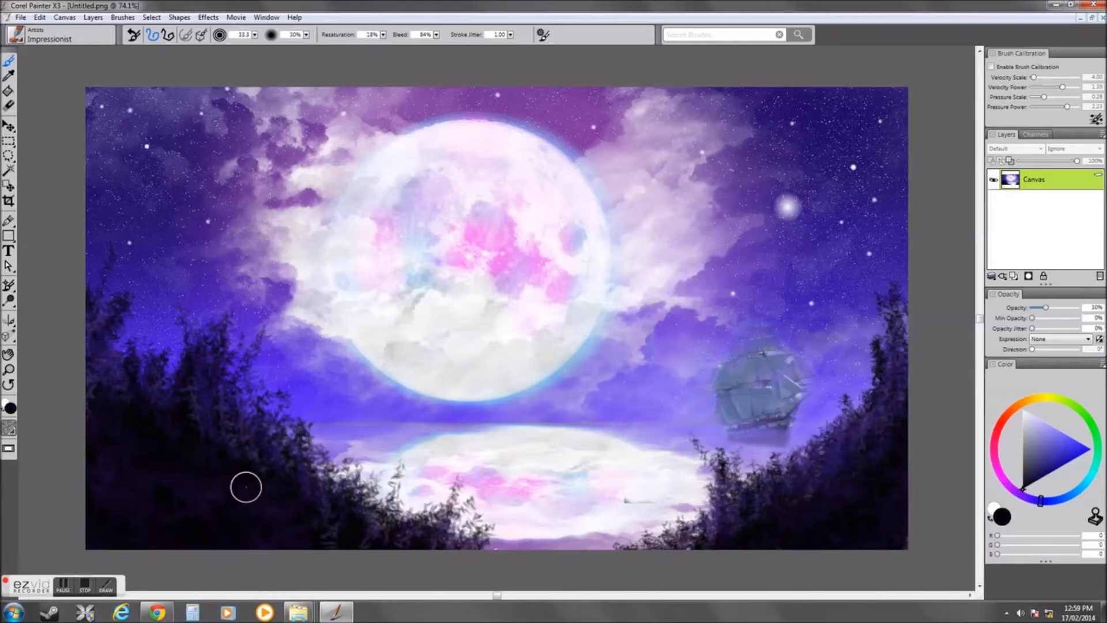
Add dark leafy strokes to the left tree edge, trying near-white, grey, purple and black
drag(185, 478, 241, 442)
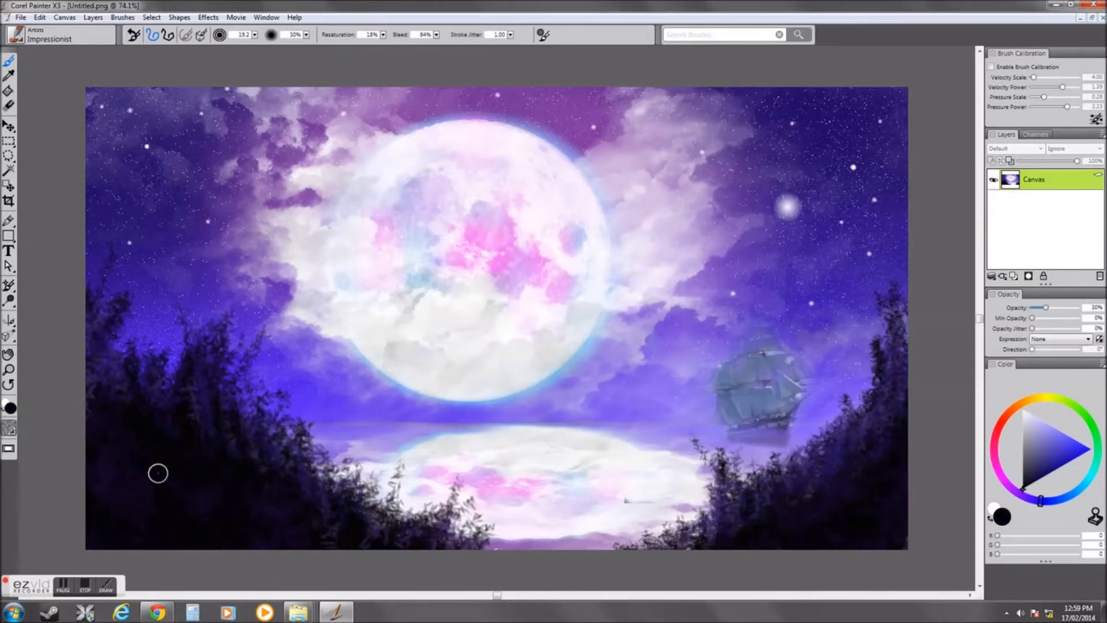
drag(274, 464, 292, 427)
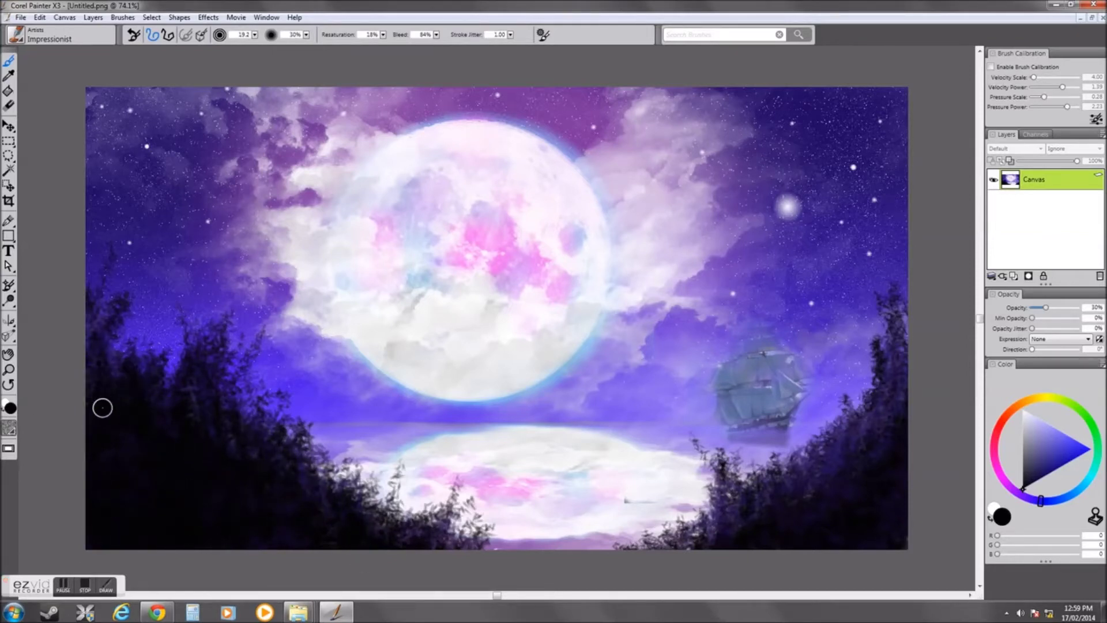
alt+click(657, 499)
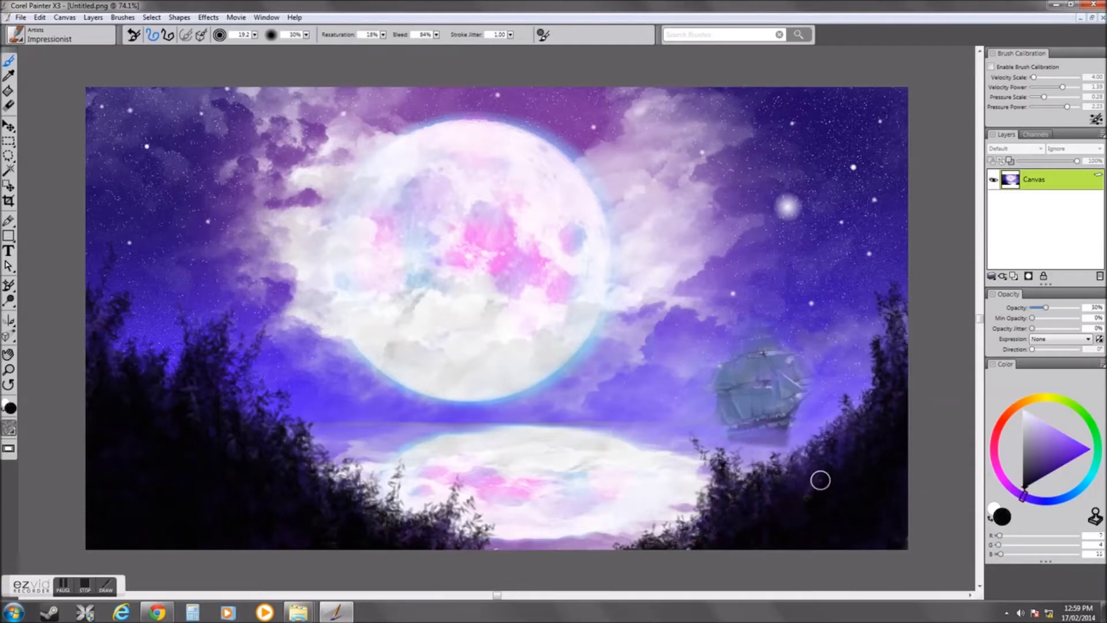
click(1023, 441)
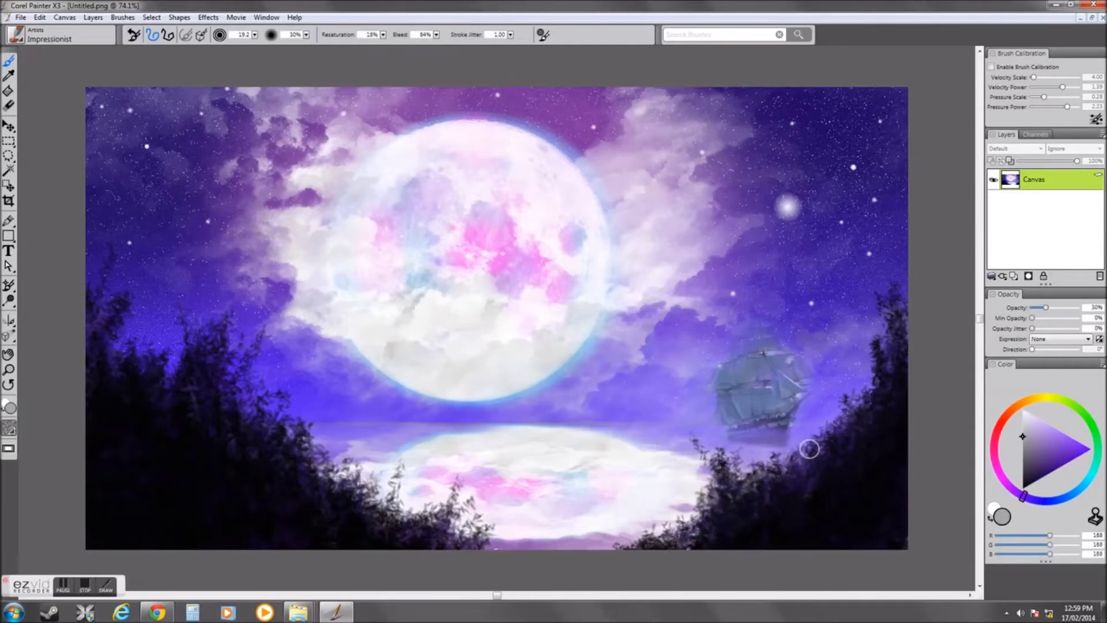
key(bracketleft)
key(bracketleft)
key(bracketleft)
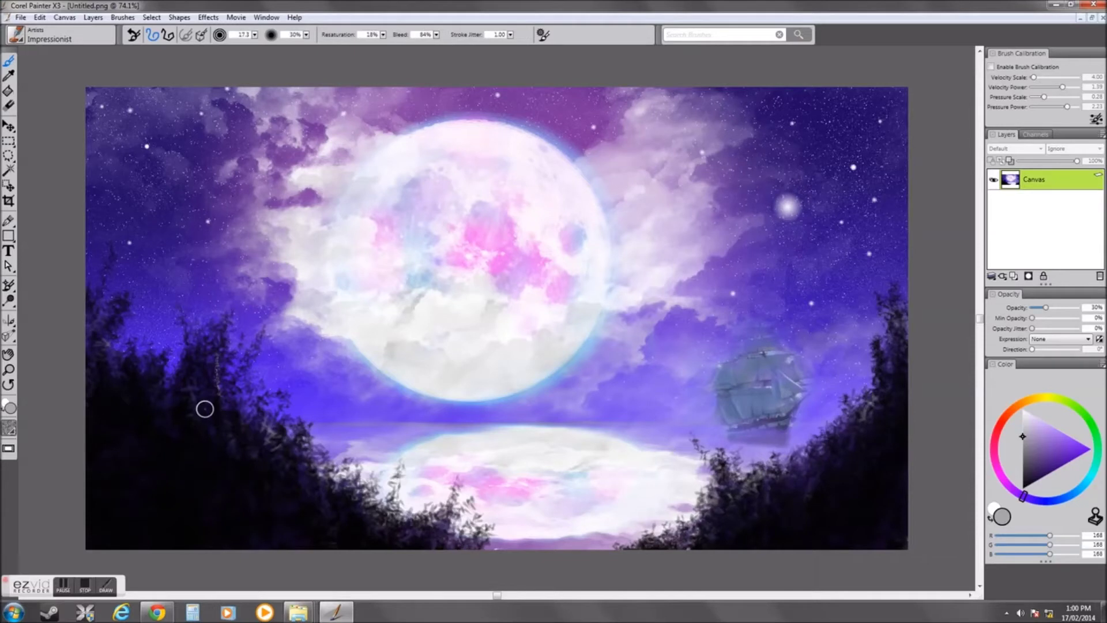
alt+click(788, 457)
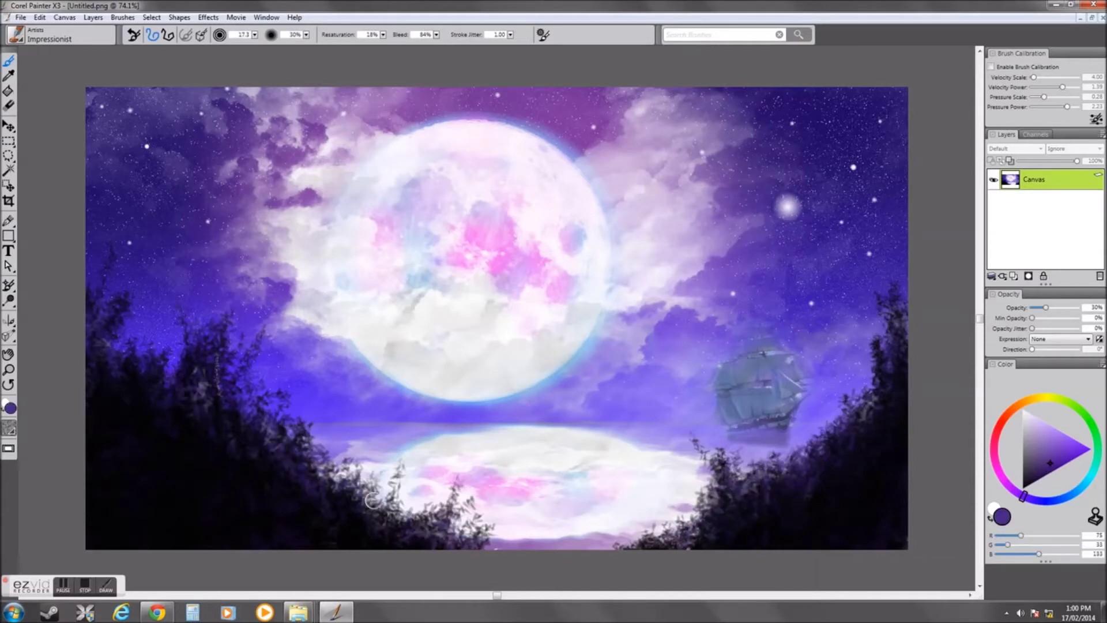
alt+click(318, 471)
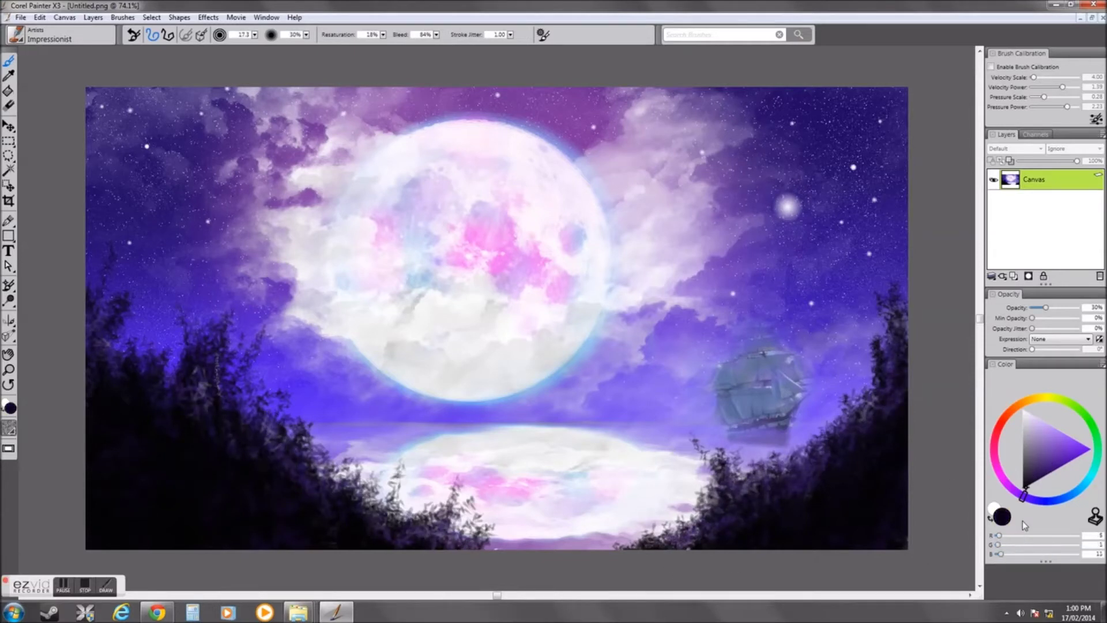
Choose the Acrylics Dry Bristle brush at very low opacity, then a pointed palette knife
click(15, 35)
click(35, 91)
click(150, 119)
click(269, 43)
click(15, 34)
click(35, 263)
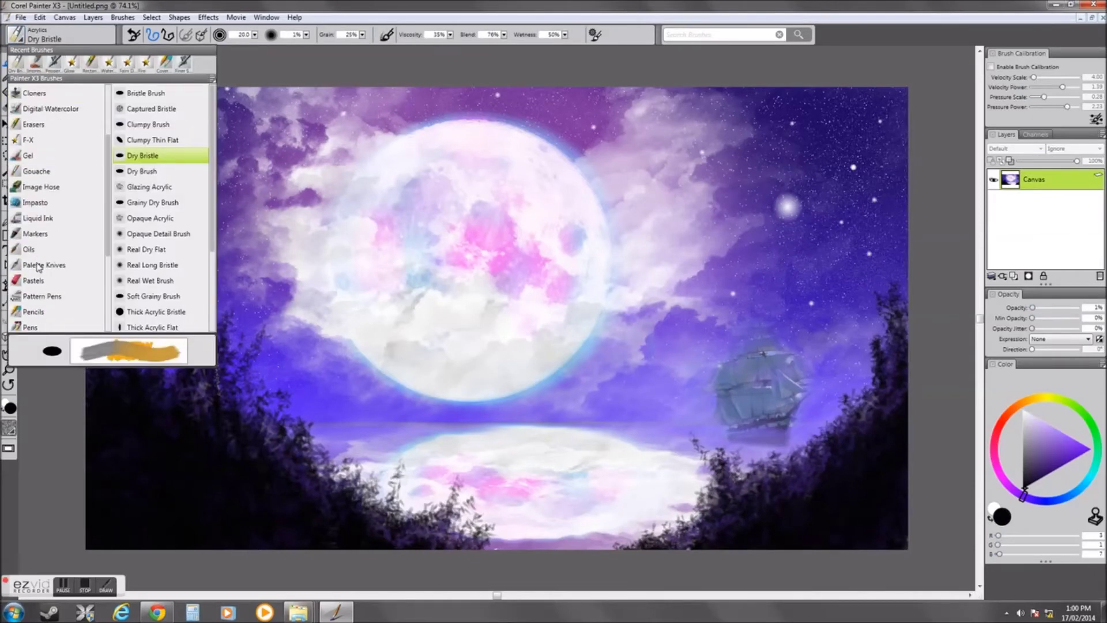
Undo a stray dark stroke on the left and set a very fine brush size
click(127, 349)
drag(173, 295, 187, 374)
key(ctrl+z)
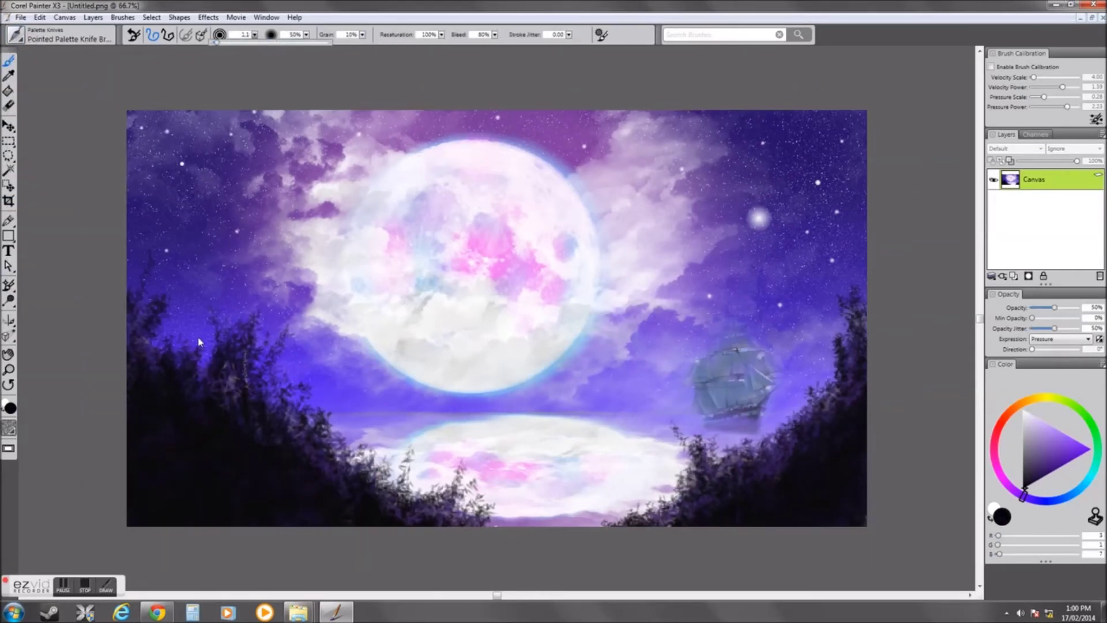
key(ctrl+plus)
drag(255, 35, 259, 55)
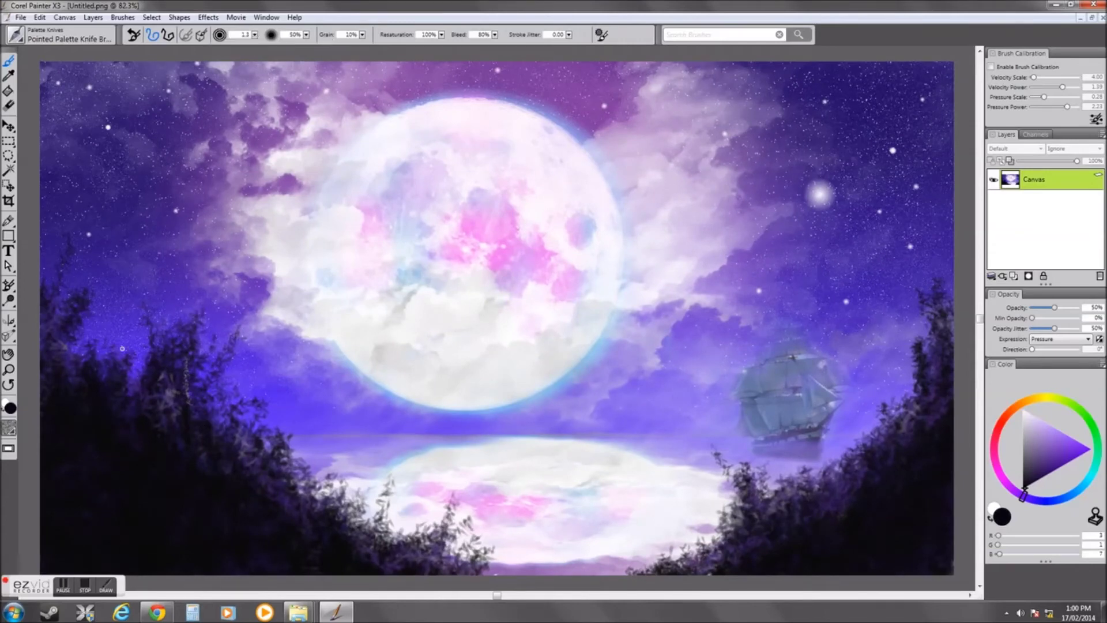
Switch to the Pens Ball Point Pen with dark grey for grass blades
click(14, 34)
scroll(52, 231, down, 3)
scroll(52, 231, down, 3)
click(35, 239)
click(150, 84)
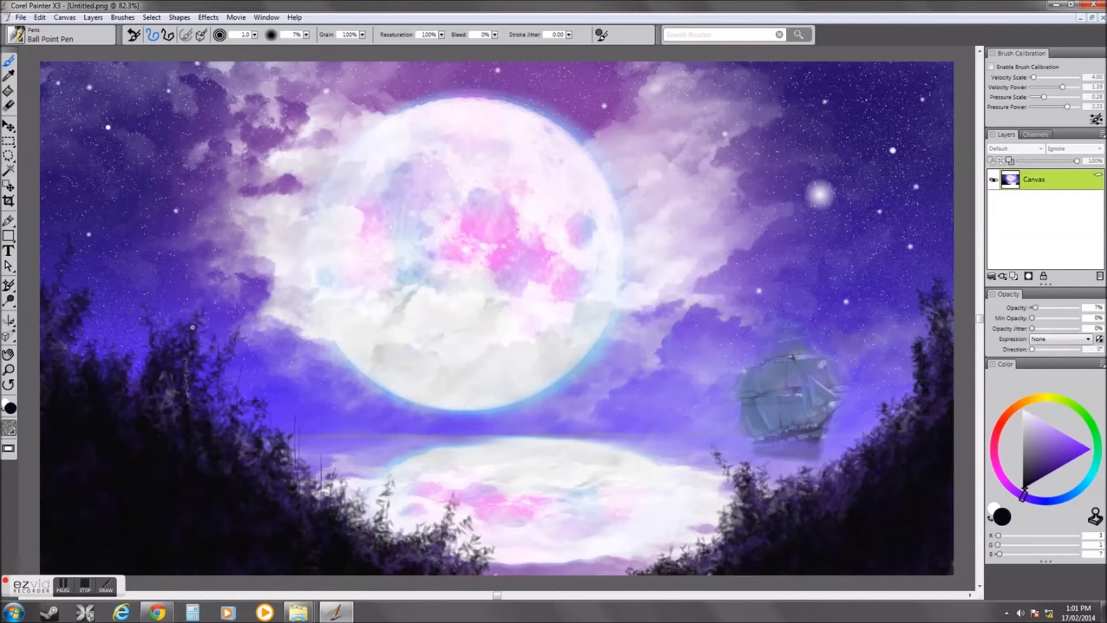
key(ctrl+minus)
alt+click(756, 513)
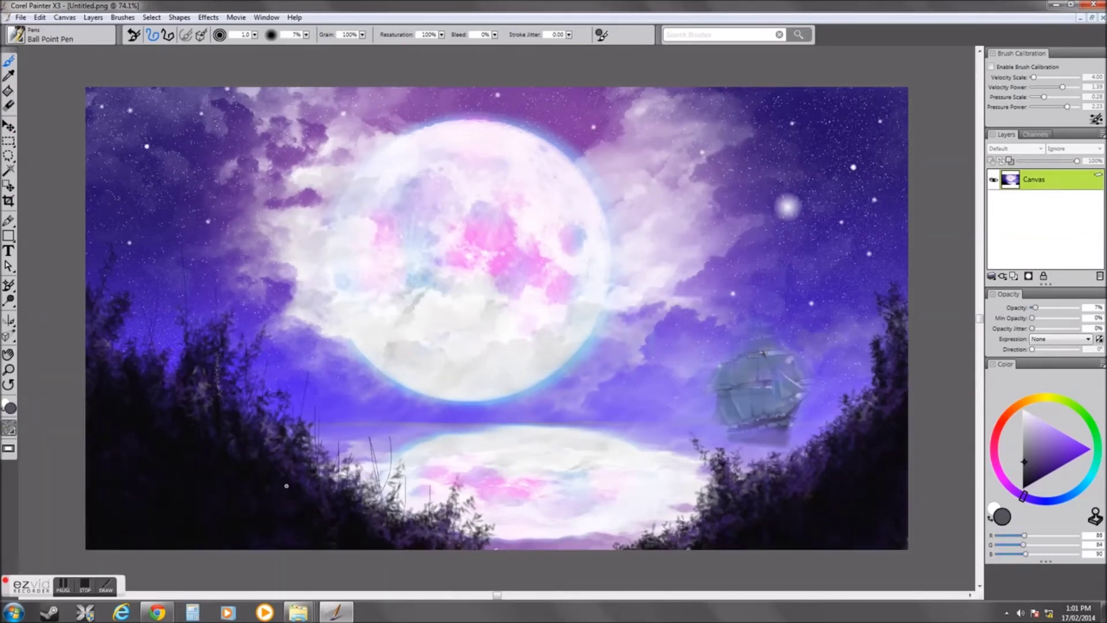
key(ctrl+plus)
Return to the Artists Impressionist brush with a very dark purple colour
click(15, 34)
click(33, 109)
click(148, 139)
alt+click(262, 459)
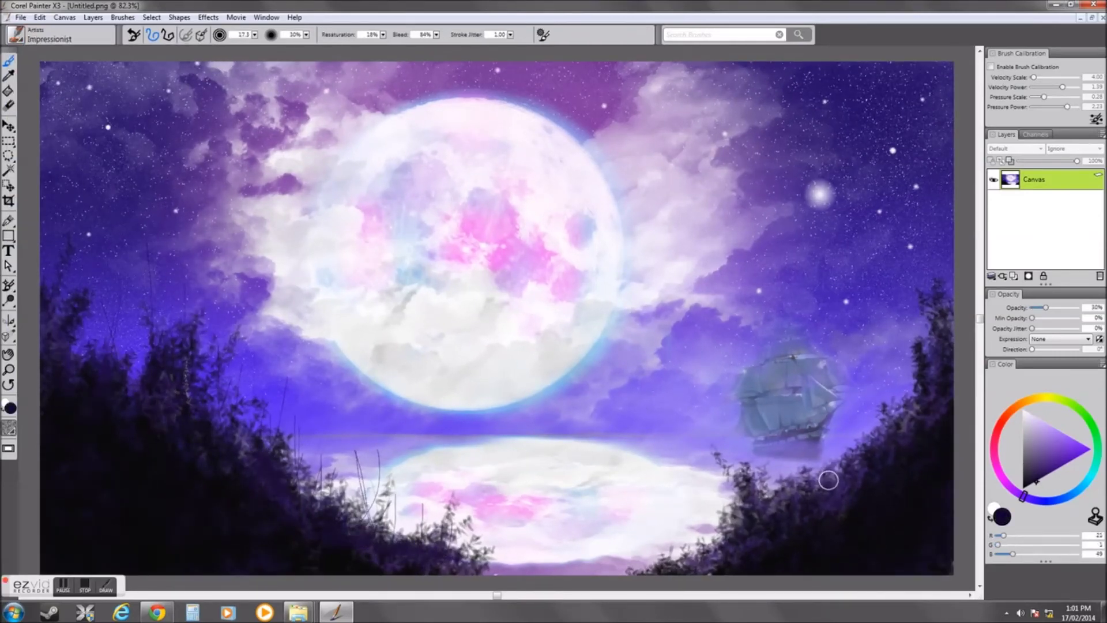
Pick the Glow effect brush with bright yellow for the fireflies
click(15, 35)
scroll(57, 201, down, 1)
click(27, 187)
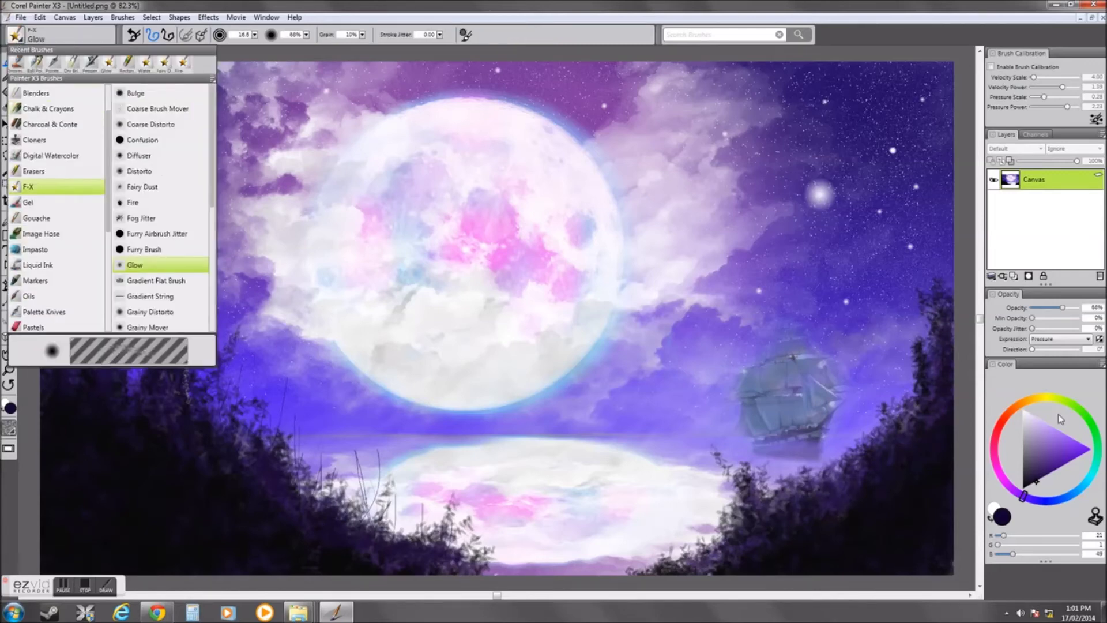
click(1047, 397)
click(1070, 441)
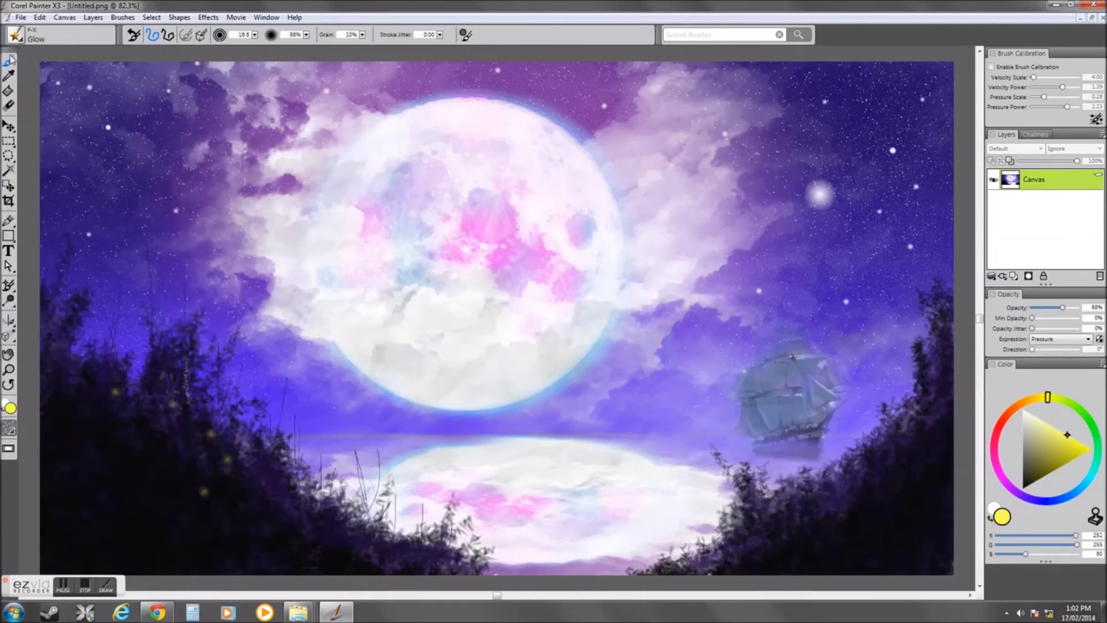
Select the Pepper Spray brush from the Airbrushes category
click(14, 35)
scroll(35, 173, up, 5)
click(40, 121)
scroll(155, 231, down, 2)
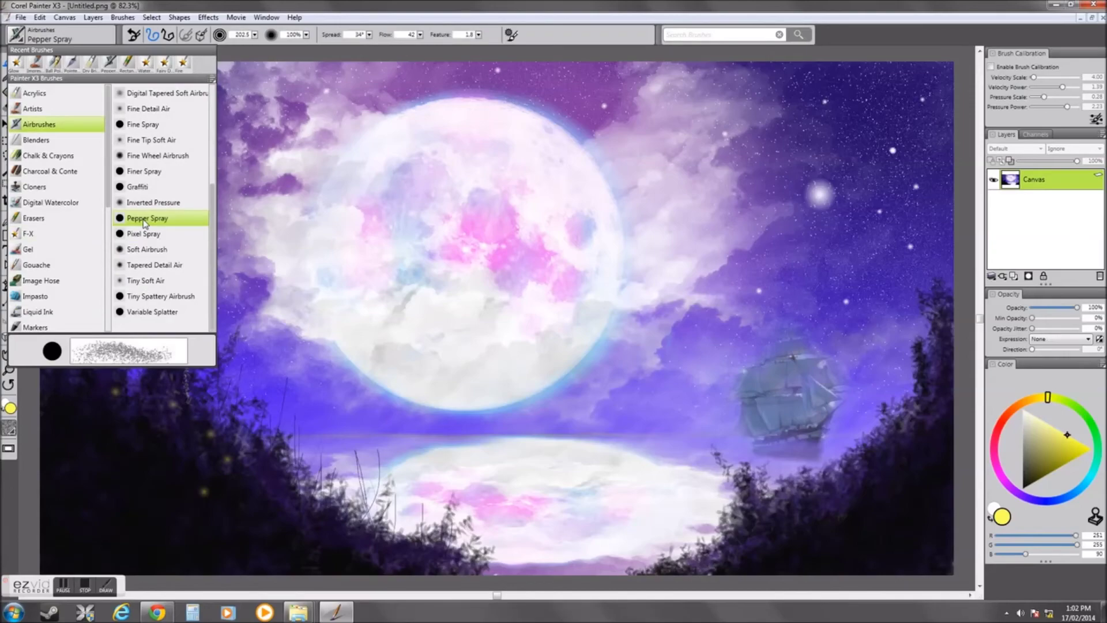
click(153, 213)
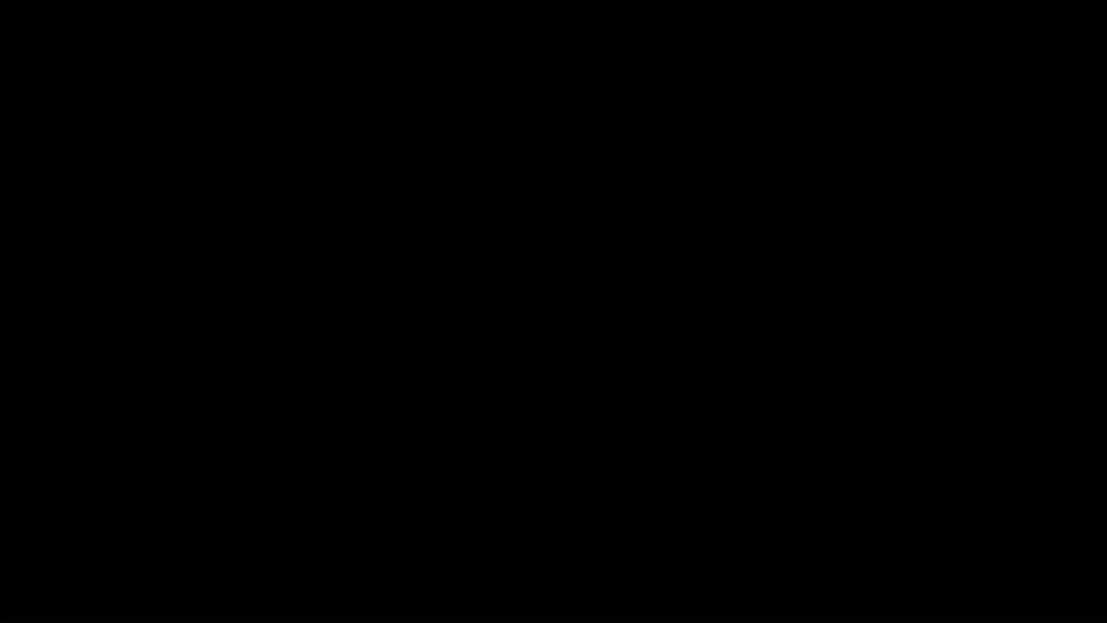